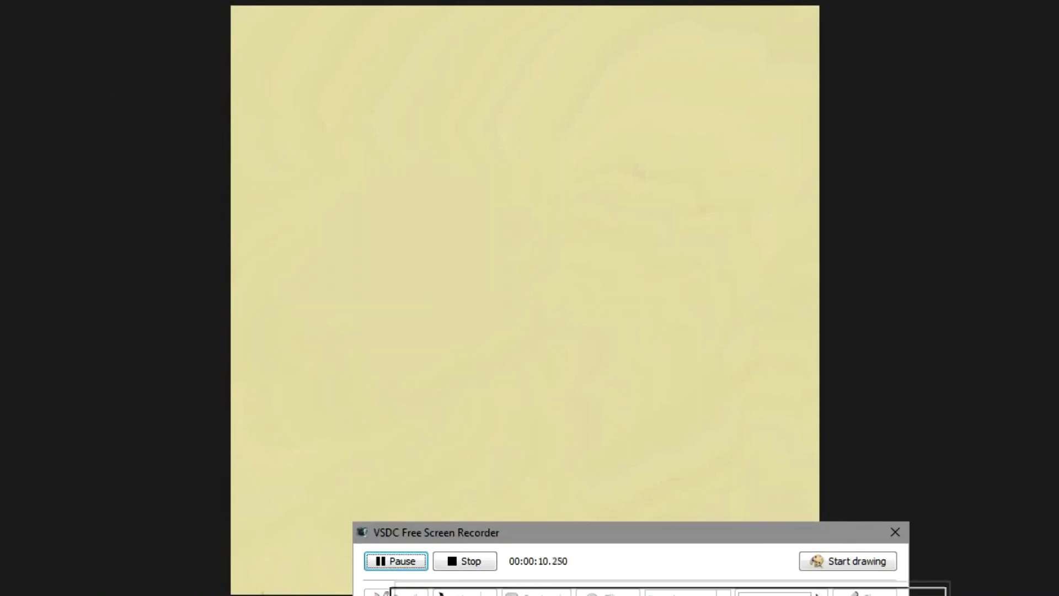
- Block in the dark head, shoulders and tall cowl sides with the brush
left_click_drag(428, 204, 463, 251)
mouse_move(428, 290)
left_mouse_down()
mouse_move(435, 194)
mouse_move(448, 180)
mouse_move(530, 342)
left_mouse_up()
mouse_move(442, 365)
left_mouse_down()
mouse_move(281, 480)
mouse_move(496, 469)
mouse_move(740, 493)
mouse_move(432, 134)
mouse_move(635, 69)
mouse_move(629, 353)
left_mouse_up()
left_click_drag(458, 39, 528, 87)
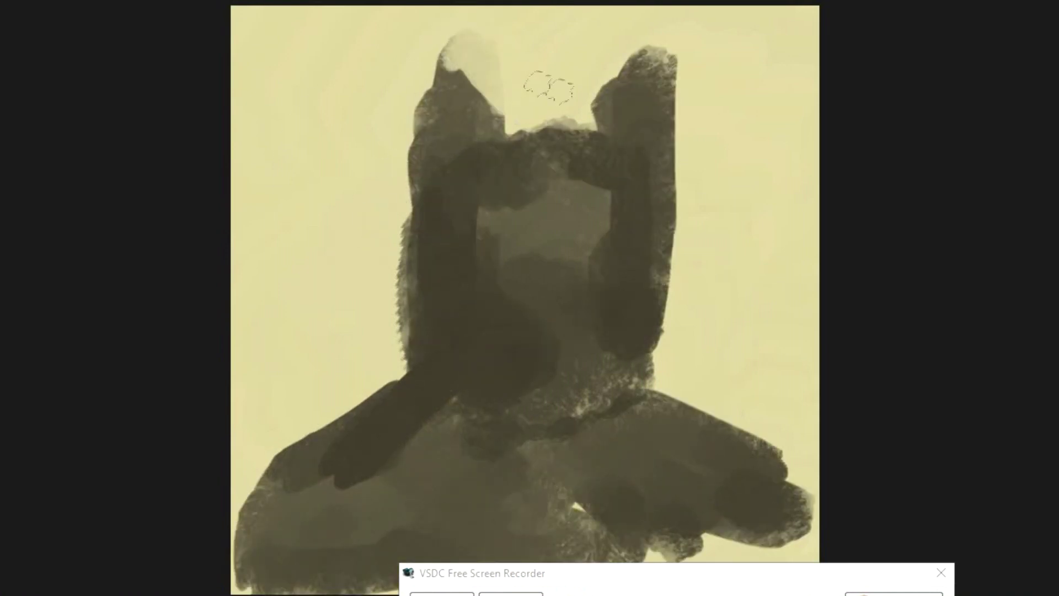
left_click_drag(629, 91, 662, 58)
- Paint light eye slits on the mask and a wide light mouth shape
left_click_drag(499, 267, 461, 271)
left_click_drag(562, 273, 604, 270)
mouse_move(474, 331)
left_mouse_down()
mouse_move(469, 381)
mouse_move(580, 407)
mouse_move(480, 419)
mouse_move(607, 386)
left_mouse_up()
left_click_drag(441, 320, 551, 409)
left_click_drag(629, 331, 607, 425)
- Alt-sample the light cream colour and repaint both ear tips light
key("alt")
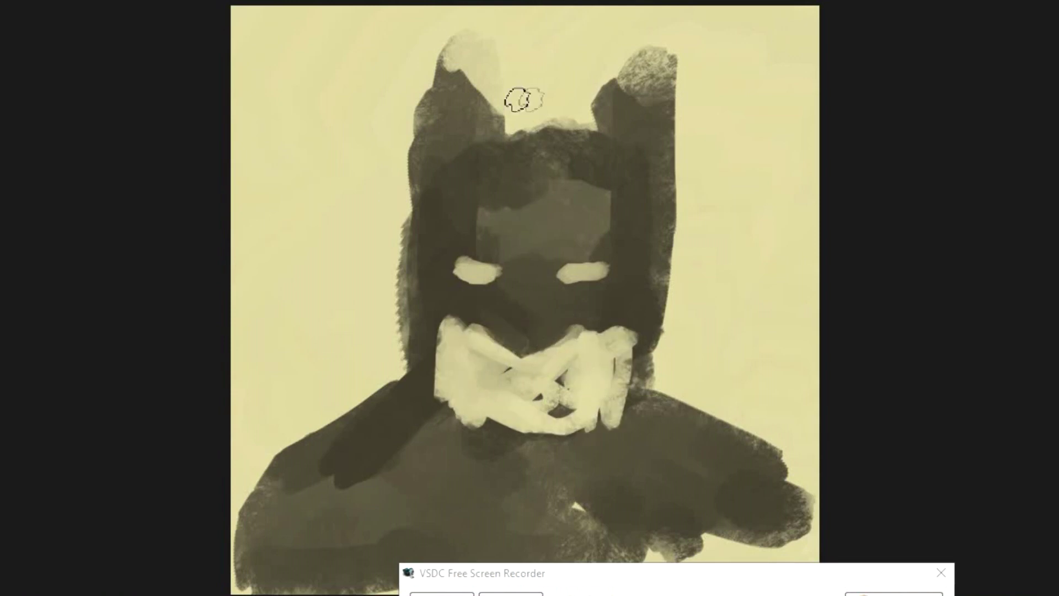
left_click(534, 88, "alt")
left_click_drag(469, 113, 458, 55)
left_click_drag(618, 127, 657, 56)
- Add dark patches beside the nose, on the forehead and right cheek, and narrow the cowl's right edge
key("Return")
left_click_drag(503, 291, 442, 309)
key("ctrl+z")
left_click_drag(543, 276, 536, 353)
left_click_drag(485, 187, 458, 215)
mouse_move(475, 154)
left_mouse_down()
mouse_move(574, 149)
mouse_move(508, 220)
left_mouse_up()
left_click_drag(607, 182, 529, 260)
mouse_move(551, 309)
left_mouse_down()
mouse_move(620, 250)
mouse_move(666, 336)
mouse_move(664, 160)
left_mouse_up()
mouse_move(557, 121)
left_mouse_down()
mouse_move(470, 158)
mouse_move(441, 94)
left_mouse_up()
- Brush dark diagonal strokes across the chest and both shoulders
mouse_move(469, 420)
left_mouse_down()
mouse_move(600, 433)
mouse_move(484, 496)
left_mouse_up()
left_click_drag(618, 419, 469, 557)
left_click_drag(387, 408, 292, 474)
left_click_drag(689, 397, 595, 480)
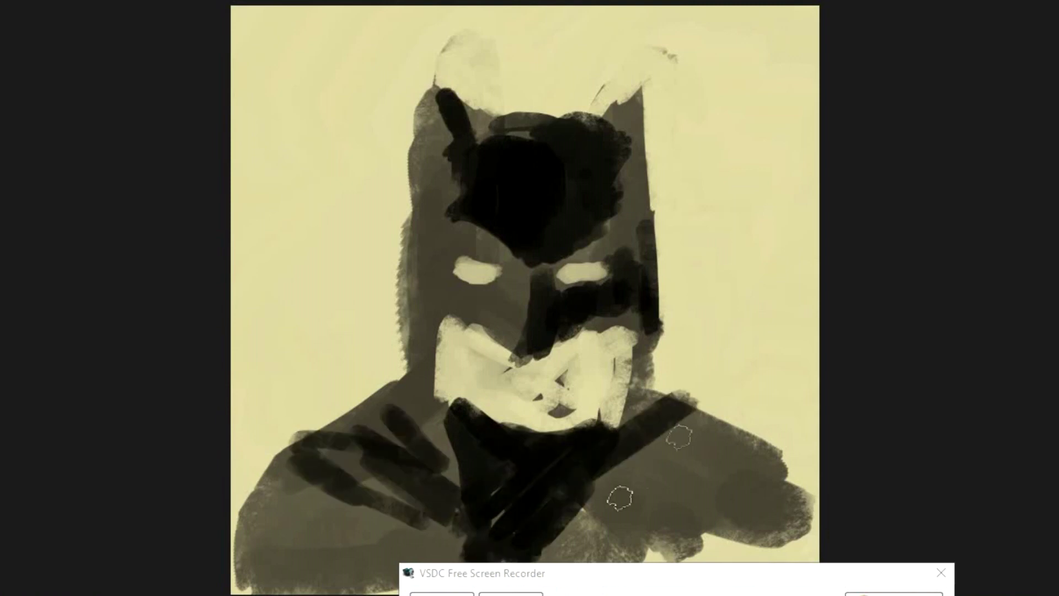
left_click_drag(690, 419, 591, 530)
left_click_drag(750, 442, 651, 546)
left_click_drag(772, 491, 624, 562)
left_click_drag(817, 469, 706, 562)
left_click_drag(817, 538, 618, 560)
mouse_move(238, 519)
left_mouse_down()
mouse_move(344, 534)
mouse_move(437, 502)
left_mouse_up()
- Cover the cowl's left edge in cream and add a dark left-cheek stroke and brow
left_click_drag(410, 334, 404, 199)
left_click_drag(402, 386, 408, 231)
mouse_move(431, 368)
left_mouse_down()
mouse_move(439, 317)
mouse_move(444, 425)
left_mouse_up()
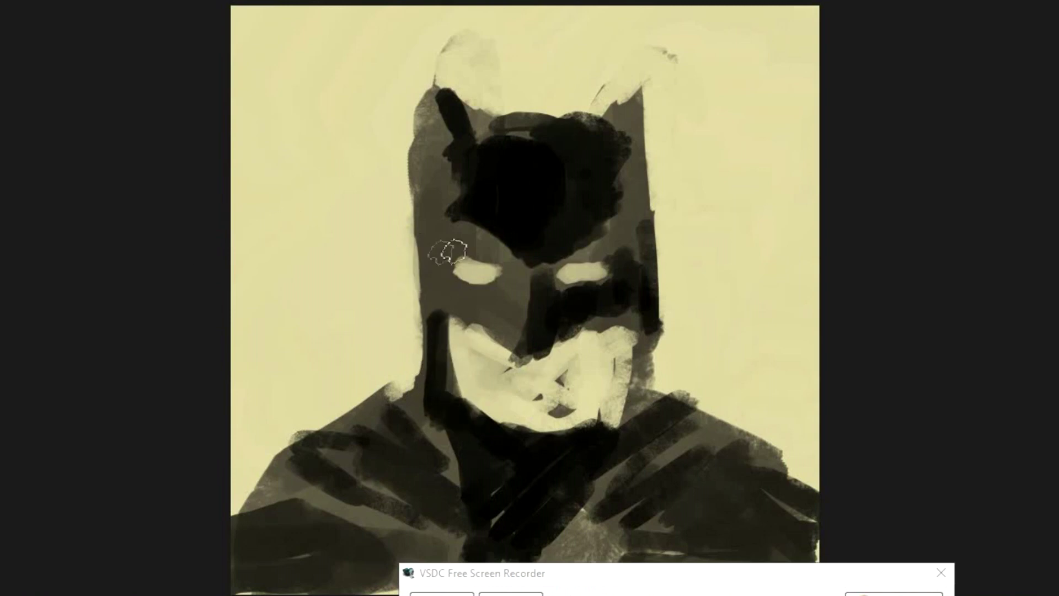
left_click_drag(446, 255, 516, 263)
- Lighten the lower face and redraw the mouth as a curved dark line
left_click_drag(508, 377, 531, 338)
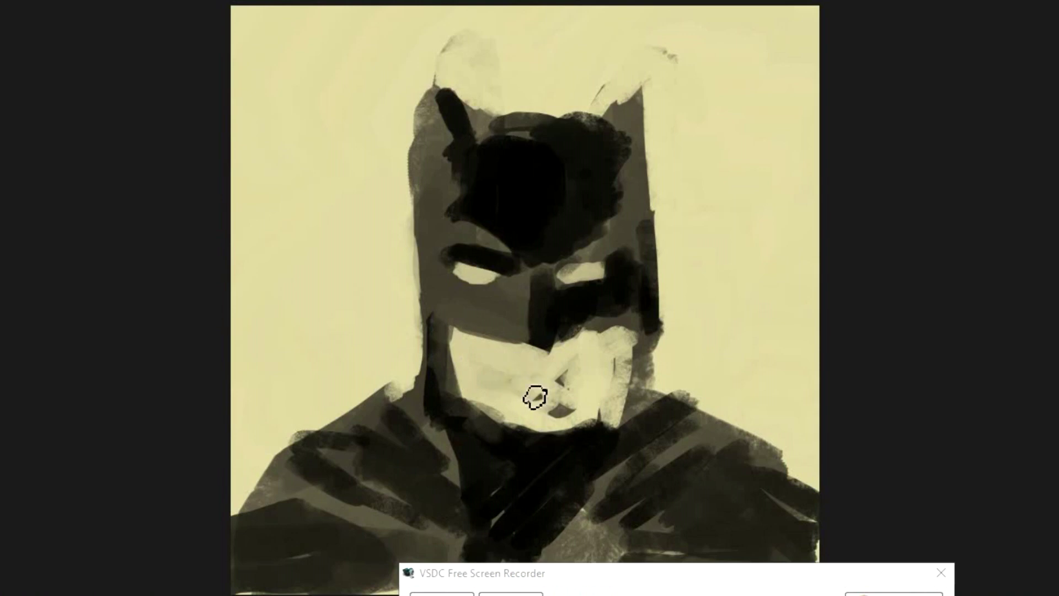
mouse_move(535, 398)
left_mouse_down()
mouse_move(582, 393)
mouse_move(558, 443)
left_mouse_up()
left_click_drag(505, 375, 549, 387)
left_click_drag(482, 364, 596, 371)
left_click_drag(485, 386, 584, 391)
- Straighten the cowl's left edge, fill the top between the ears black, and add an under-eye shadow
mouse_move(463, 314)
left_mouse_down()
mouse_move(440, 378)
mouse_move(433, 94)
left_mouse_up()
left_click_drag(436, 354, 444, 82)
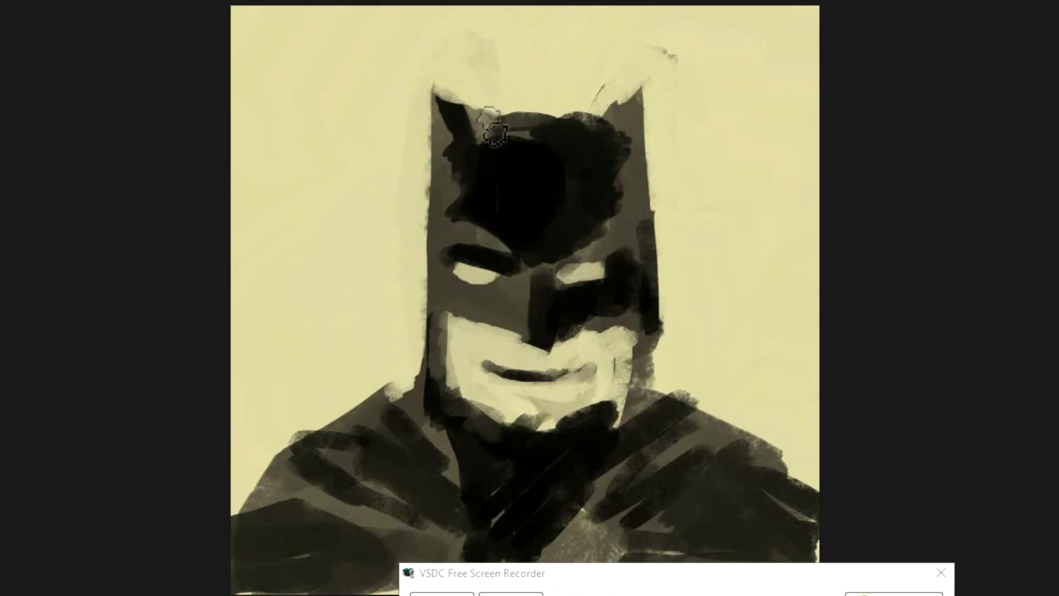
left_click_drag(485, 119, 604, 122)
left_click(662, 97, "alt")
mouse_move(665, 215)
left_mouse_down()
mouse_move(646, 84)
mouse_move(633, 170)
mouse_move(657, 386)
left_mouse_up()
left_click_drag(449, 314, 441, 406)
left_click_drag(464, 331, 545, 330)
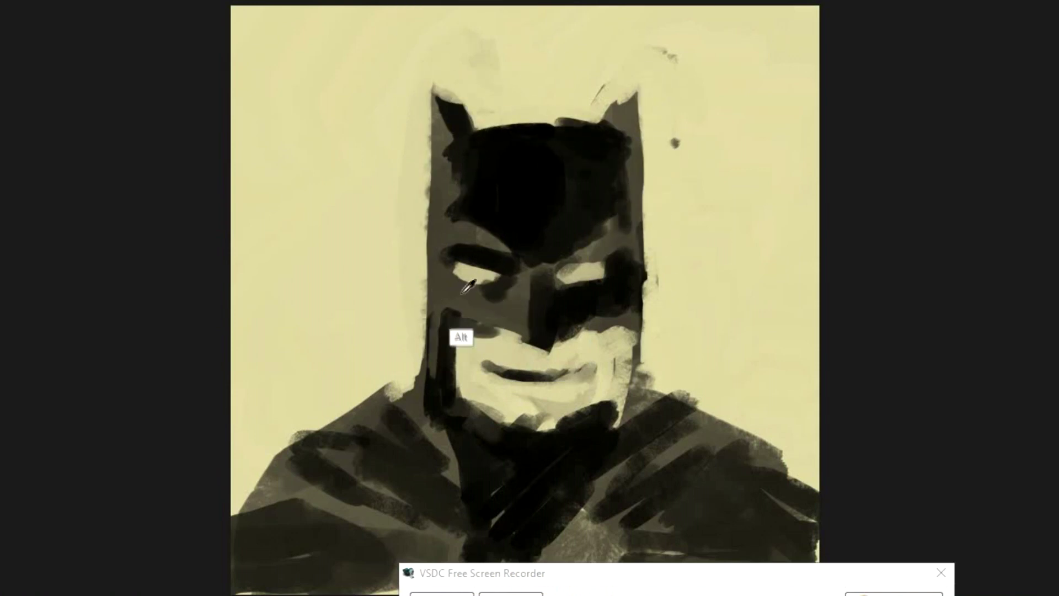
- Choose the reddish foreground colour b16247 in the Color Picker
left_click(440, 251, "alt")
left_click_drag(882, 290, 882, 306)
left_click_drag(811, 138, 758, 201)
left_click(773, 184)
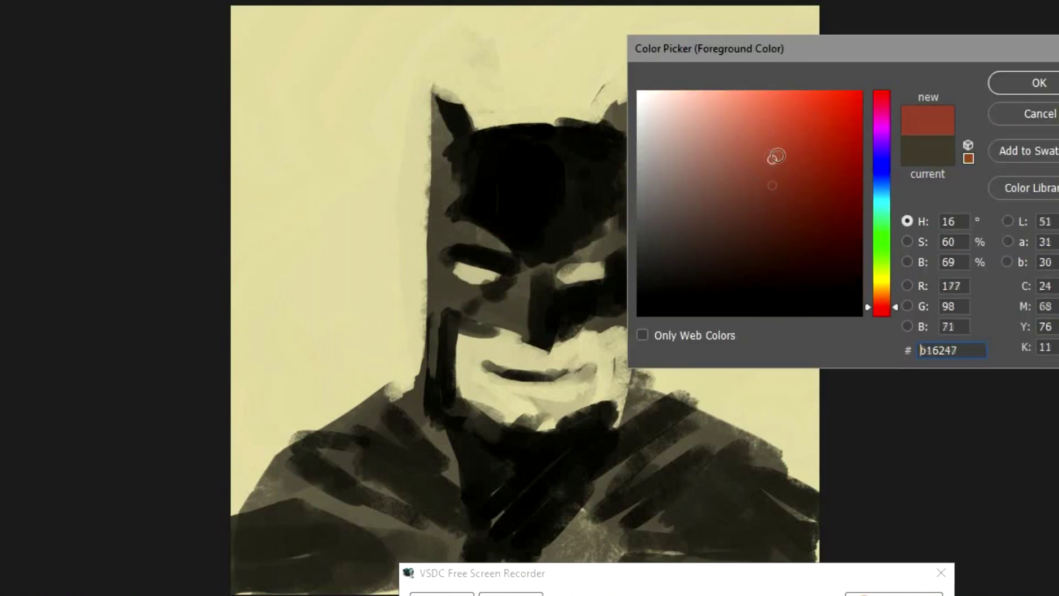
- Paint red accents on the left cheek, forehead and shoulder, and darken the jaw and chin edge
key("Return")
left_click_drag(459, 302, 496, 309)
left_click_drag(466, 144, 473, 177)
left_click_drag(408, 414, 408, 475)
left_click(622, 421, "alt")
mouse_move(621, 408)
left_mouse_down()
mouse_move(622, 331)
mouse_move(632, 409)
left_mouse_up()
left_click_drag(479, 420, 552, 424)
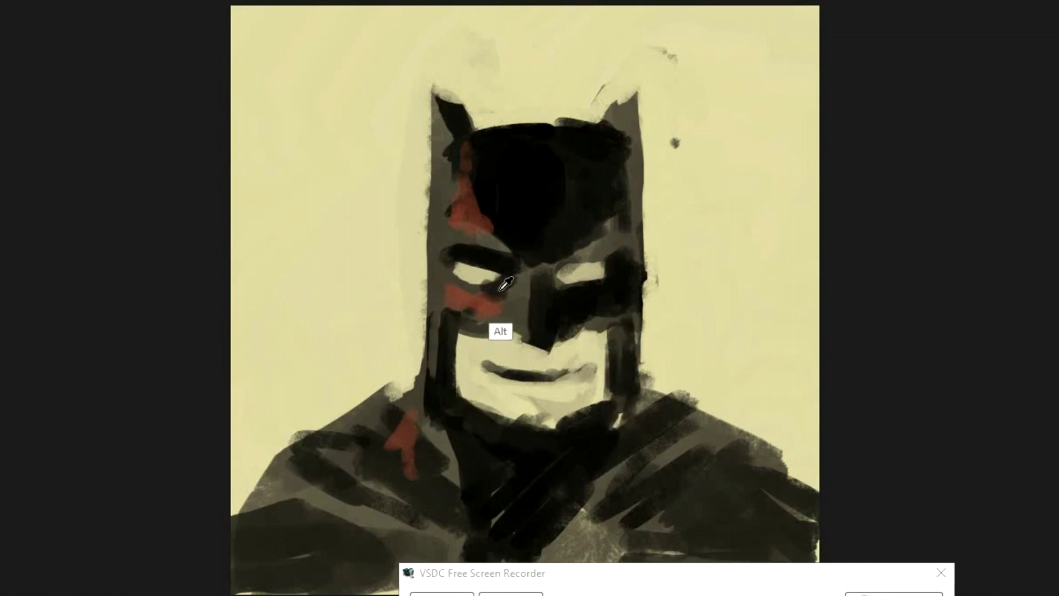
- Sample the cream colour and sharpen both bat ears into points
left_click(449, 177, "alt")
left_click_drag(469, 154, 450, 97)
left_click_drag(436, 143, 485, 142)
left_click_drag(627, 112, 613, 83)
- Darken the lower-left shoulder and the right shoulder and chest
left_click_drag(279, 568, 331, 532)
left_click_drag(262, 534, 386, 557)
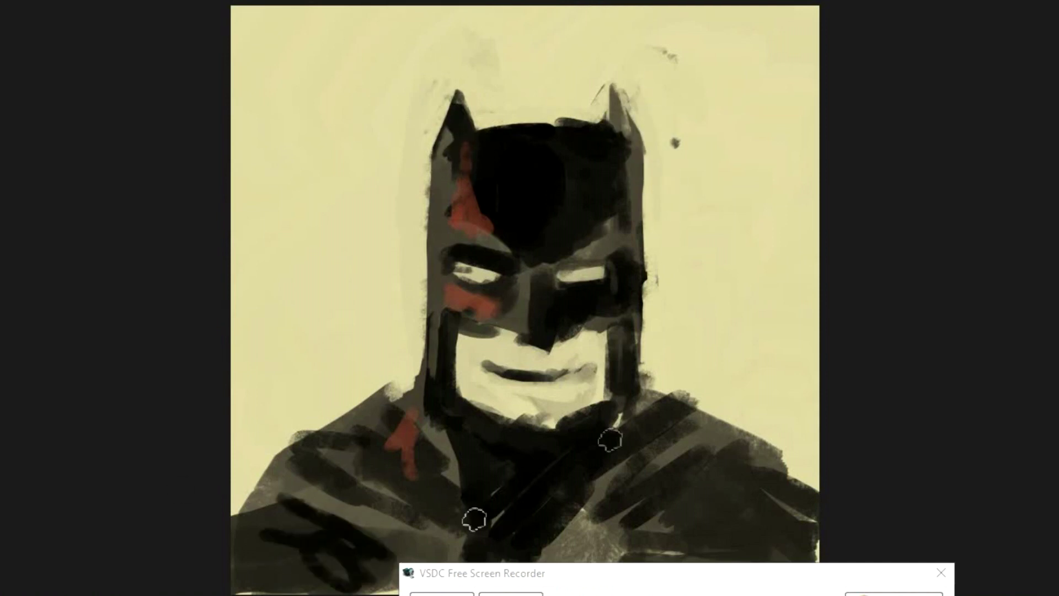
left_click_drag(610, 440, 704, 489)
left_click_drag(535, 557, 772, 494)
left_click_drag(728, 560, 817, 491)
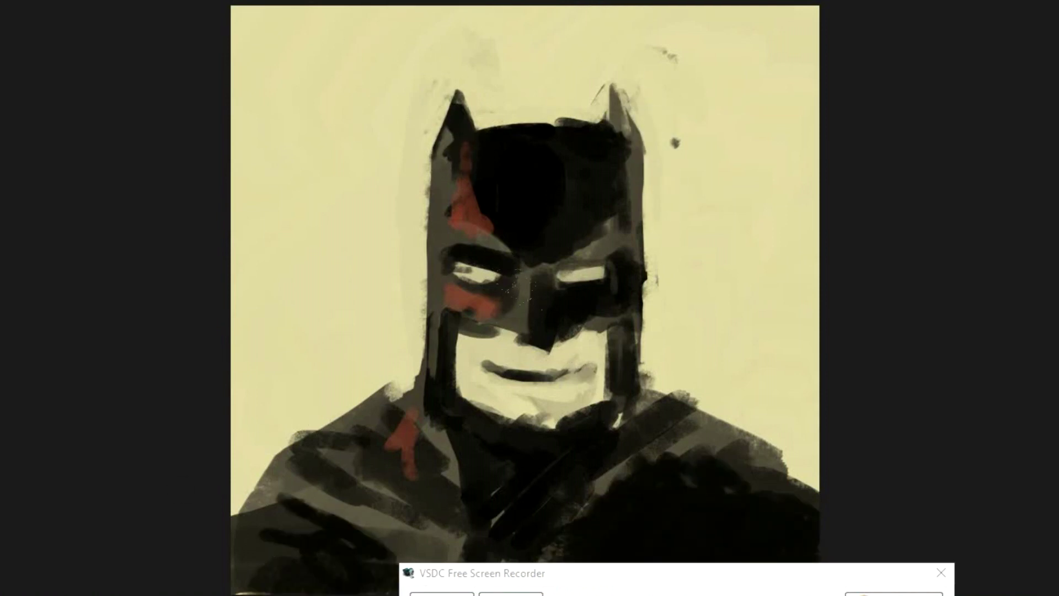
left_click_drag(693, 449, 822, 492)
mouse_move(645, 381)
left_mouse_down()
mouse_move(805, 441)
mouse_move(828, 474)
left_mouse_up()
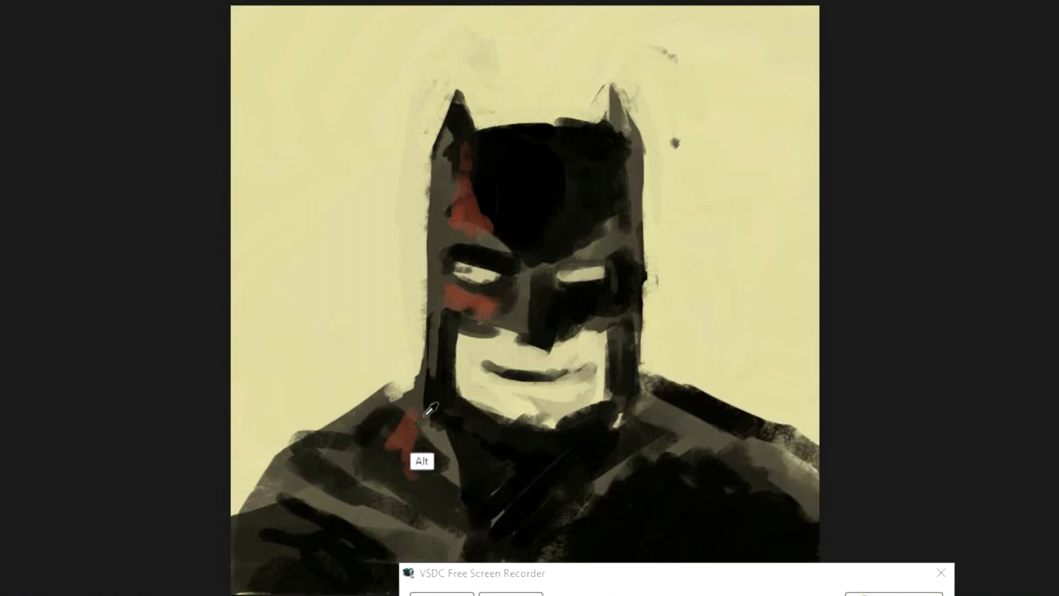
- Select a rectangle around the head and move it slightly upward
left_click_drag(379, 59, 710, 485)
left_click_drag(634, 276, 638, 269)
key("ctrl+minus")
key("ctrl+plus")
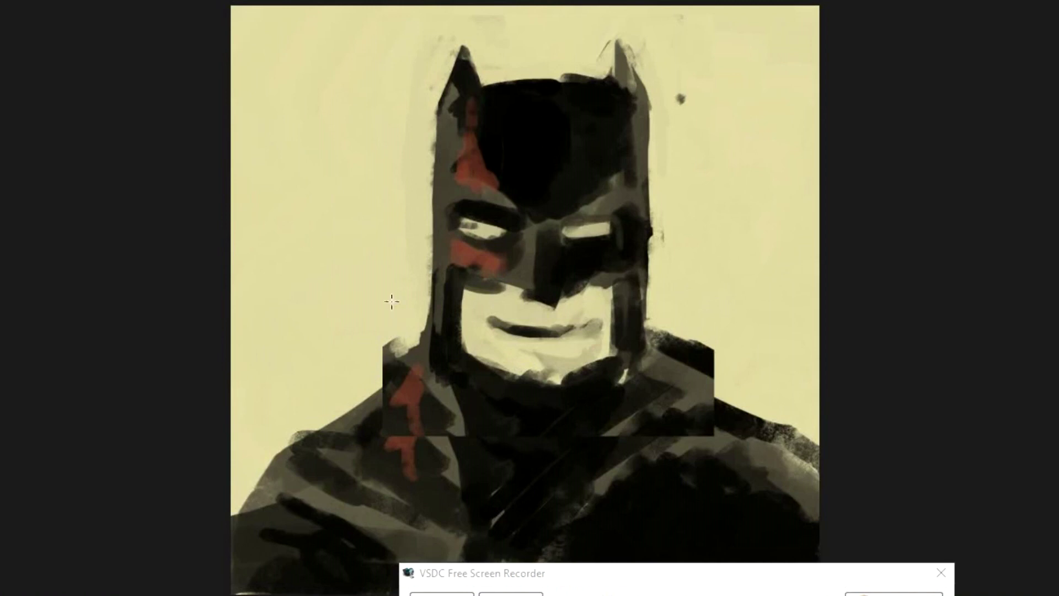
- Blend the patch edges around the jaw and neck, and cover the red shoulder patches in grey
left_click_drag(404, 347, 394, 384)
left_click_drag(669, 307, 734, 397)
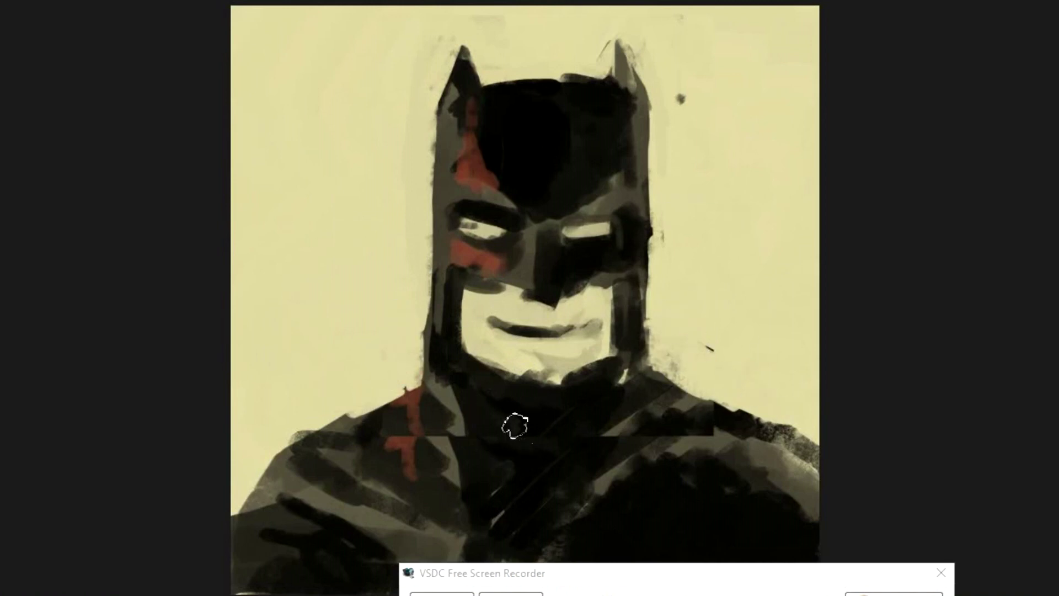
left_click(401, 302, "alt")
left_click_drag(438, 276, 442, 373)
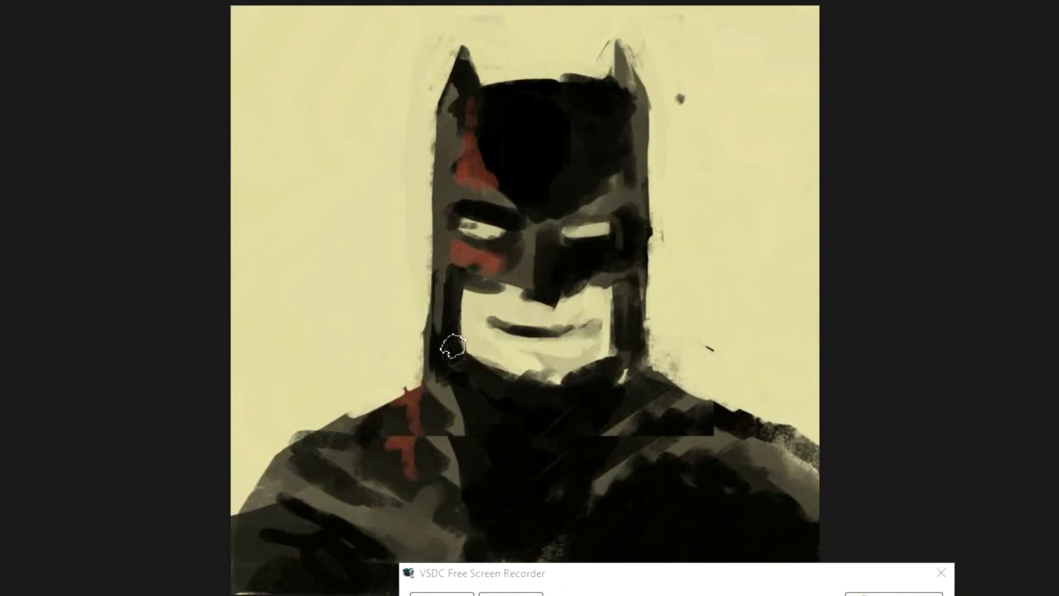
left_click_drag(422, 305, 436, 400)
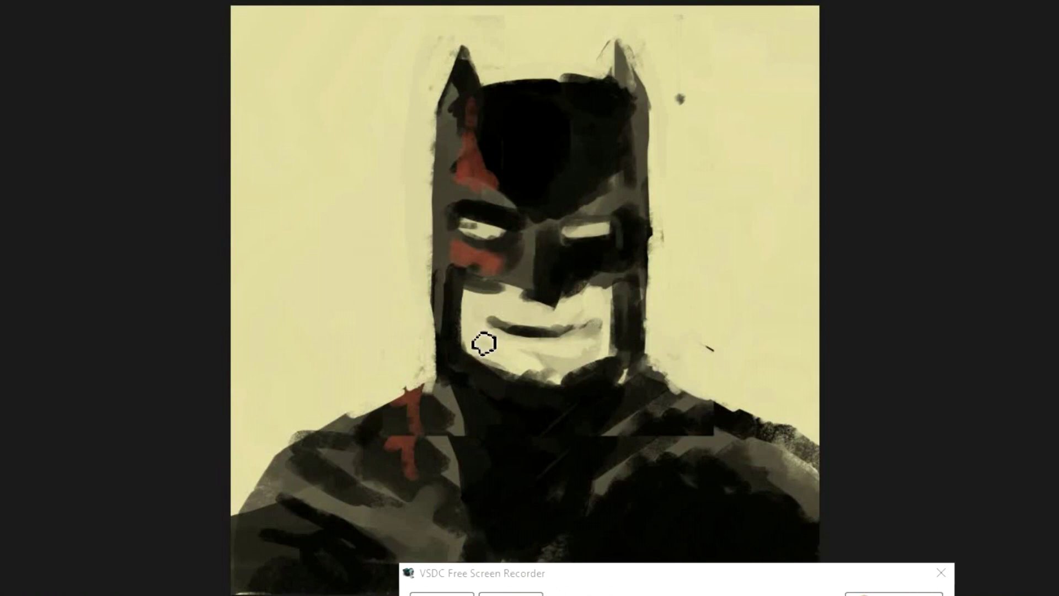
left_click(437, 275, "alt")
mouse_move(472, 378)
left_mouse_down()
mouse_move(449, 438)
mouse_move(408, 483)
left_mouse_up()
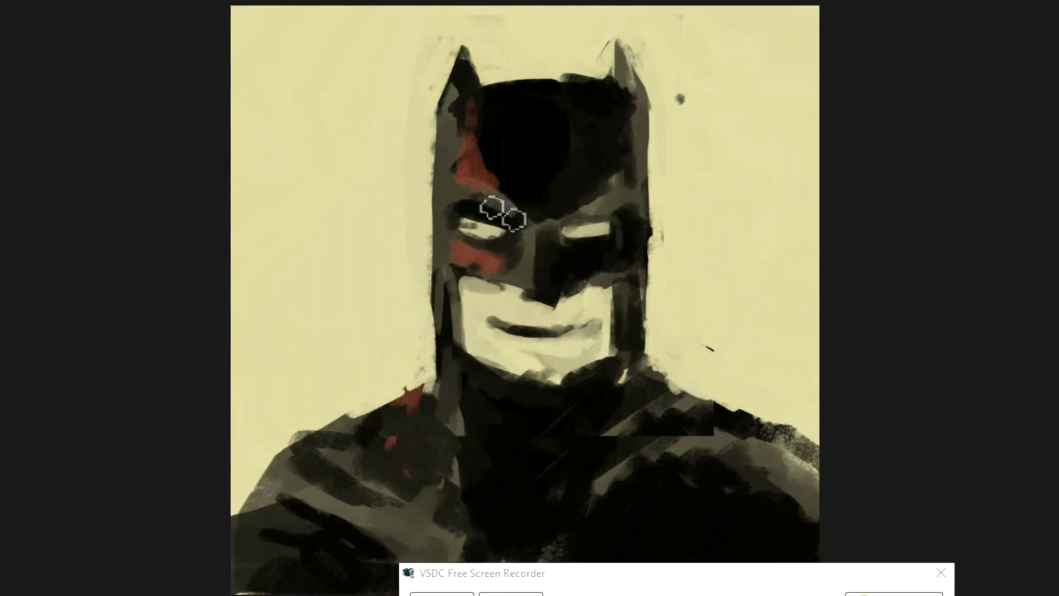
- Paint grey over the forehead, lengthen the mouth line, and lighten the chin
mouse_move(499, 166)
left_mouse_down()
mouse_move(533, 83)
mouse_move(574, 93)
mouse_move(517, 135)
left_mouse_up()
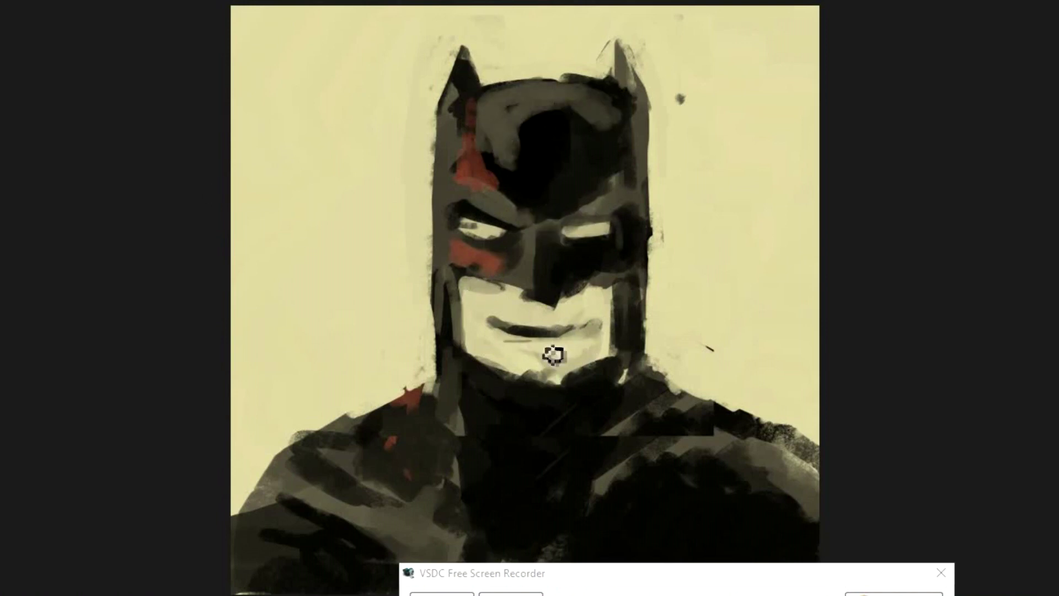
left_click_drag(505, 342, 587, 345)
left_click_drag(500, 324, 584, 326)
mouse_move(554, 384)
left_mouse_down()
mouse_move(579, 392)
mouse_move(491, 367)
left_mouse_up()
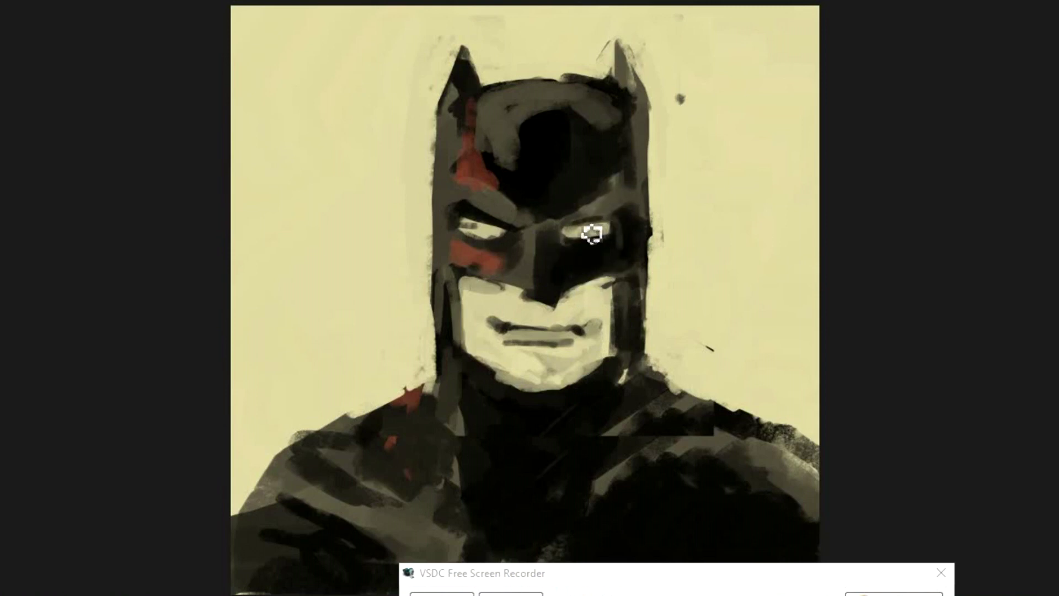
scroll(502, 279, "down", 3)
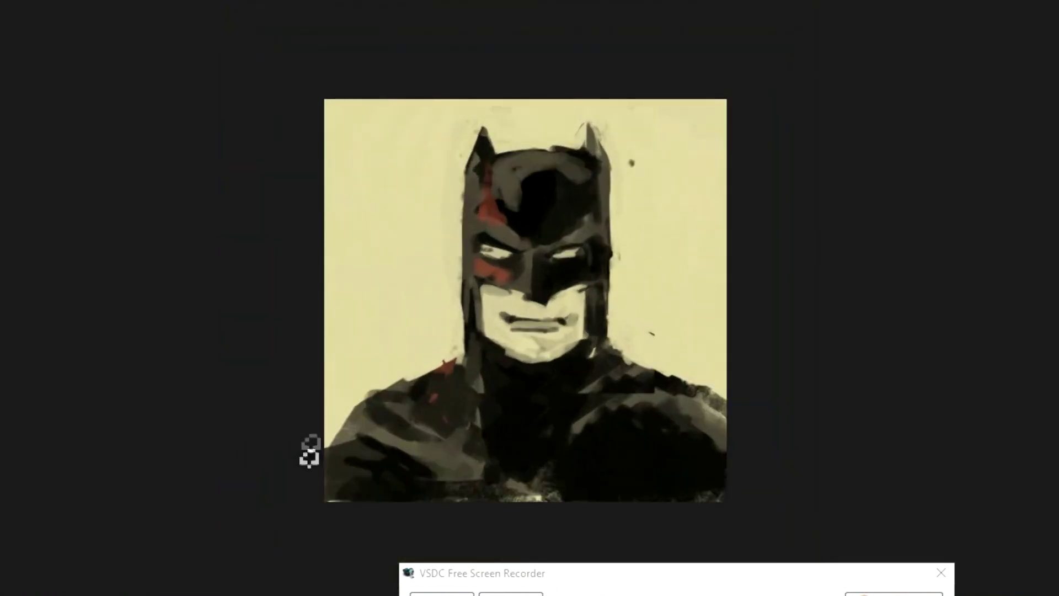
- Darken both lower shoulders, flip the painting horizontally, and nudge it slightly right
mouse_move(373, 406)
left_mouse_down()
mouse_move(509, 504)
mouse_move(367, 437)
mouse_move(343, 485)
left_mouse_up()
mouse_move(684, 397)
left_mouse_down()
mouse_move(684, 449)
mouse_move(634, 485)
left_mouse_up()
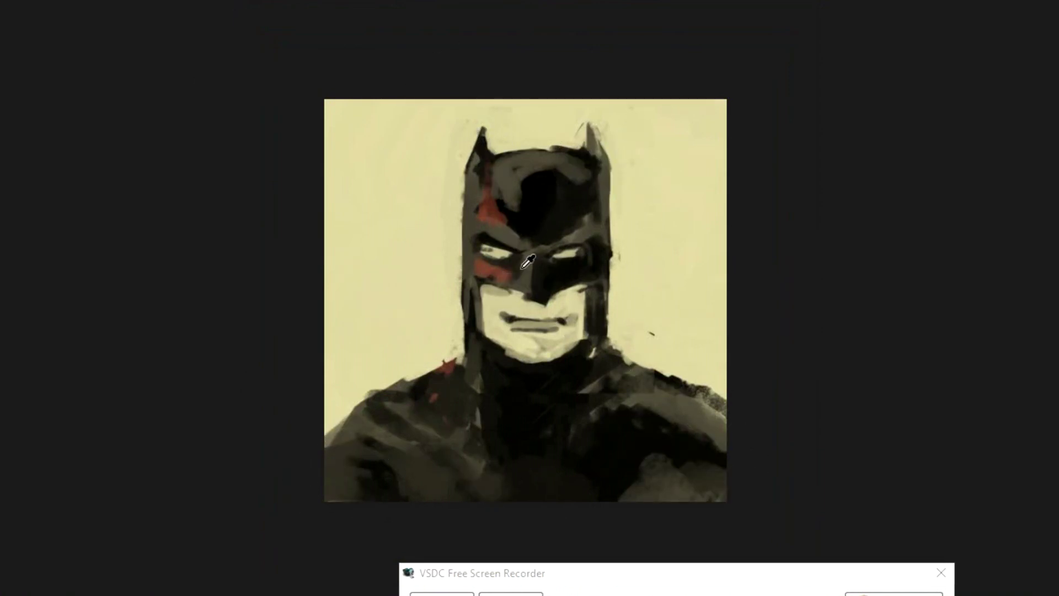
key("alt+e")
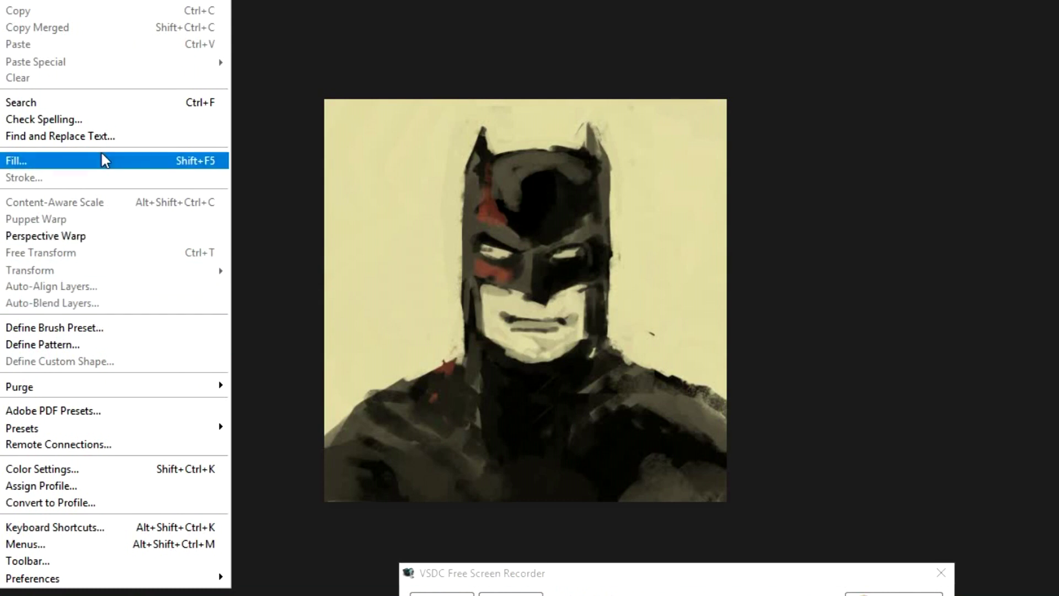
key("Escape")
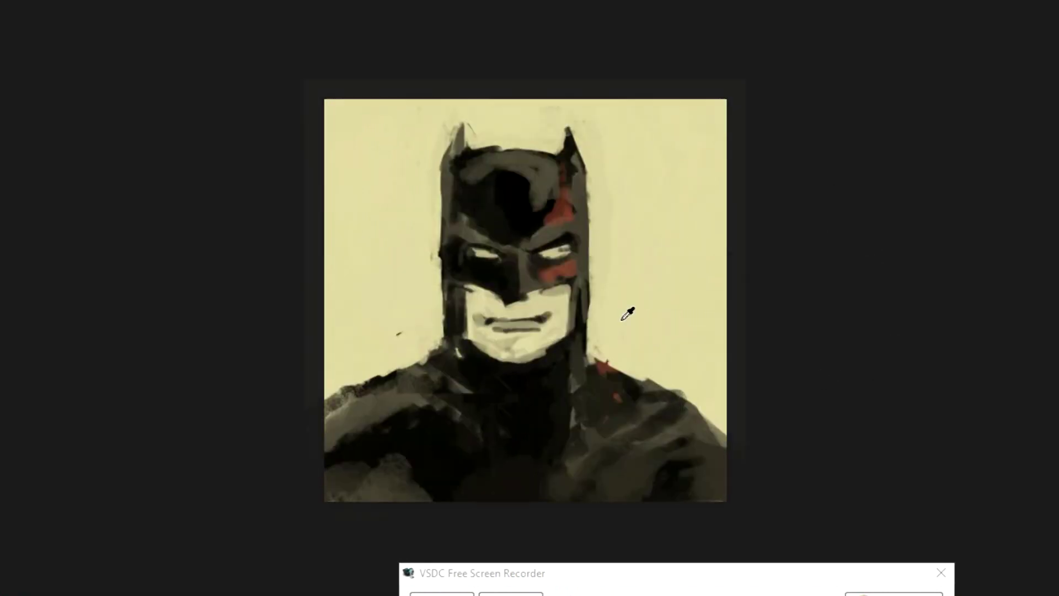
left_click_drag(540, 294, 556, 294)
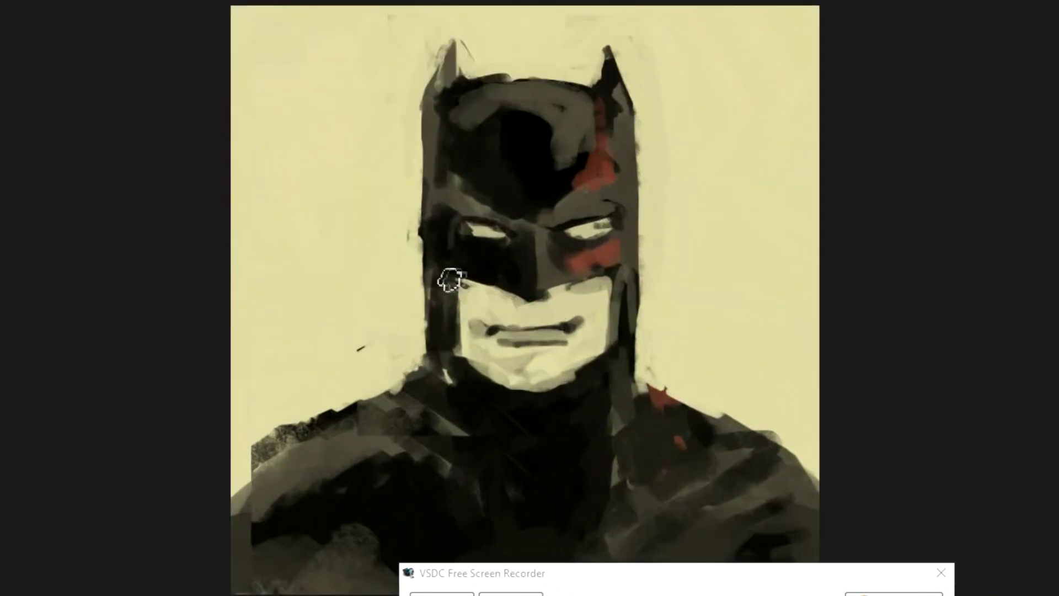
- Darken beside the red cheek patch and extend dark paint over both lower shoulders
left_click(581, 199, "alt")
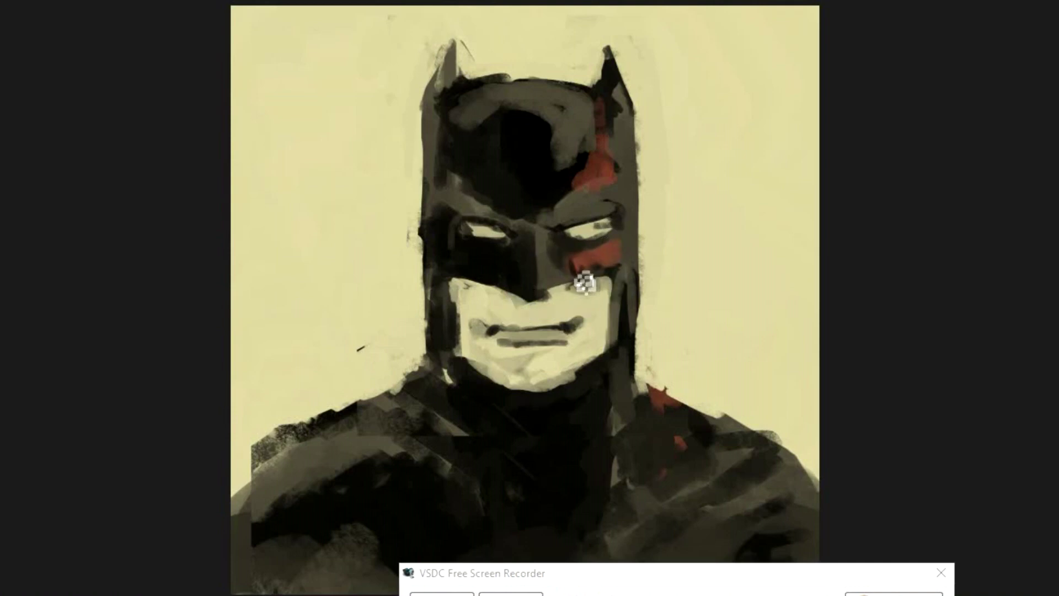
left_click_drag(563, 166, 571, 205)
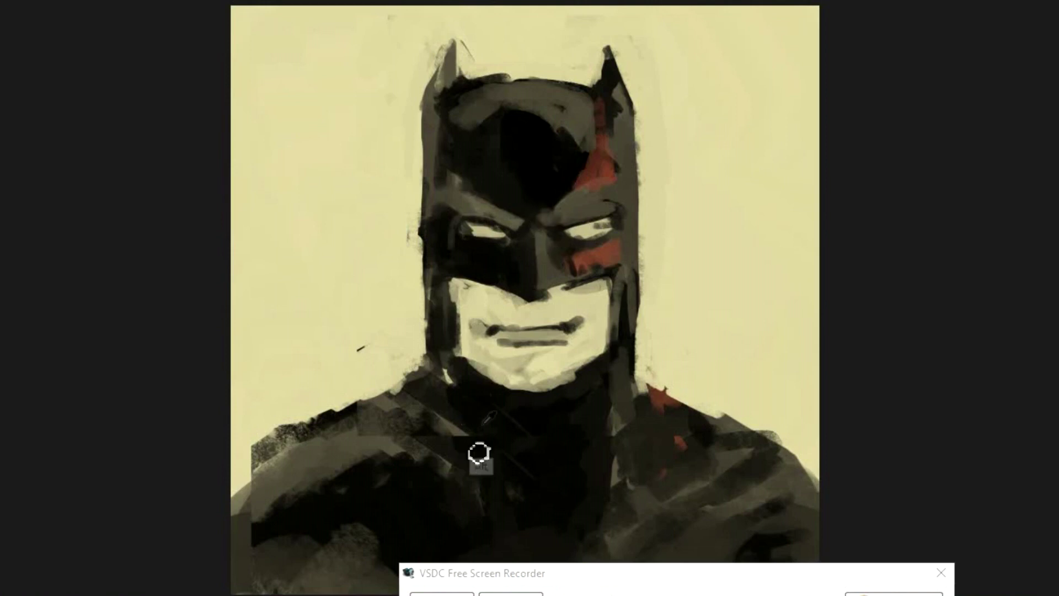
left_click(331, 491, "alt")
left_click_drag(353, 475, 237, 458)
left_click_drag(718, 428, 806, 442)
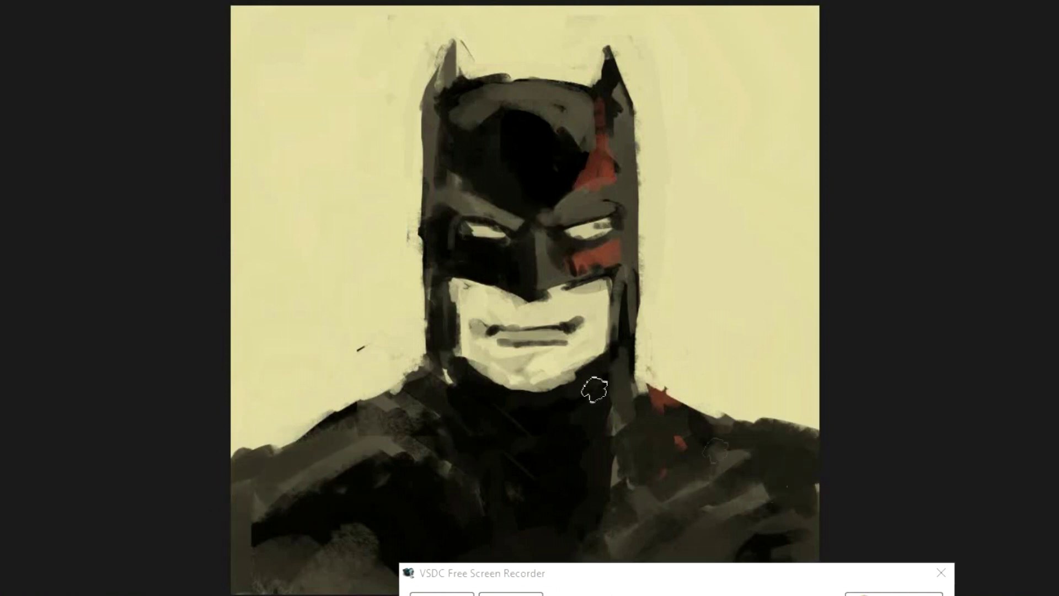
- Lengthen the bat ears, add a grey nose shadow, and paint grey down the left jaw and neck
mouse_move(422, 196)
left_mouse_down()
mouse_move(434, 85)
mouse_move(458, 17)
left_mouse_up()
left_click_drag(607, 16, 643, 182)
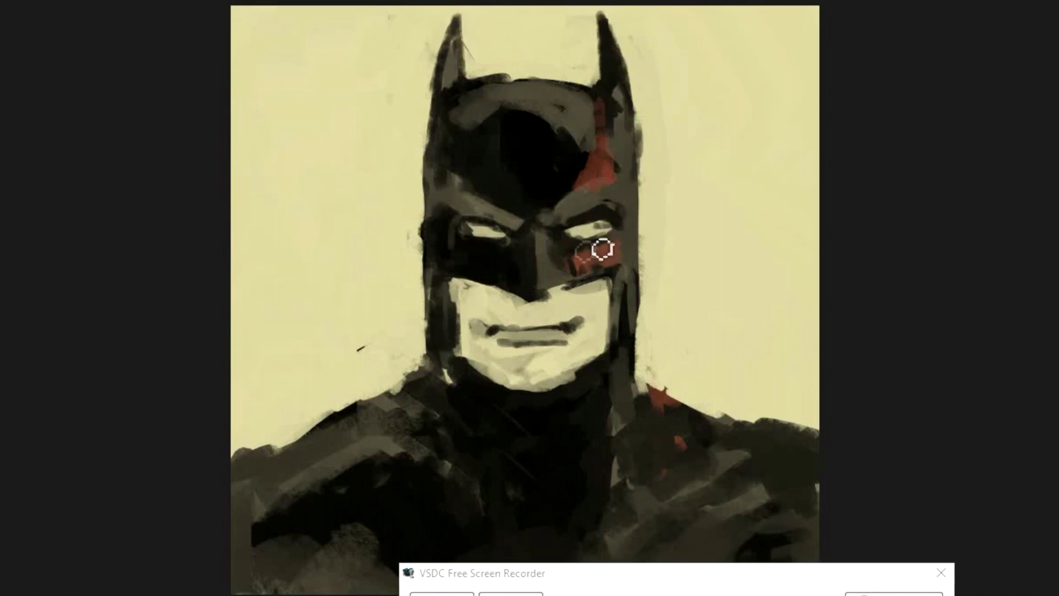
key("alt")
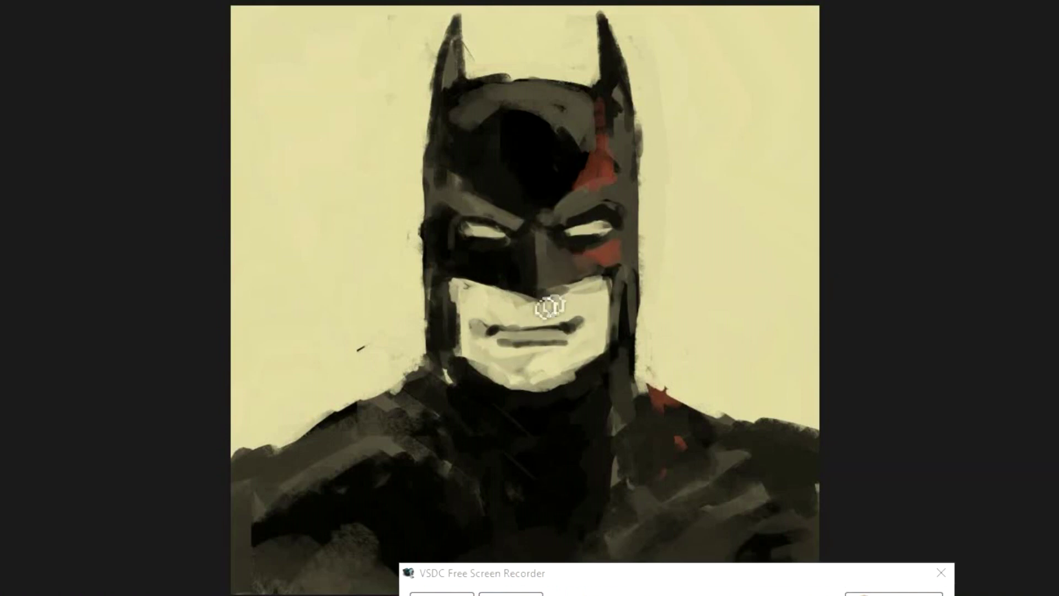
left_click_drag(559, 304, 600, 302)
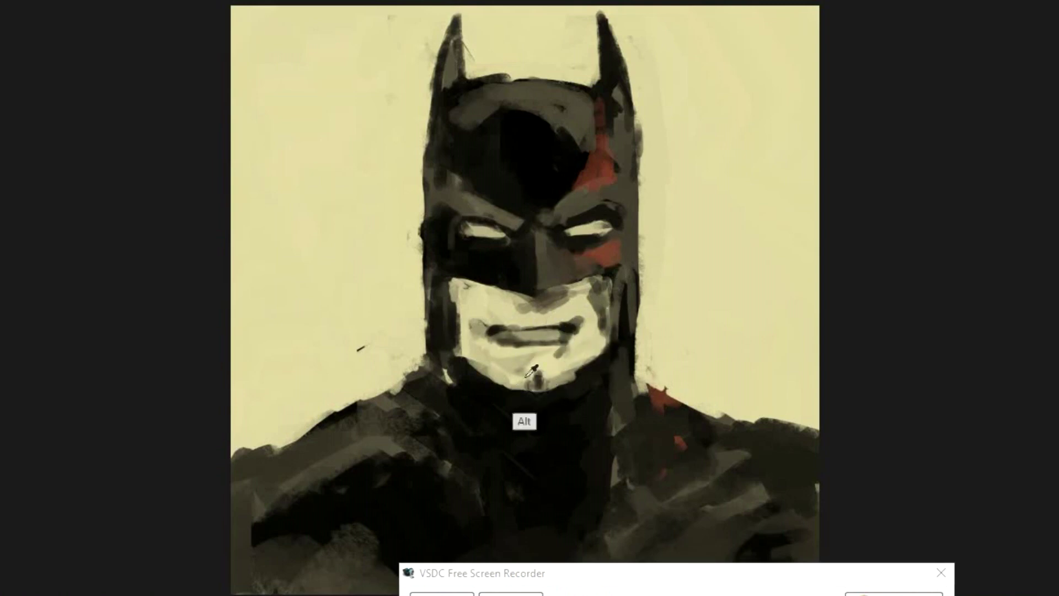
left_click(457, 54, "alt")
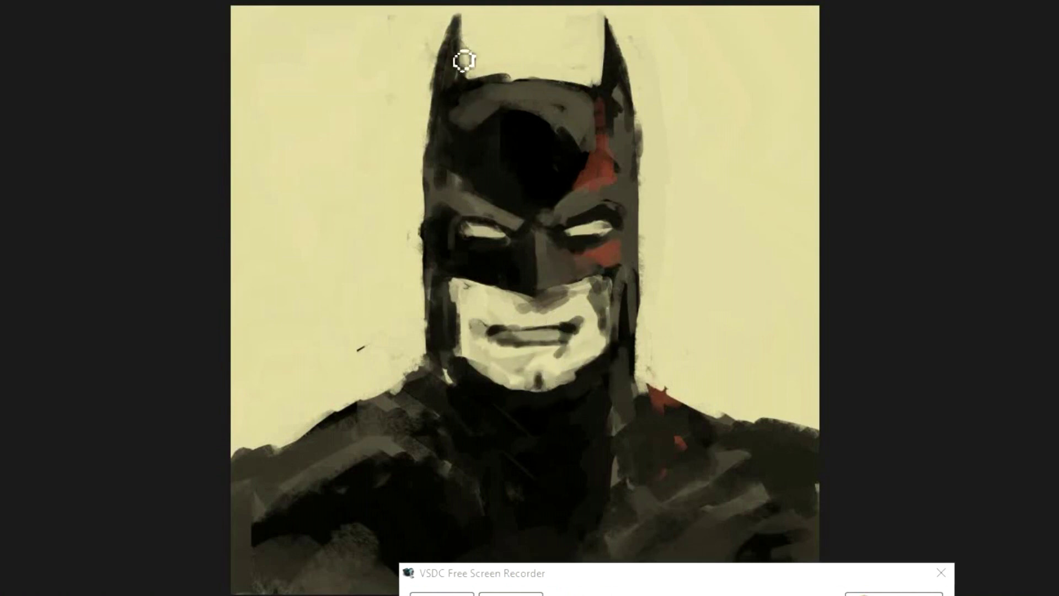
mouse_move(472, 93)
left_mouse_down()
mouse_move(454, 60)
mouse_move(455, 202)
left_mouse_up()
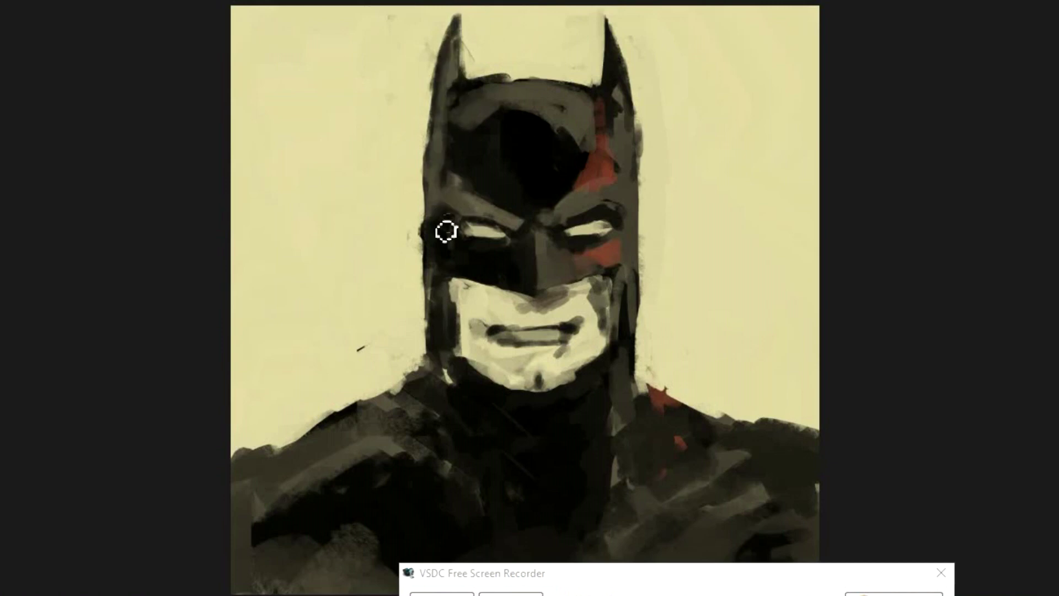
mouse_move(459, 277)
left_mouse_down()
mouse_move(445, 442)
mouse_move(480, 524)
left_mouse_up()
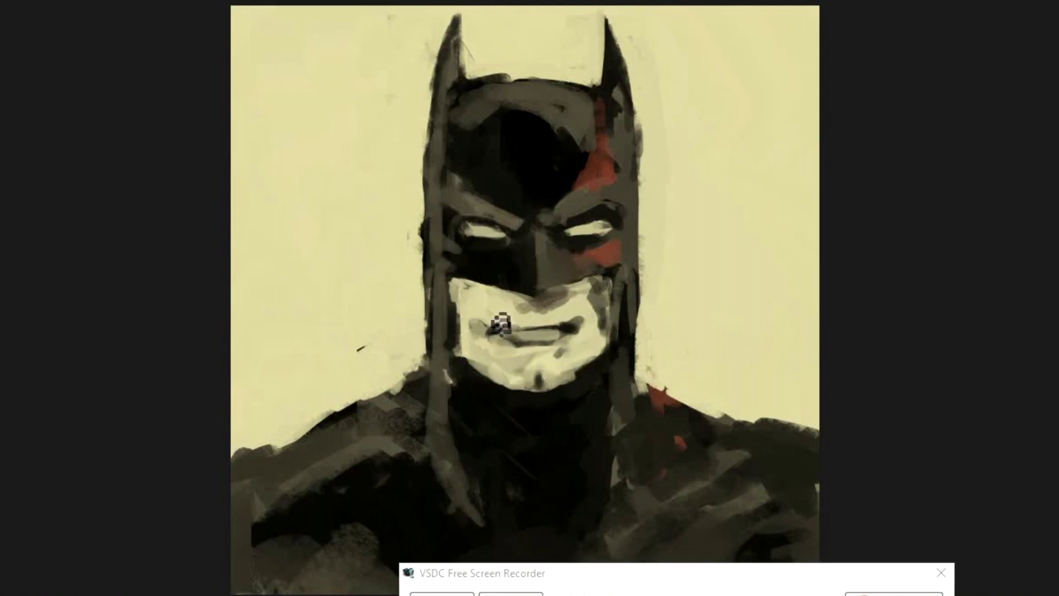
- Brush vertical cream strokes over the background around the head, blending it yellowish
key("Return")
left_click_drag(684, 281, 684, 347)
mouse_move(662, 105)
left_mouse_down()
mouse_move(676, 345)
mouse_move(800, 441)
left_mouse_up()
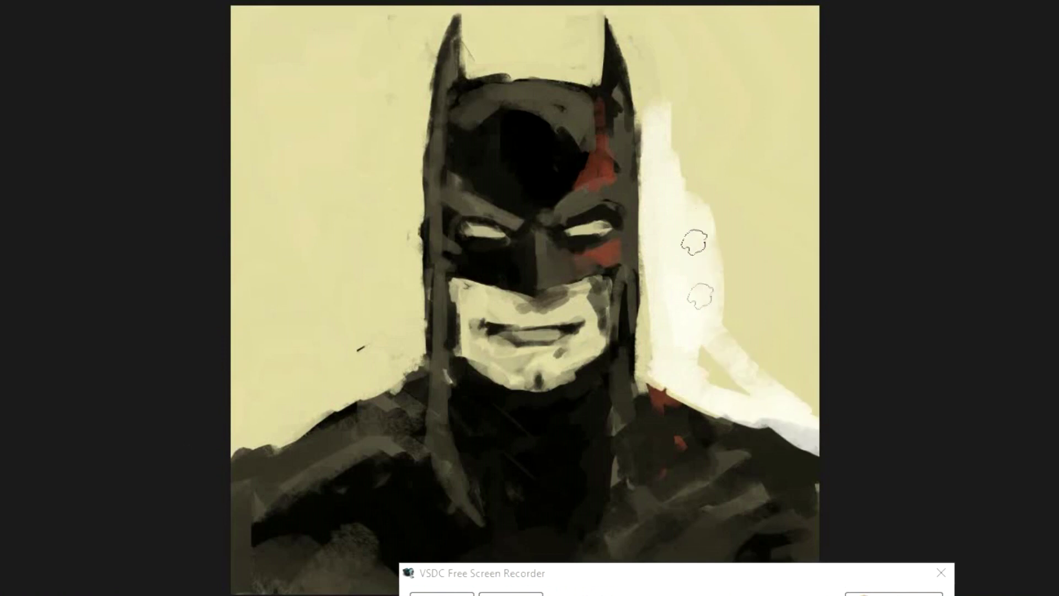
left_click_drag(693, 217, 733, 375)
left_click_drag(381, 314, 375, 370)
mouse_move(730, 362)
left_mouse_down()
mouse_move(772, 342)
mouse_move(717, 33)
left_mouse_up()
left_click_drag(634, 83, 800, 22)
left_click_drag(319, 33, 331, 430)
left_click_drag(634, 33, 800, 33)
left_click_drag(729, 33, 728, 441)
left_click_drag(662, 386, 800, 430)
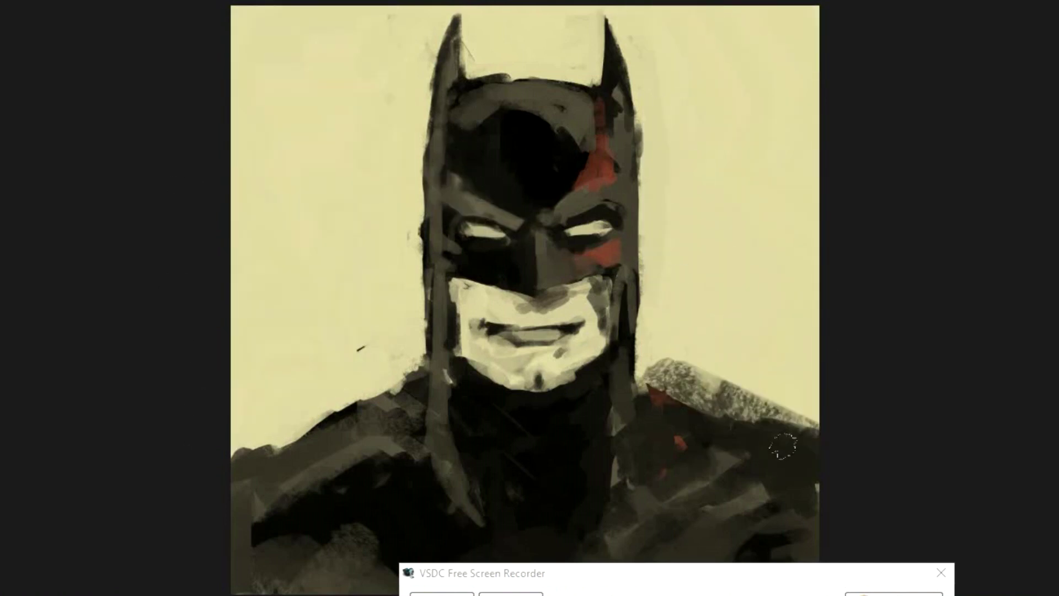
- Darken and reshape the right shoulder, cowl top and lower-left shoulder, then browse brush presets
left_click_drag(651, 392, 784, 436)
left_click_drag(634, 420, 817, 458)
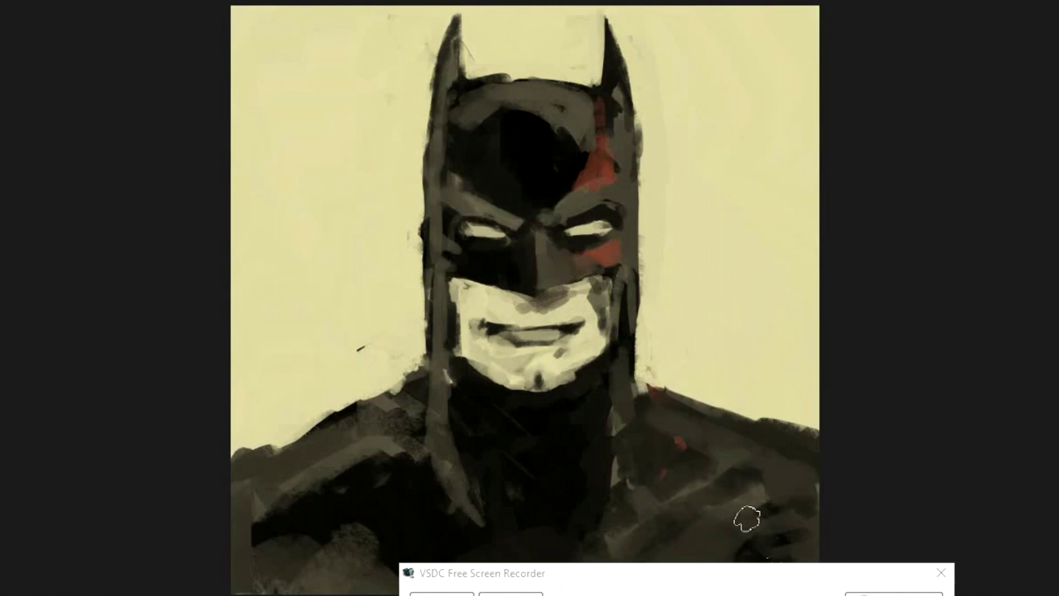
left_click_drag(690, 513, 756, 447)
left_click_drag(665, 436, 612, 497)
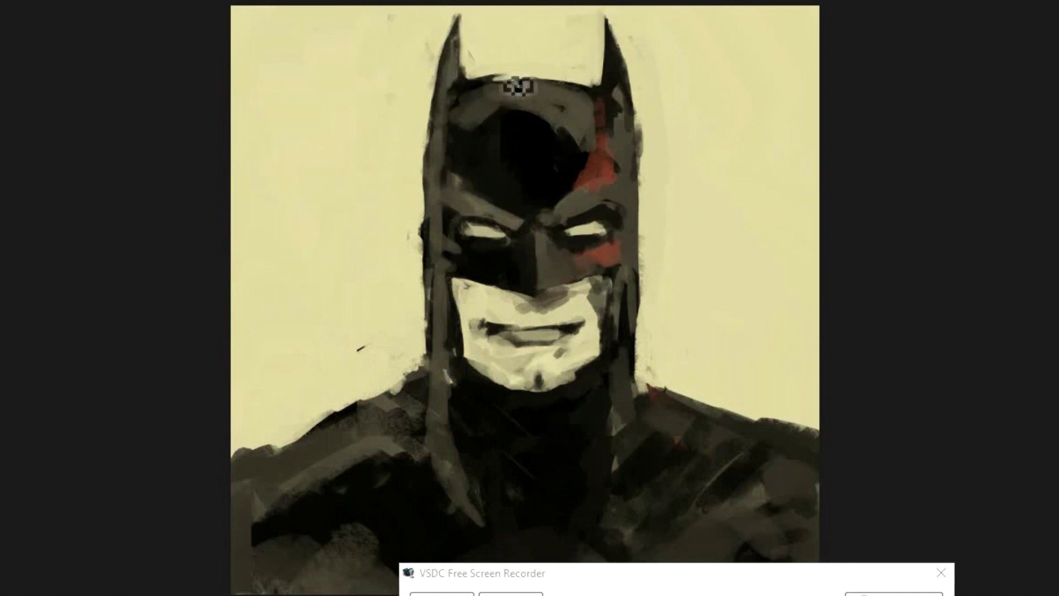
left_click_drag(494, 85, 599, 78)
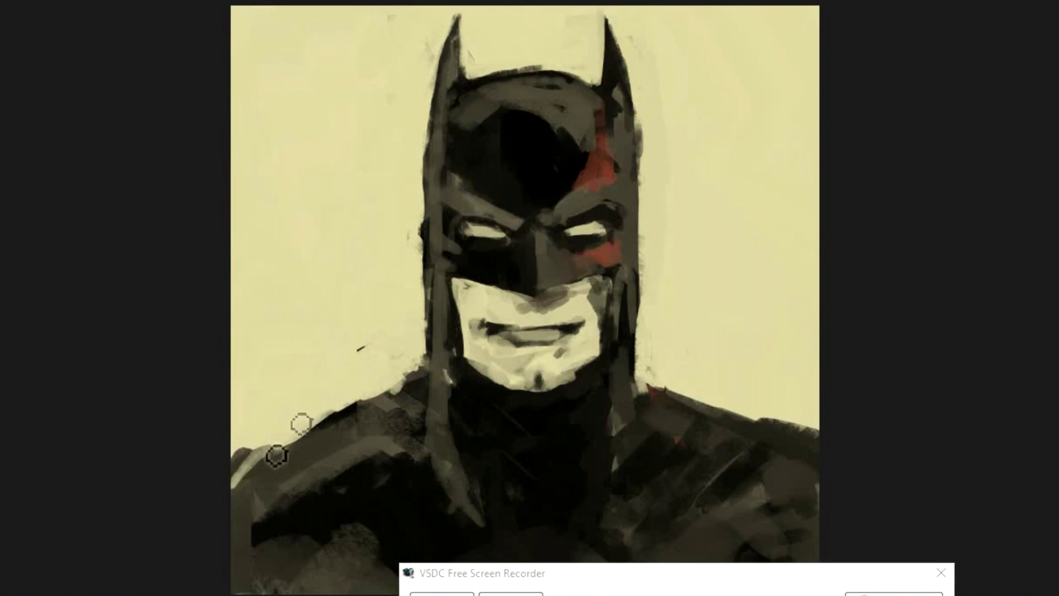
left_click_drag(319, 546, 313, 518)
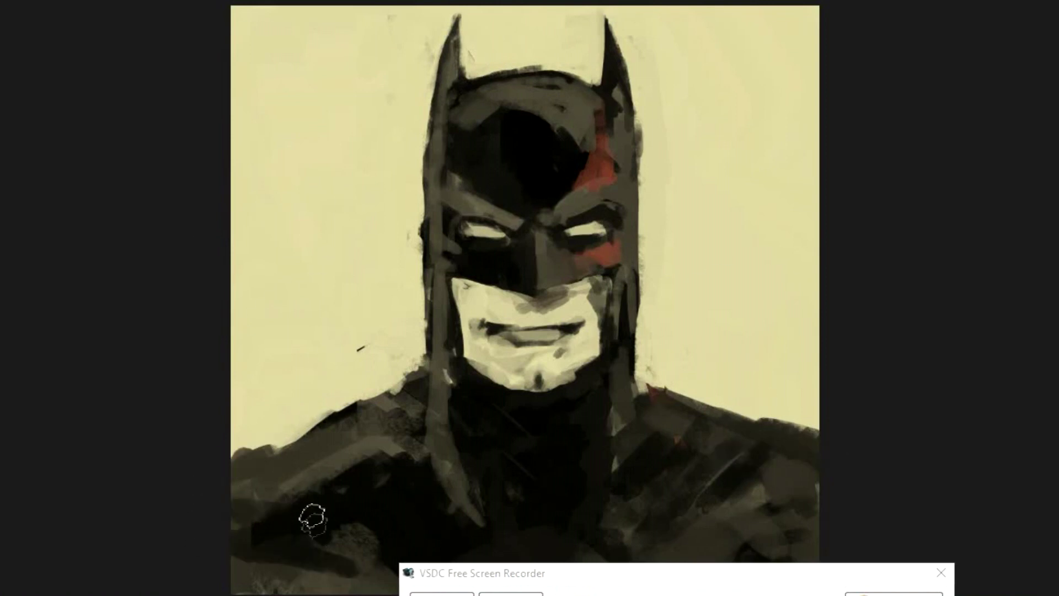
left_click_drag(612, 419, 665, 519)
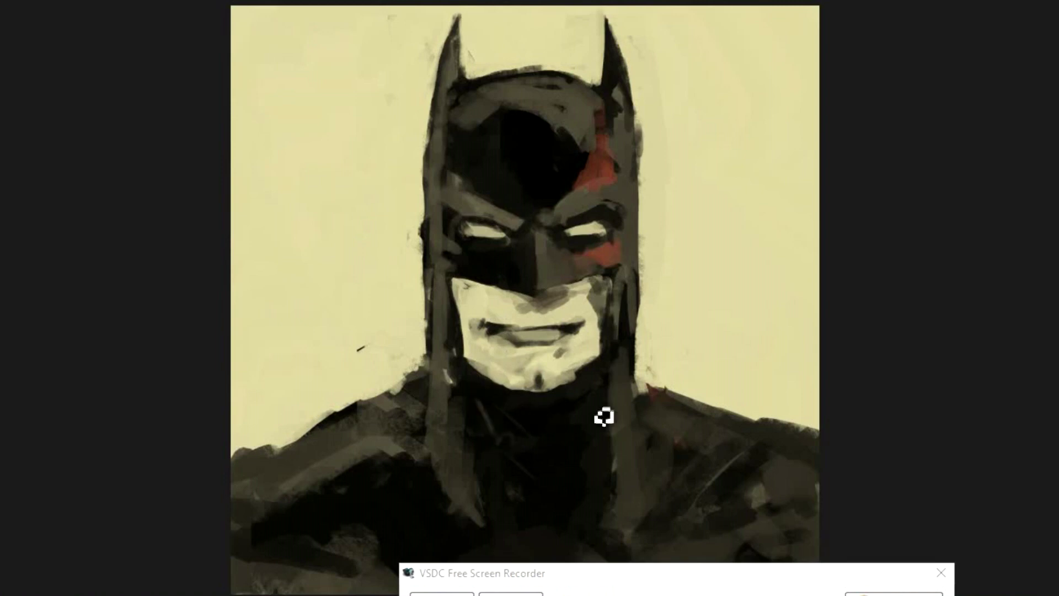
mouse_move(151, 99)
left_mouse_down()
mouse_move(147, 156)
mouse_move(147, 138)
left_mouse_up()
left_click(150, 84)
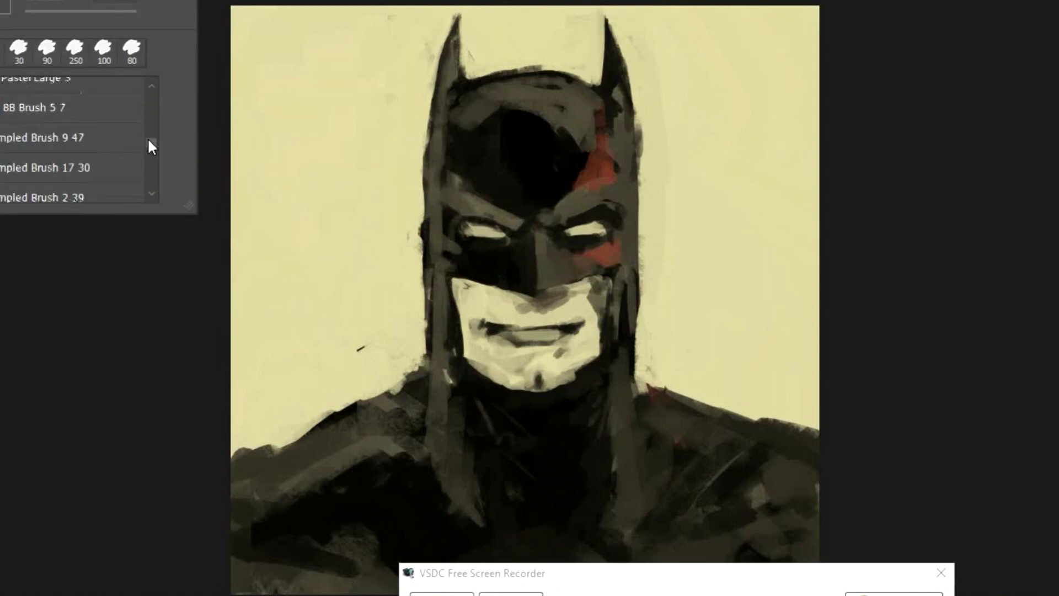
- Pick a new brush preset, undo the test dab, and repaint the red eye patch as a curved stroke
left_click(375, 473)
key("ctrl+z")
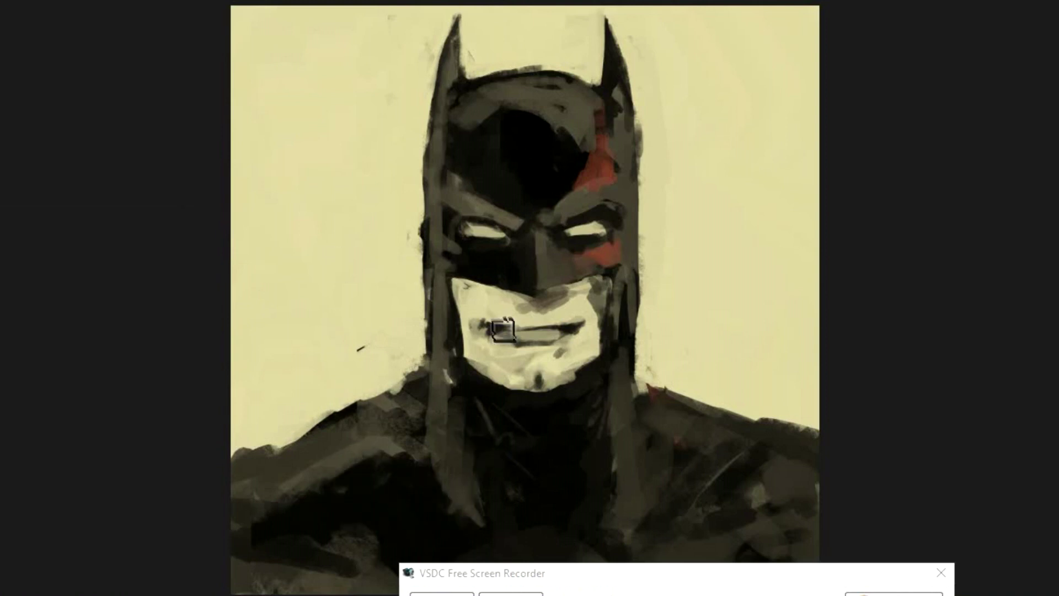
key("alt")
left_click_drag(587, 189, 597, 110)
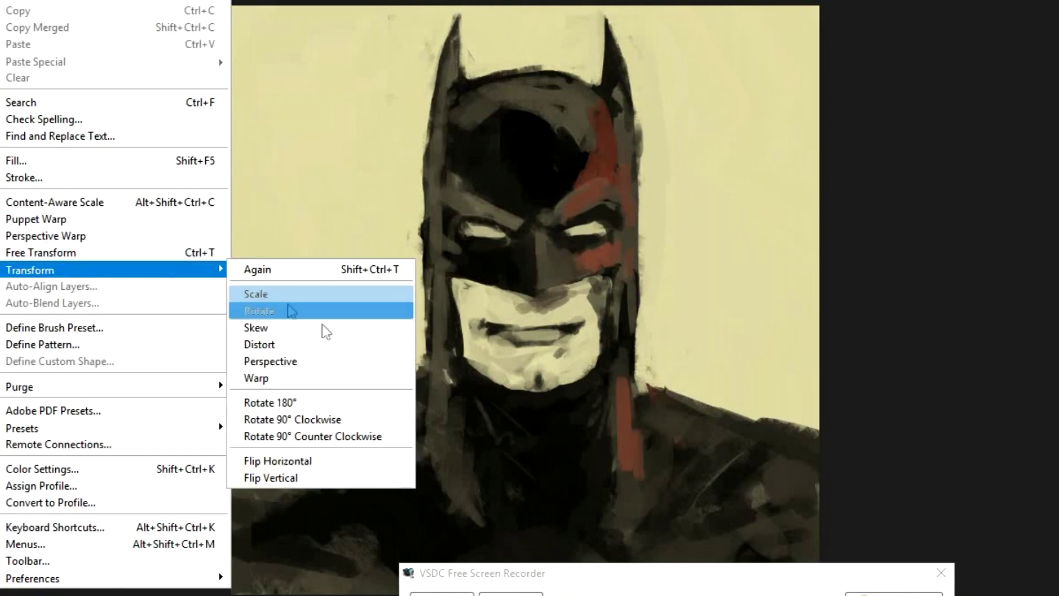
- Flip the painting horizontally and reshape the mouth into a stern line
mouse_move(114, 270)
left_click(281, 522)
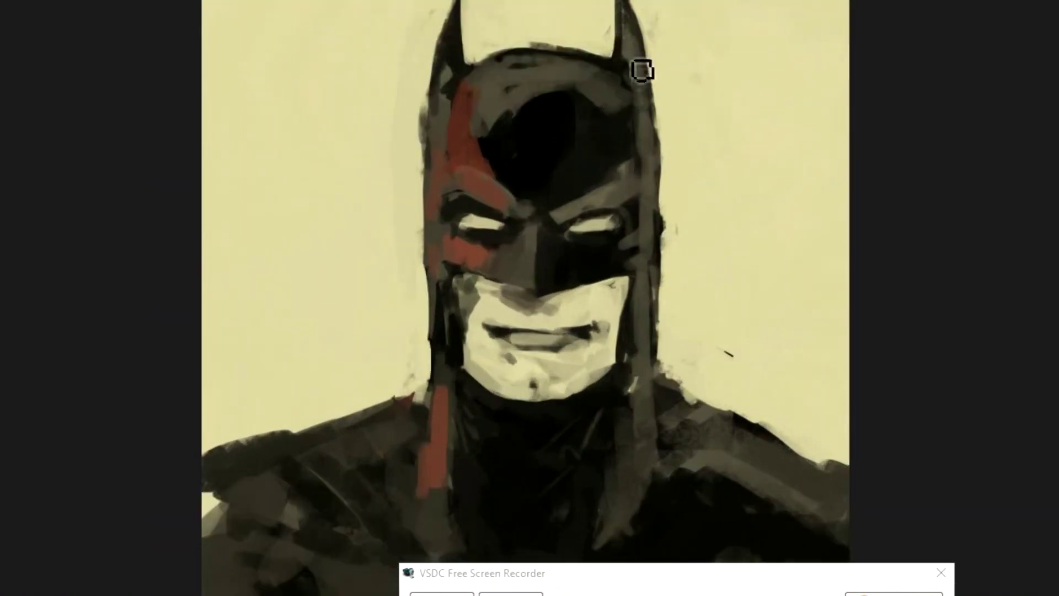
left_click(486, 226, "alt")
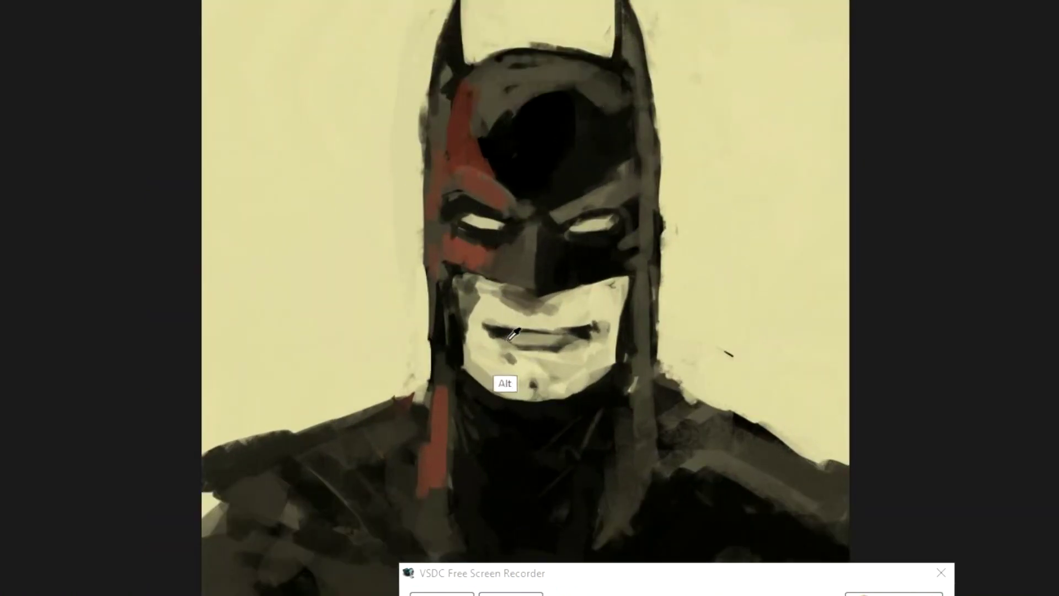
left_click_drag(500, 334, 607, 344)
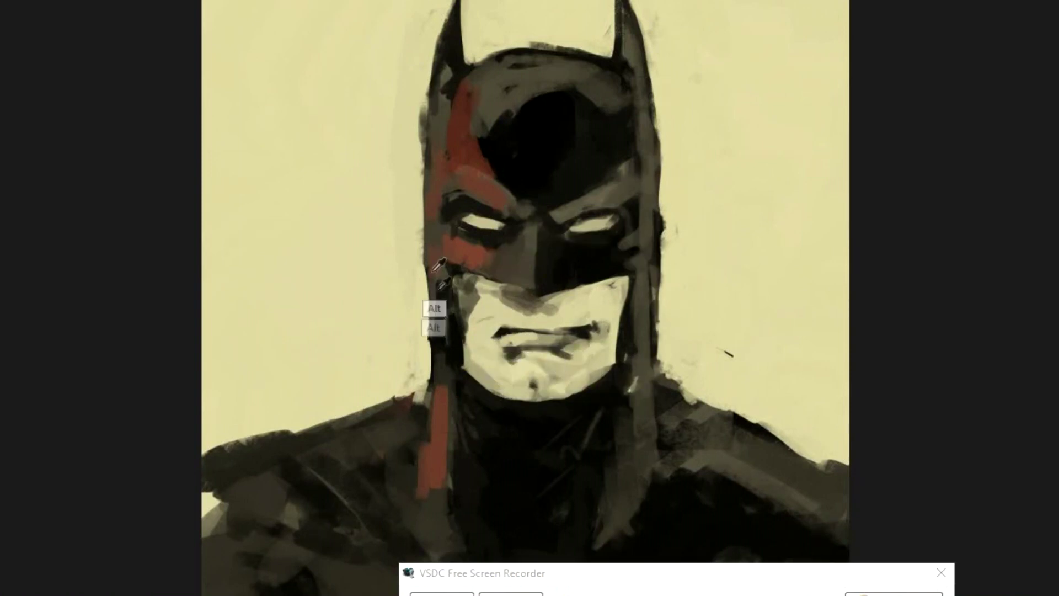
- Extend the red stripe up the left cheek with a sampled dark red stroke
left_click_drag(444, 411, 439, 342)
left_click(503, 236, "alt")
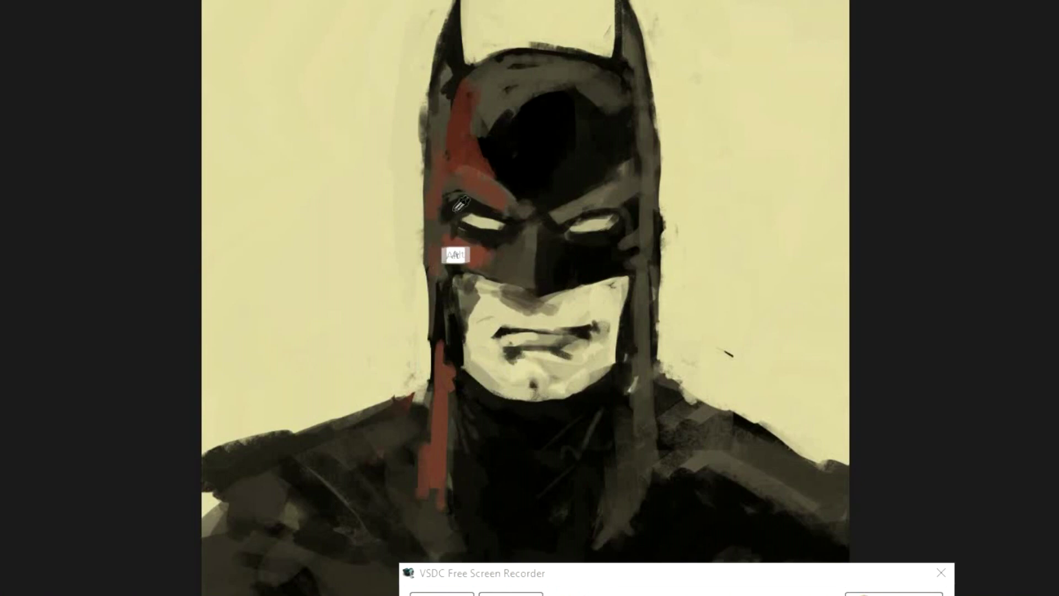
left_click_drag(452, 359, 441, 277)
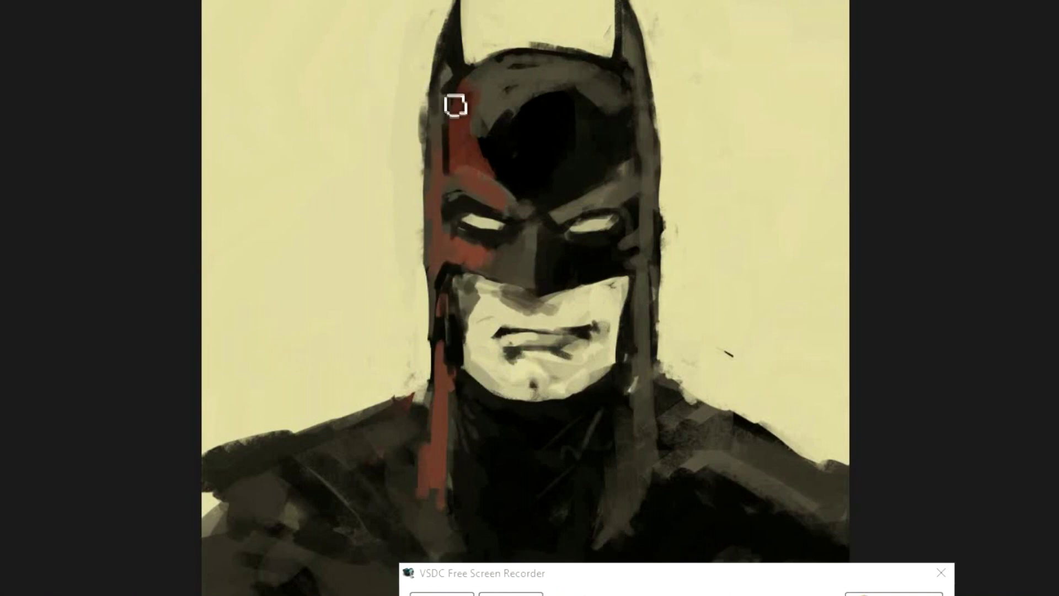
- Set an orange-peach paint colour and warm the cheek and chin with it
left_click(29, 519)
left_click_drag(884, 291, 885, 296)
key("Return")
left_click_drag(477, 339, 491, 353)
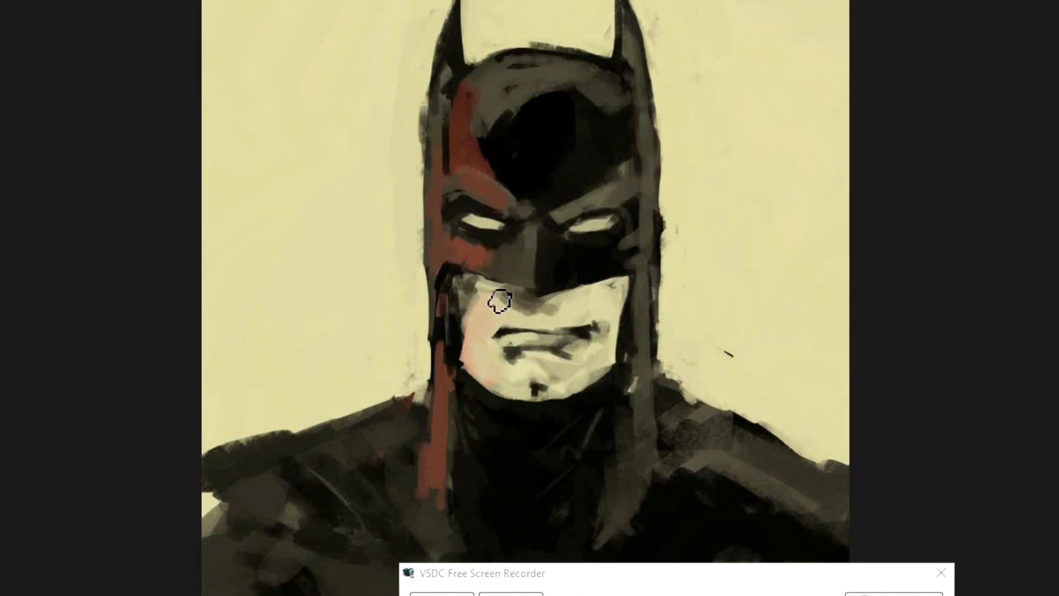
- Nudge the left-eye area into place, add reddish-brown shoulder strokes, and darken the lower lip
key("m")
left_click_drag(441, 189, 508, 249)
left_click_drag(495, 209, 504, 221)
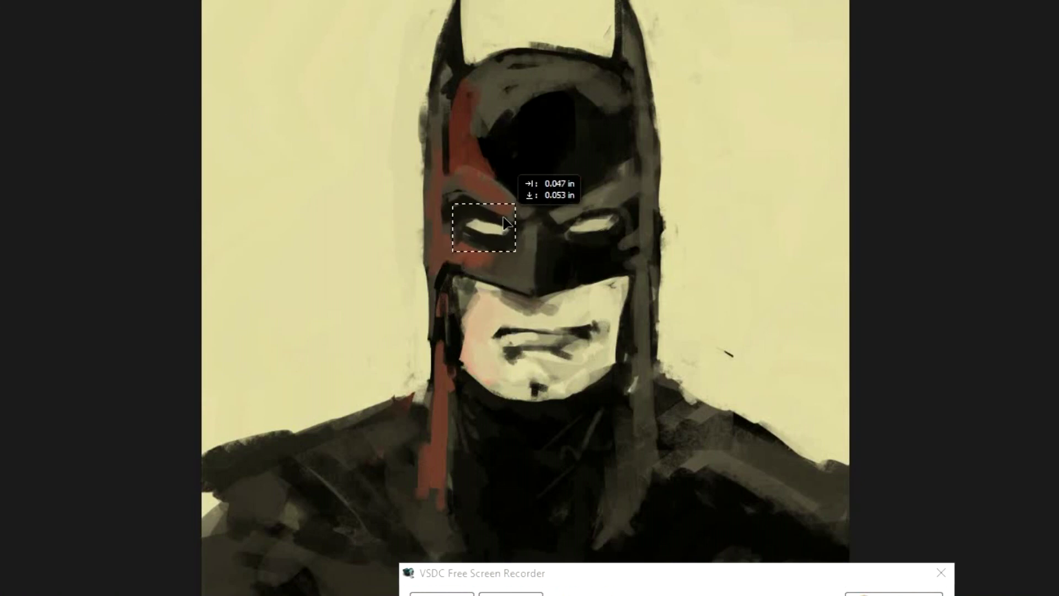
key("ctrl+minus")
key("ctrl+d")
key("ctrl+plus")
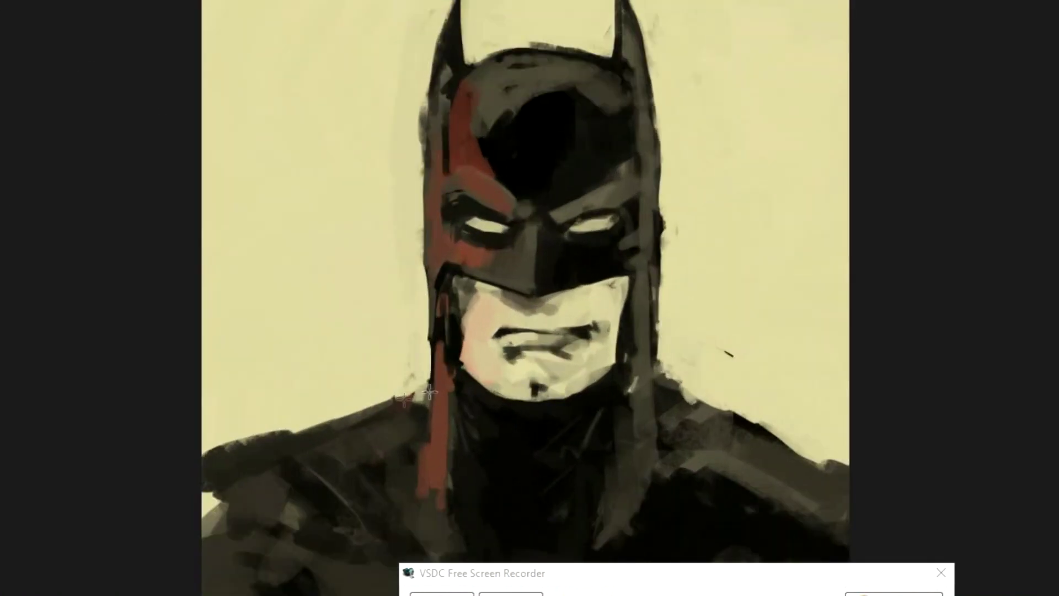
mouse_move(385, 501)
left_mouse_down()
mouse_move(295, 503)
mouse_move(309, 442)
mouse_move(226, 541)
left_mouse_up()
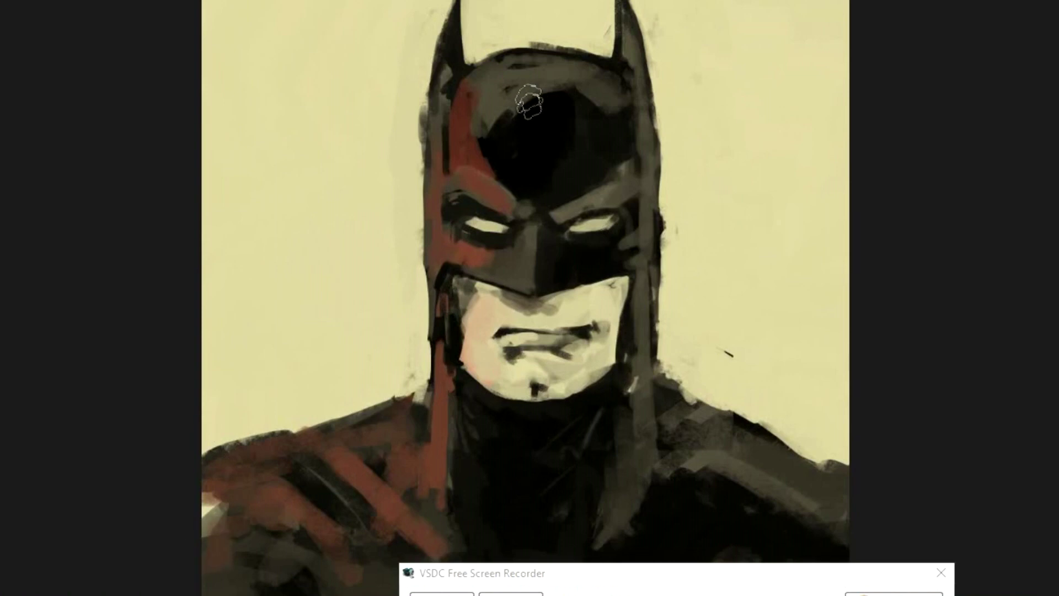
left_click_drag(510, 355, 569, 361)
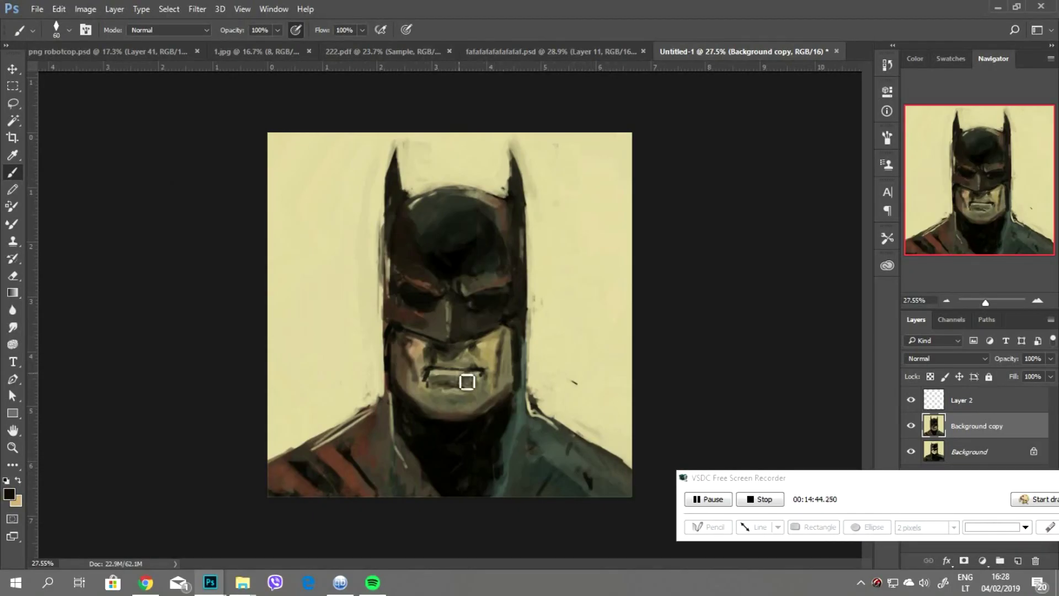
- Switch to a Hard Round brush, sample tan and dark brown, then use a textured brush tip
left_click(33, 30)
scroll(173, 197, "up", 10)
double_click(115, 173)
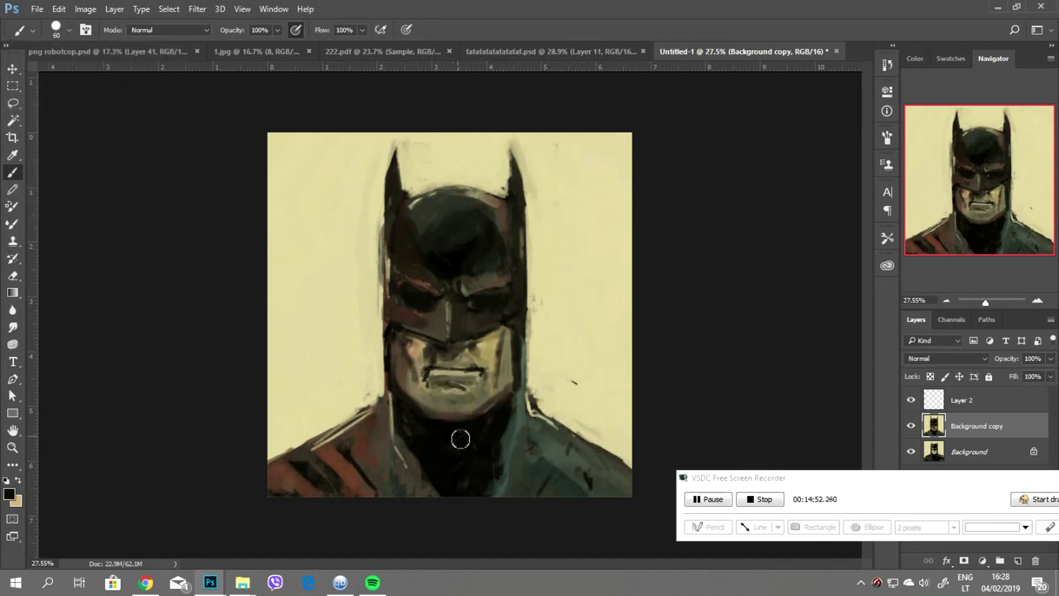
left_click(434, 389, "alt")
scroll(438, 369, "up", 3)
scroll(419, 353, "up", 1)
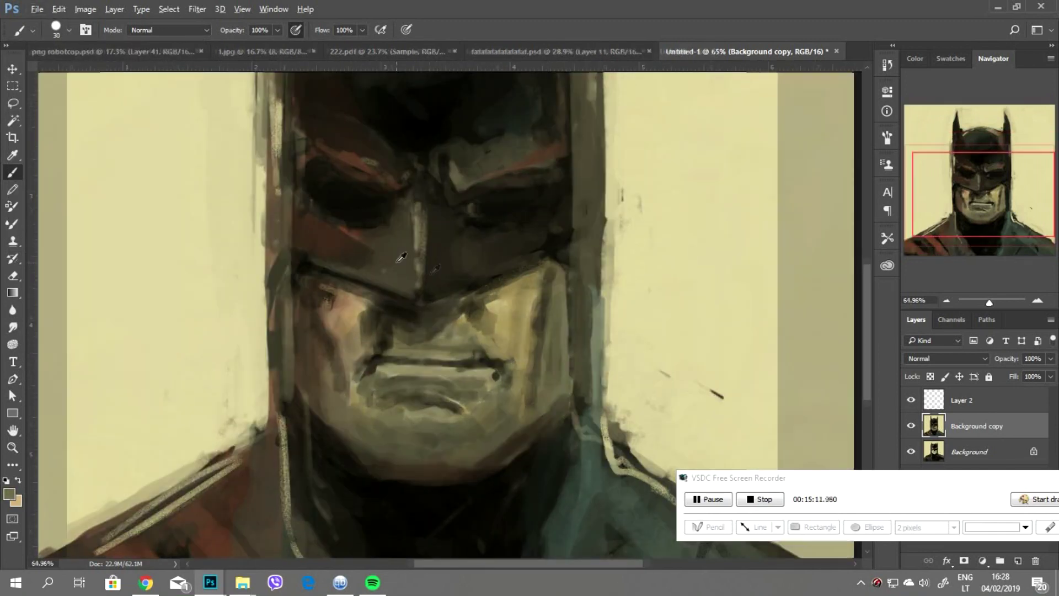
left_click(398, 342, "alt")
key("period")
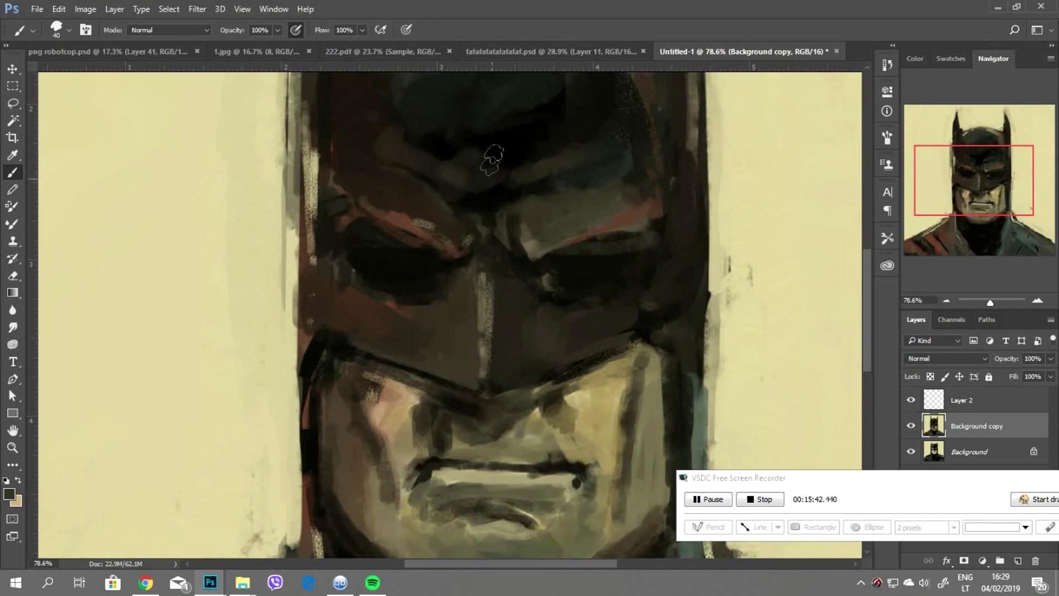
- Zoom in on the mouth, lighten the upper lip line, and paint a dark stroke above it at size 35
key("ctrl+minus")
key("ctrl+minus")
key("ctrl+minus")
left_click_drag(574, 418, 434, 343)
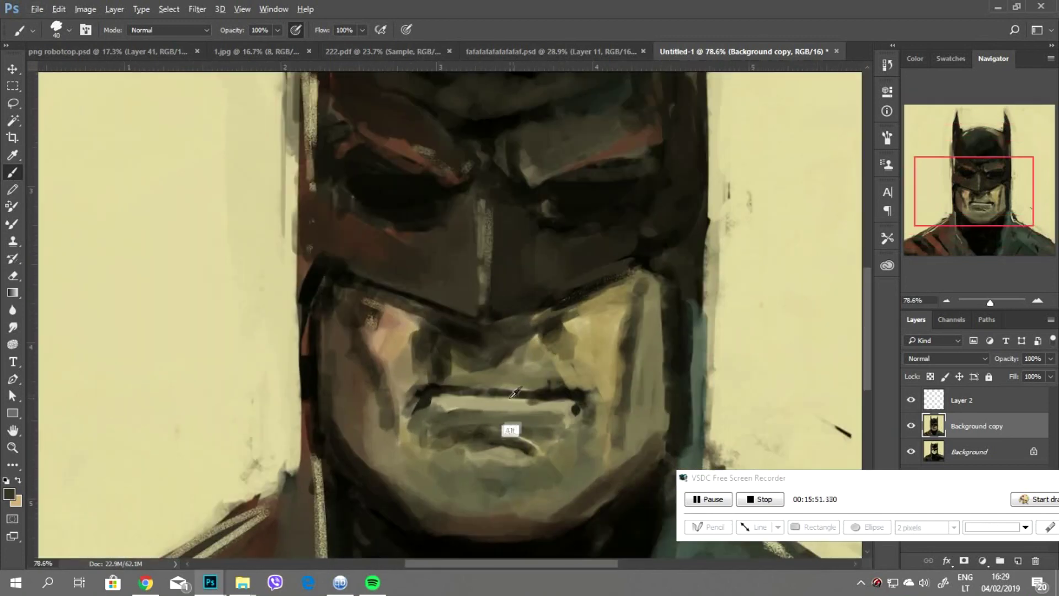
mouse_move(461, 409)
left_mouse_down()
mouse_move(444, 402)
mouse_move(557, 392)
left_mouse_up()
key("bracketright")
key("bracketright")
key("bracketright")
mouse_move(513, 310)
left_mouse_down()
mouse_move(496, 359)
mouse_move(445, 350)
mouse_move(480, 331)
mouse_move(530, 348)
mouse_move(512, 377)
left_mouse_up()
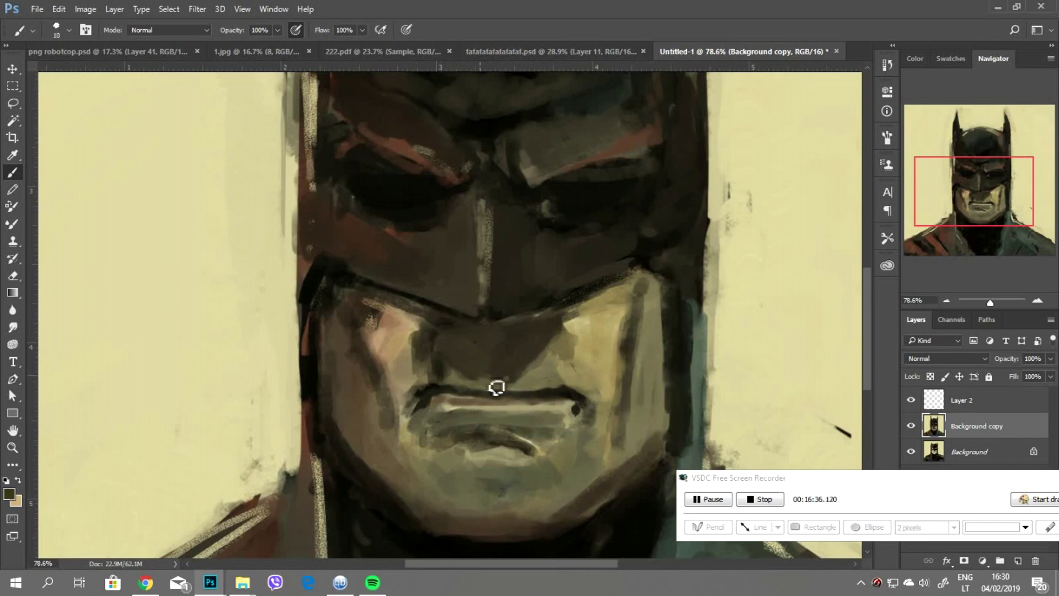
- Darken the nose bridge between the brows at brush size 20, then readjust the brush size
key("bracketright")
key("bracketright")
left_click_drag(476, 151, 473, 189)
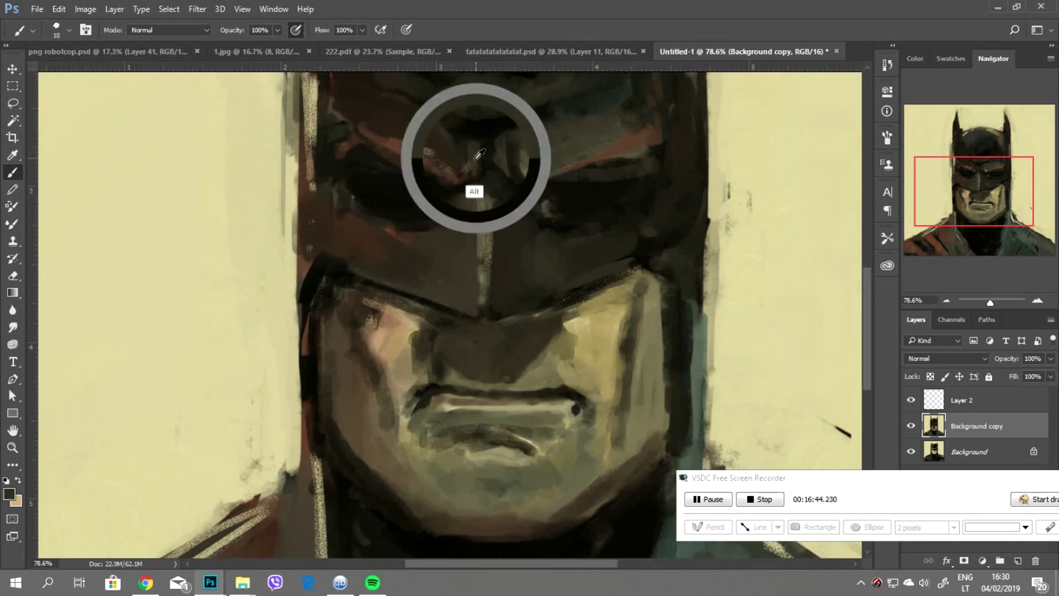
key("bracketright")
key("bracketright")
key("bracketright")
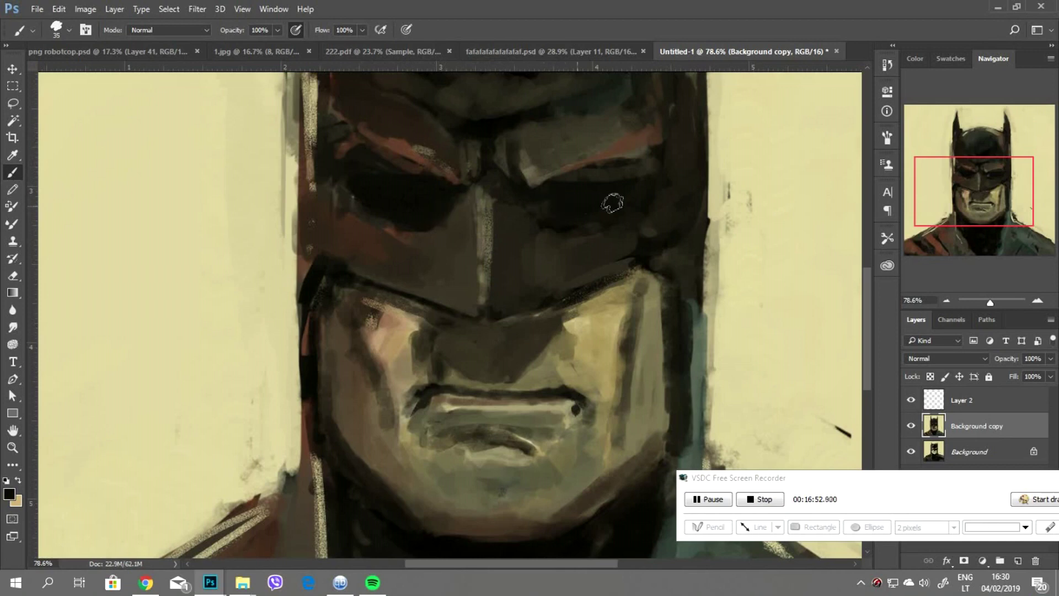
scroll(678, 444, "down", 2)
scroll(677, 445, "up", 2)
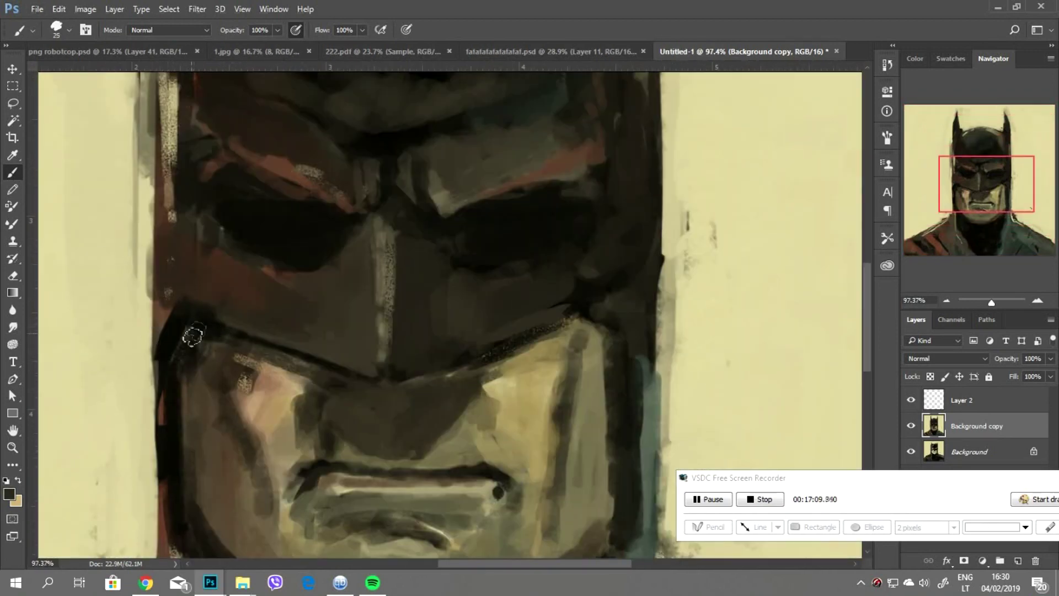
key("bracketleft")
key("bracketleft")
key("bracketleft")
scroll(625, 474, "down", 4)
key("bracketright")
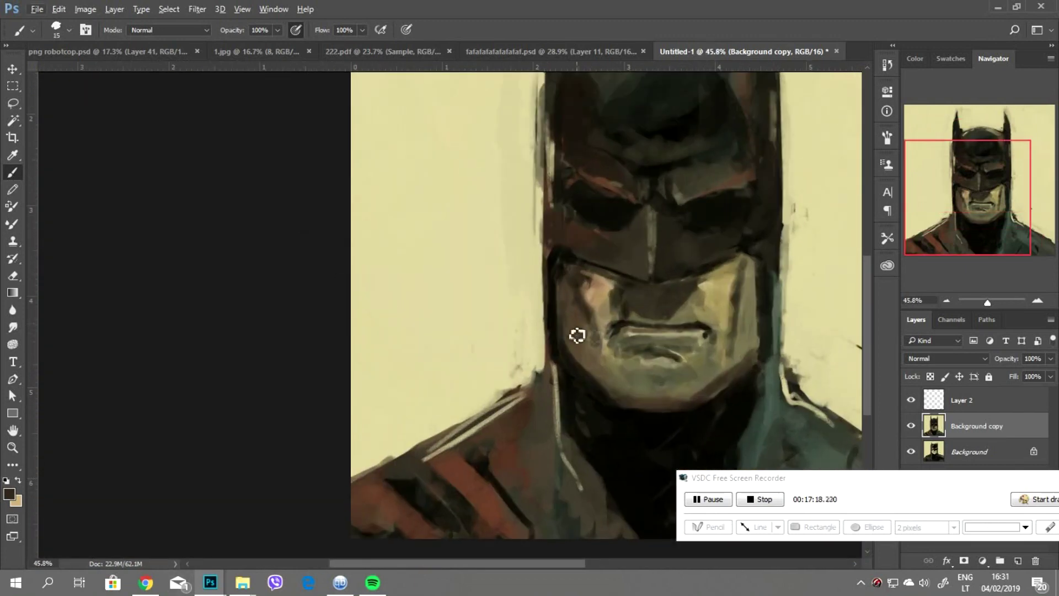
- Sample a light cream and paint a highlight down the nose bridge
scroll(606, 281, "down", 1)
scroll(519, 380, "up", 2)
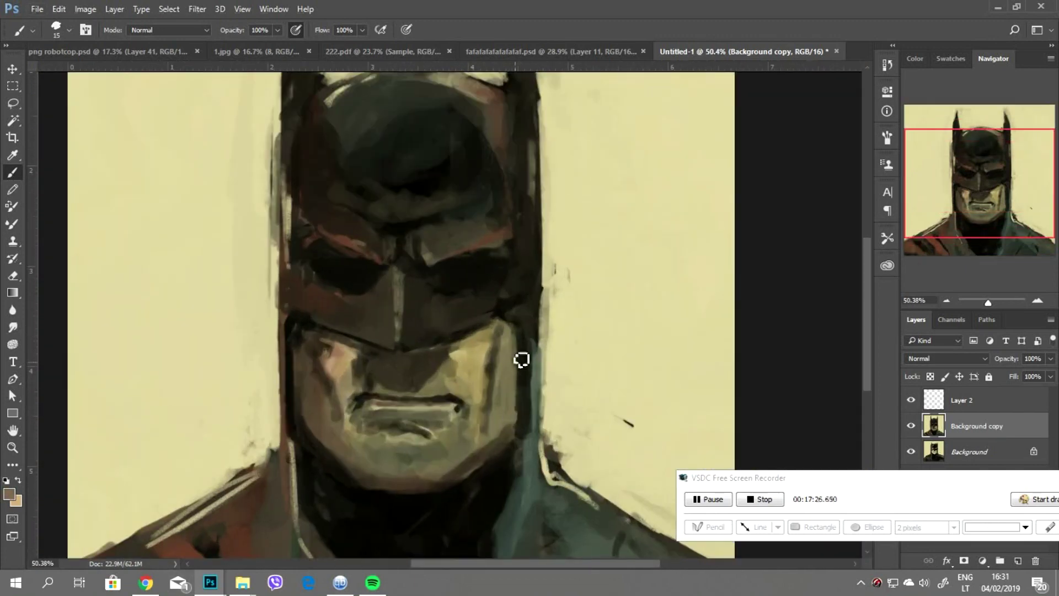
scroll(674, 218, "down", 3)
scroll(348, 371, "up", 5)
left_click(491, 298, "alt")
left_click_drag(495, 407, 497, 327)
- Sample dark brown from the mask and load the 样本画笔 2 2 brush preset at about half size
scroll(500, 302, "down", 1)
left_click(525, 329, "alt")
left_click(62, 30)
scroll(171, 205, "down", 10)
left_click(138, 228)
key("Return")
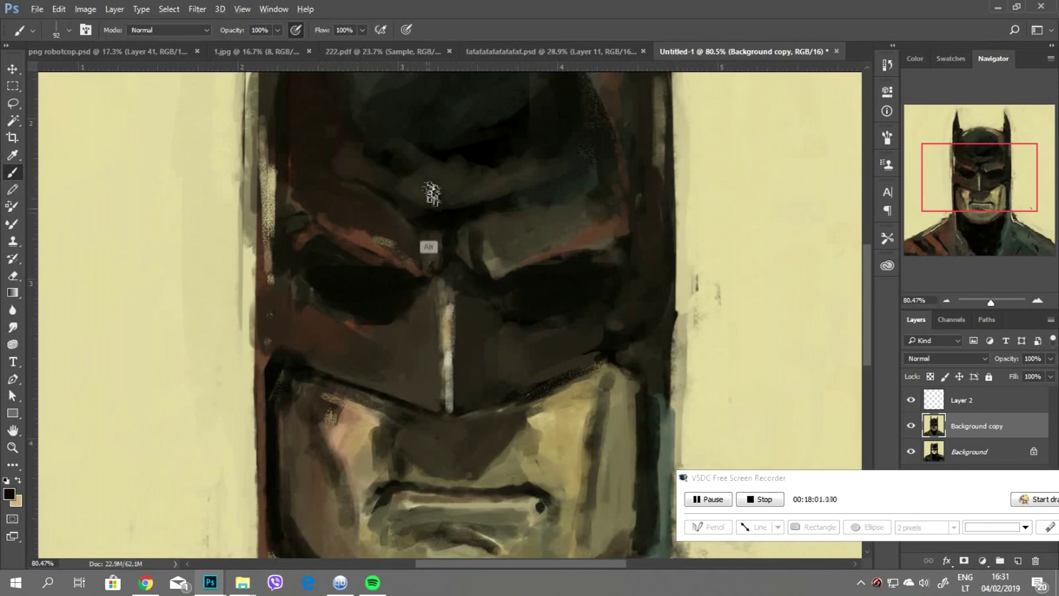
scroll(499, 238, "down", 7)
scroll(500, 239, "up", 2)
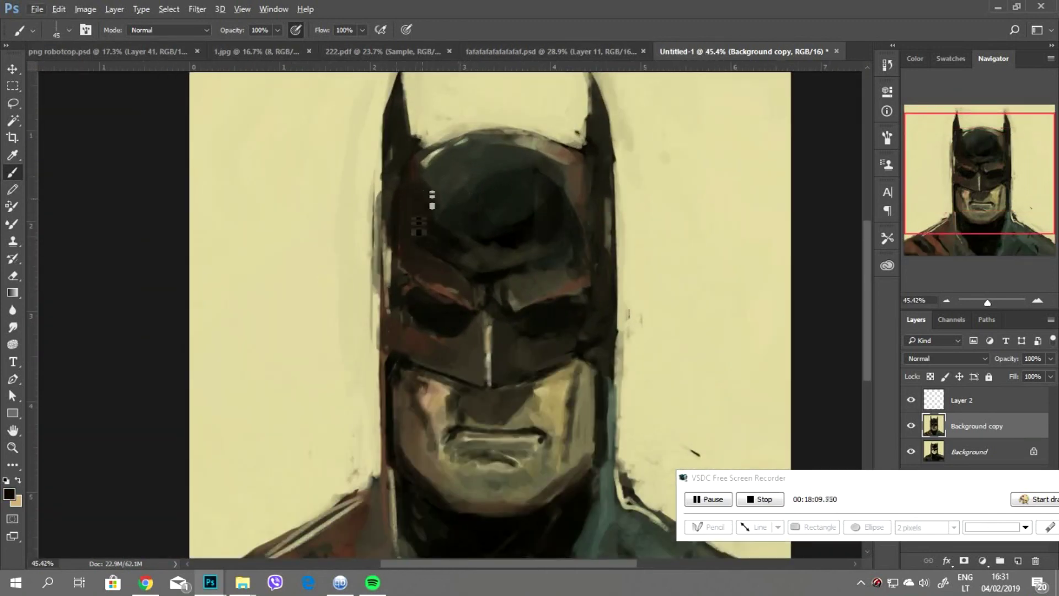
- Sample light yellow from the background and stroke it along the cowl's left and right edges
mouse_move(425, 194)
left_mouse_down()
mouse_move(404, 181)
mouse_move(373, 202)
left_mouse_up()
left_click_drag(377, 185, 369, 362)
left_click_drag(623, 160, 624, 251)
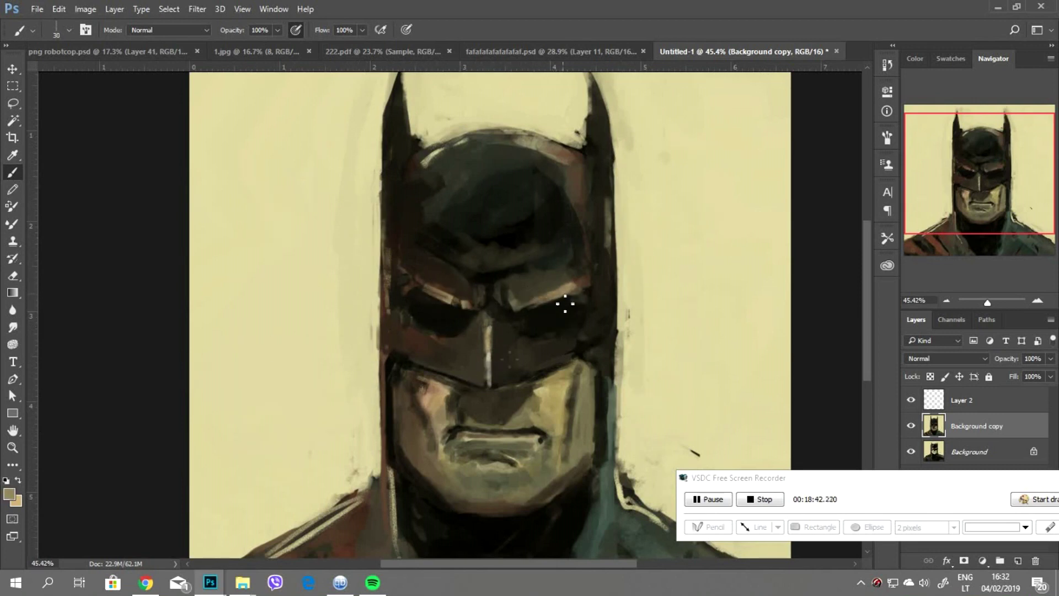
- Sample a slightly darker colour near the chin and reduce the brush size twice
left_click(532, 485, "alt")
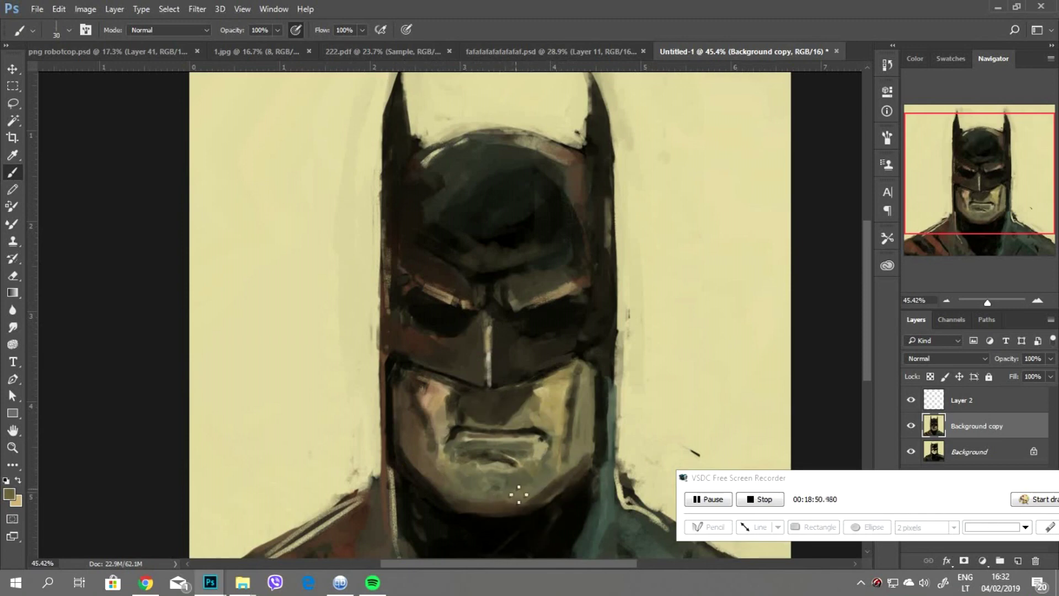
scroll(543, 503, "down", 3)
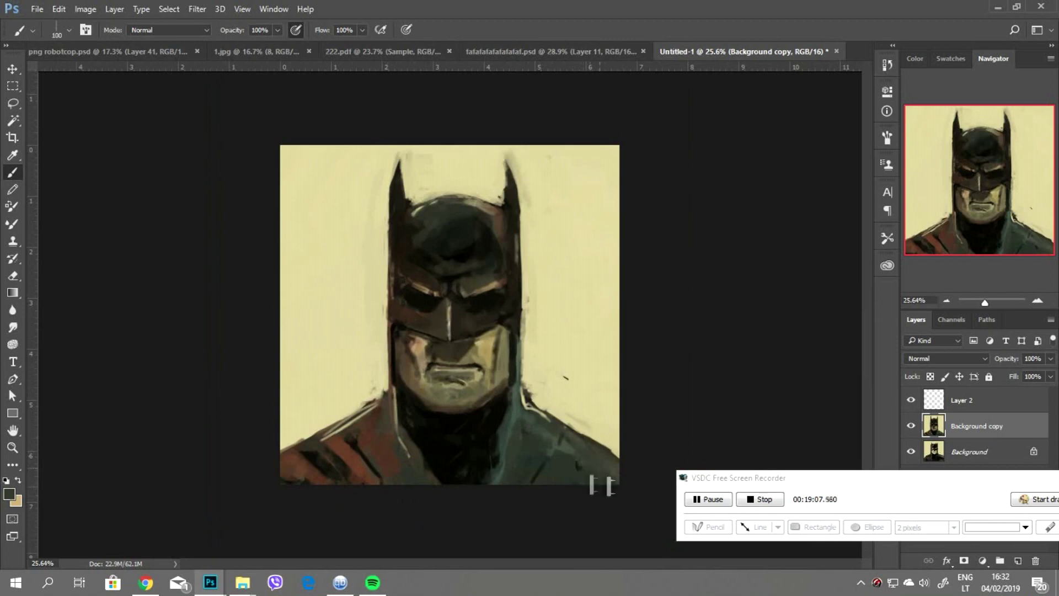
key("bracketleft")
key("bracketleft")
key("bracketleft")
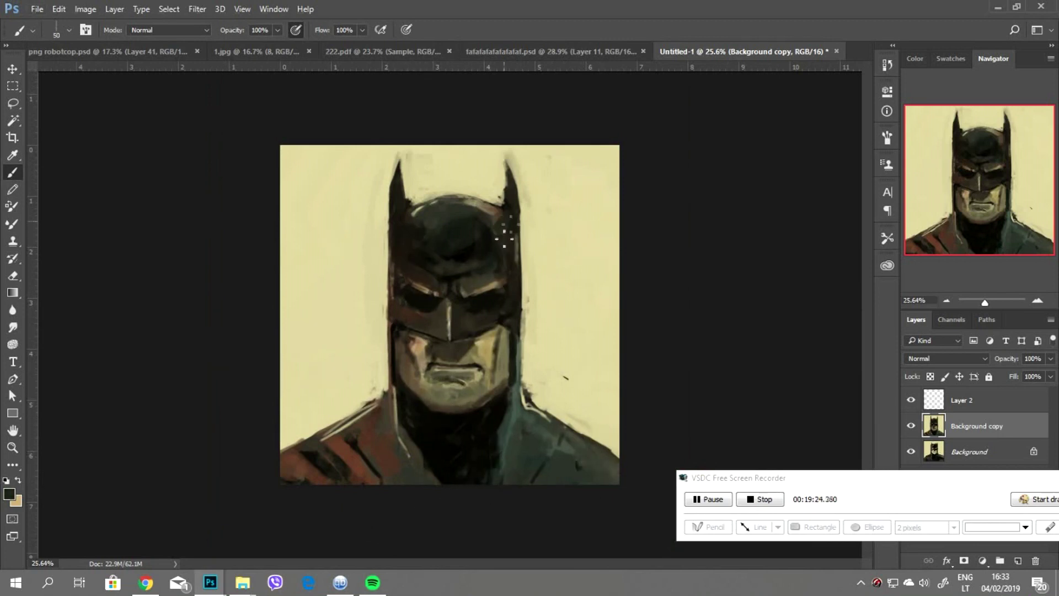
key("bracketleft")
left_click(69, 30)
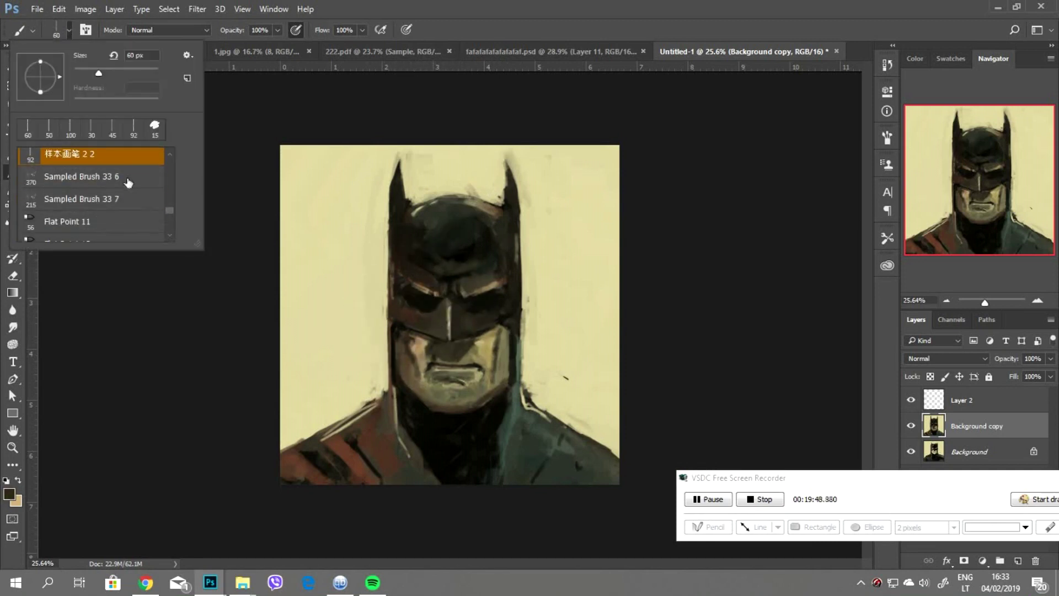
- Load the 370 px sampled brush and paint a dark stroke down the left cheek
double_click(94, 149)
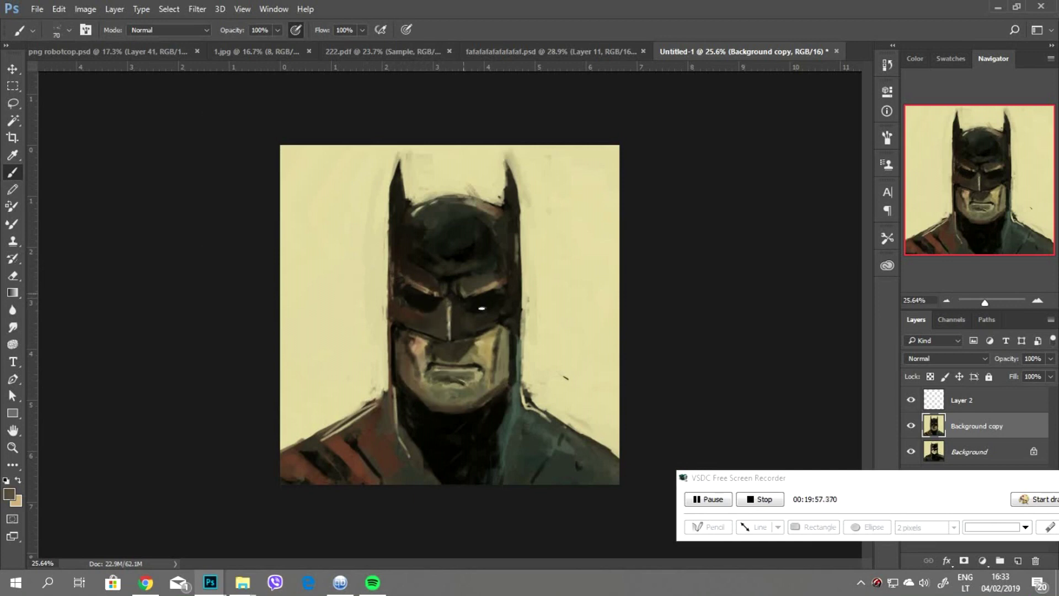
left_click(462, 382, "alt")
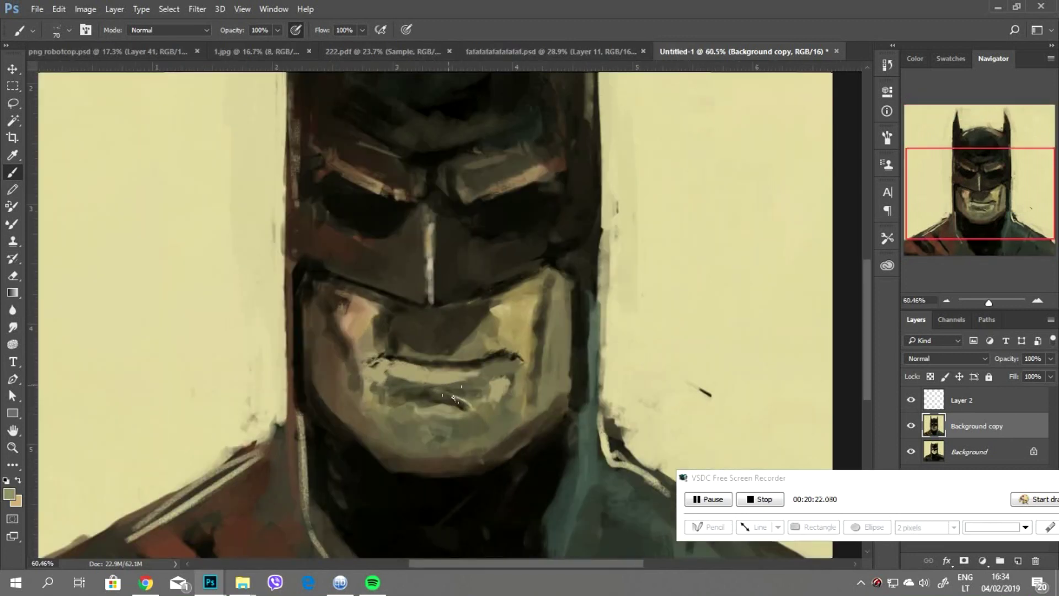
scroll(453, 367, "up", 3)
left_click(405, 395, "alt")
left_click(311, 268, "alt")
left_click_drag(339, 328, 355, 409)
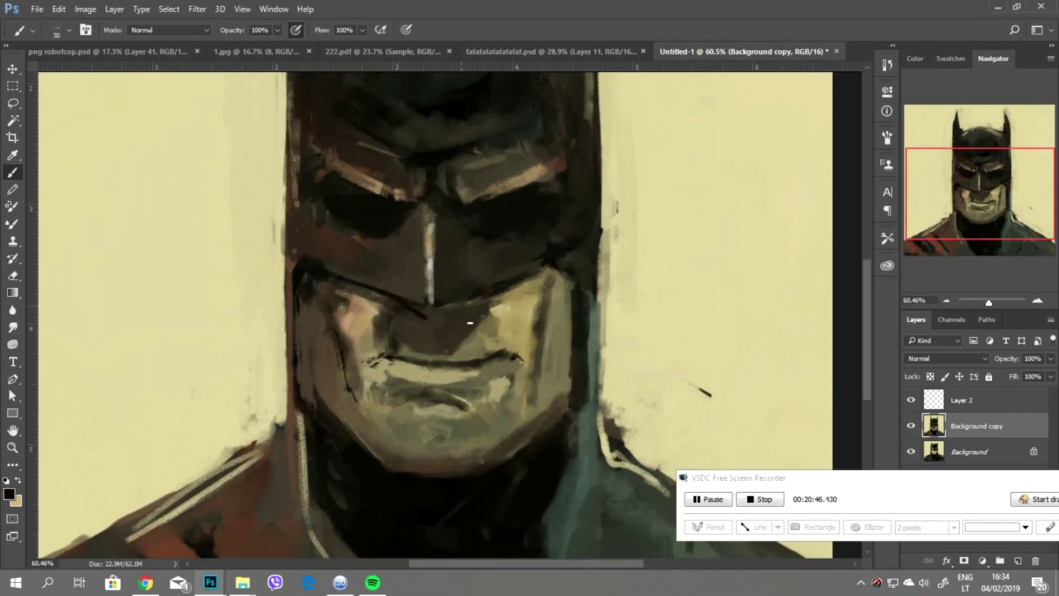
- Deepen the shadow along the left cheek edge with more dark strokes
scroll(444, 319, "down", 2)
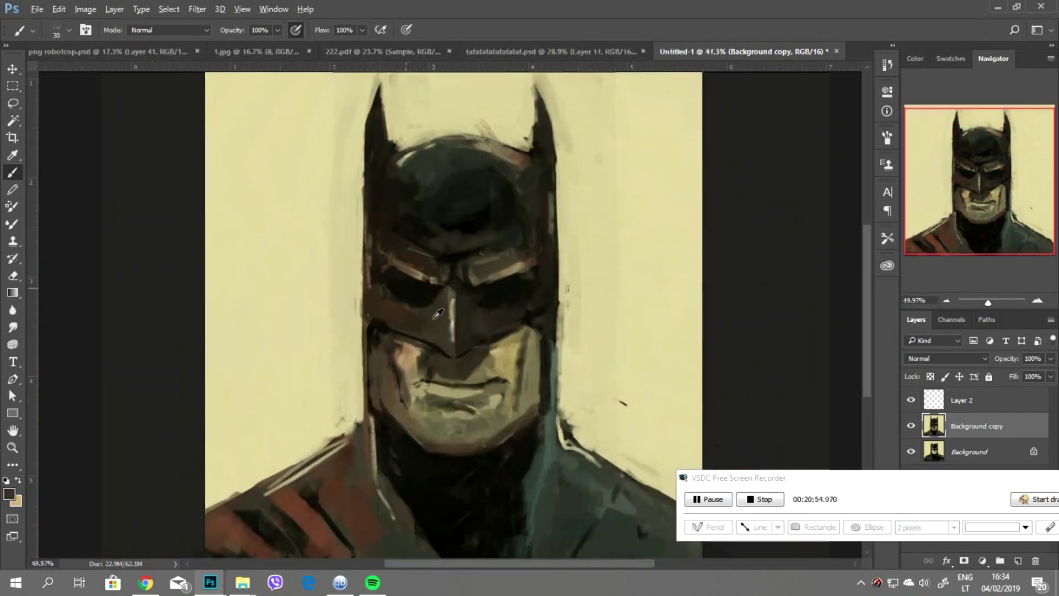
scroll(404, 407, "up", 3)
left_click_drag(311, 376, 317, 506)
left_click_drag(301, 330, 307, 485)
scroll(359, 414, "down", 2)
scroll(426, 342, "up", 2)
scroll(426, 342, "up", 2)
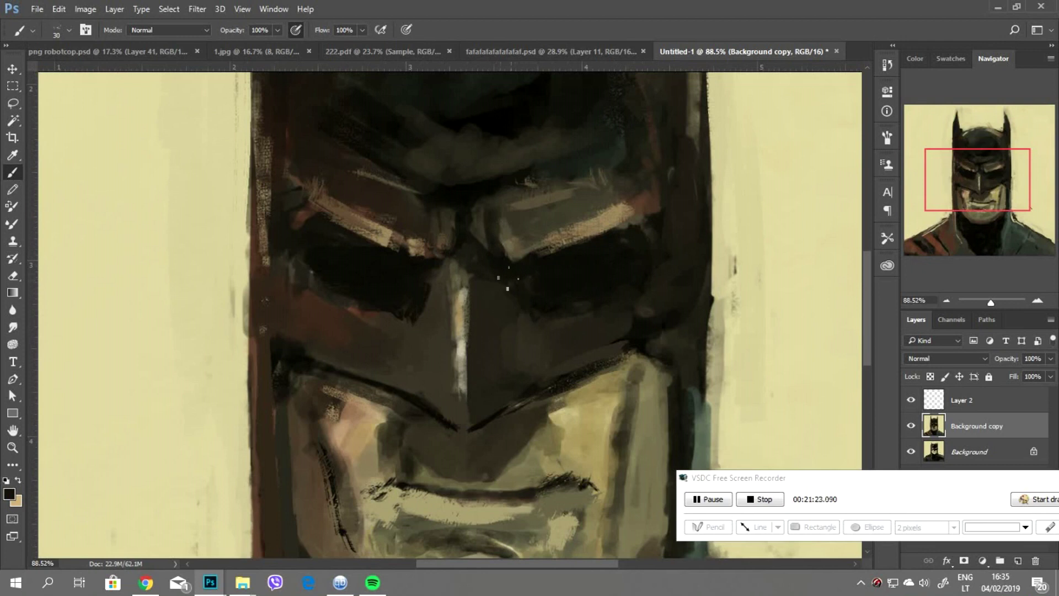
- Choose the 298 px Sampled Brush 10 11 preset from the brush preset list
left_click(69, 30)
scroll(173, 183, "down", 2)
scroll(172, 188, "down", 3)
scroll(171, 196, "down", 3)
scroll(171, 196, "down", 3)
scroll(171, 186, "down", 3)
mouse_move(170, 183)
left_mouse_down()
mouse_move(167, 169)
mouse_move(166, 233)
mouse_move(166, 188)
left_mouse_up()
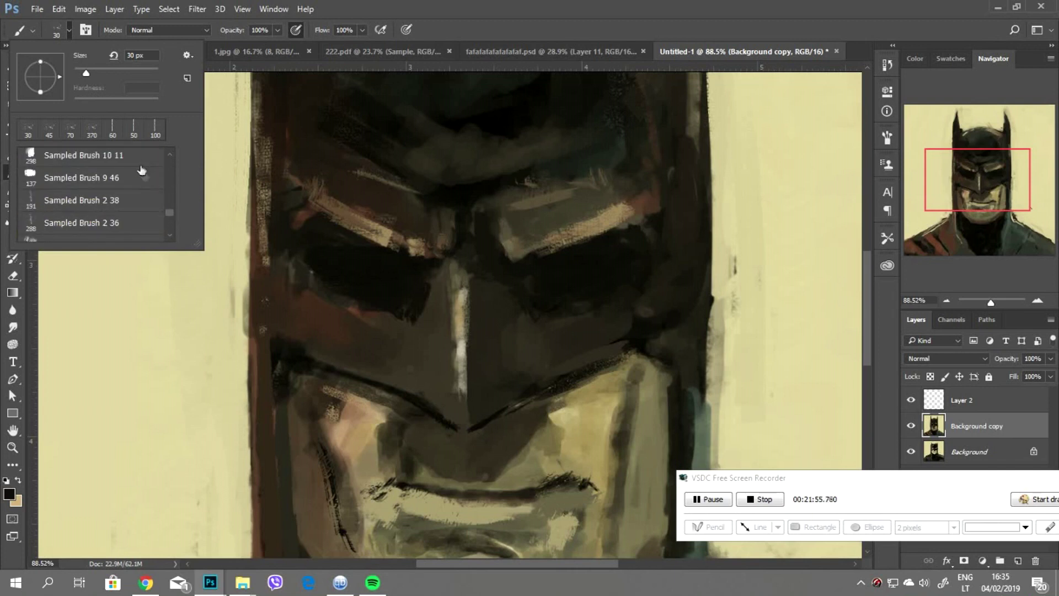
double_click(83, 199)
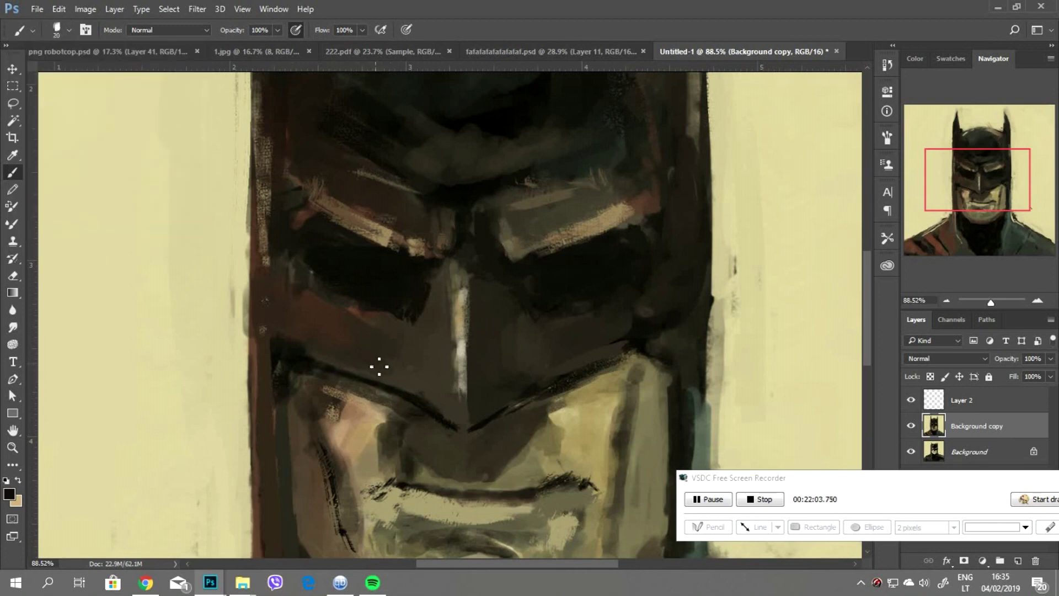
- Try a smaller sampled preset, settle on Rough Round Bristle, and fit the painting to the window
left_click(69, 29)
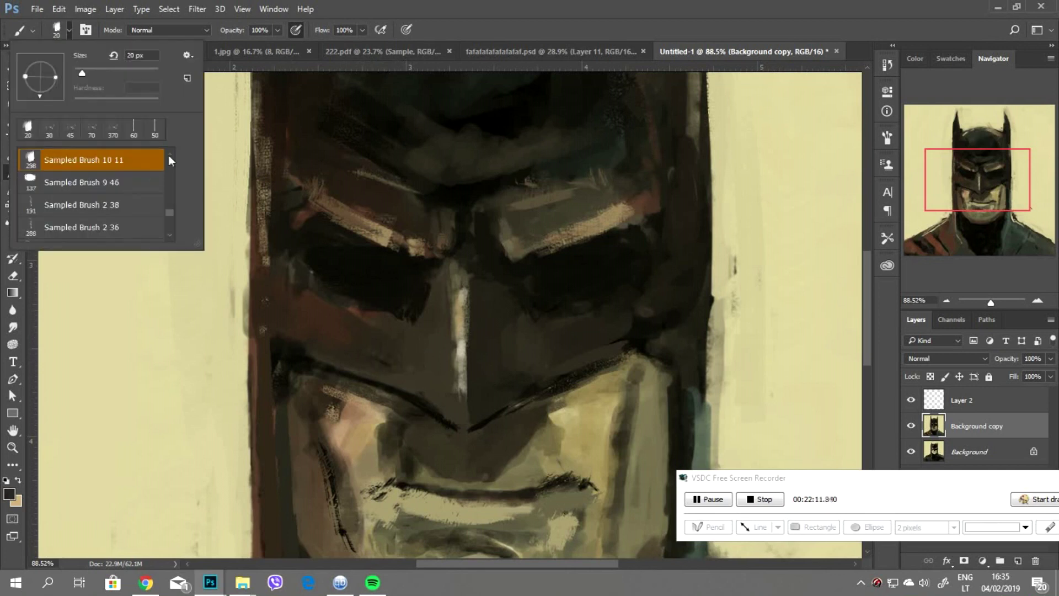
left_click_drag(171, 154, 162, 233)
double_click(130, 212)
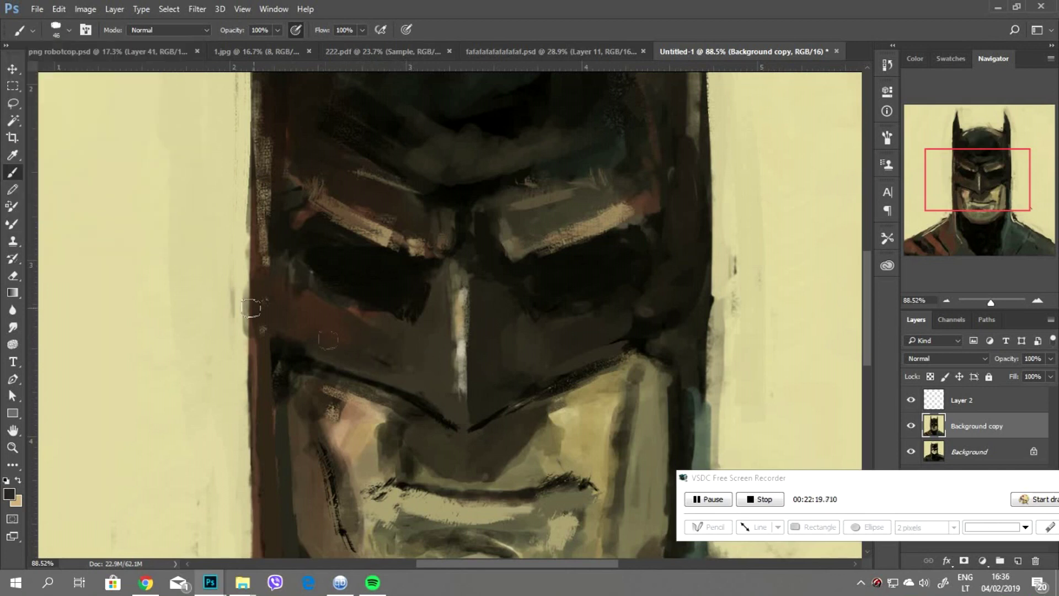
left_click(69, 30)
left_click_drag(168, 191, 169, 208)
double_click(83, 173)
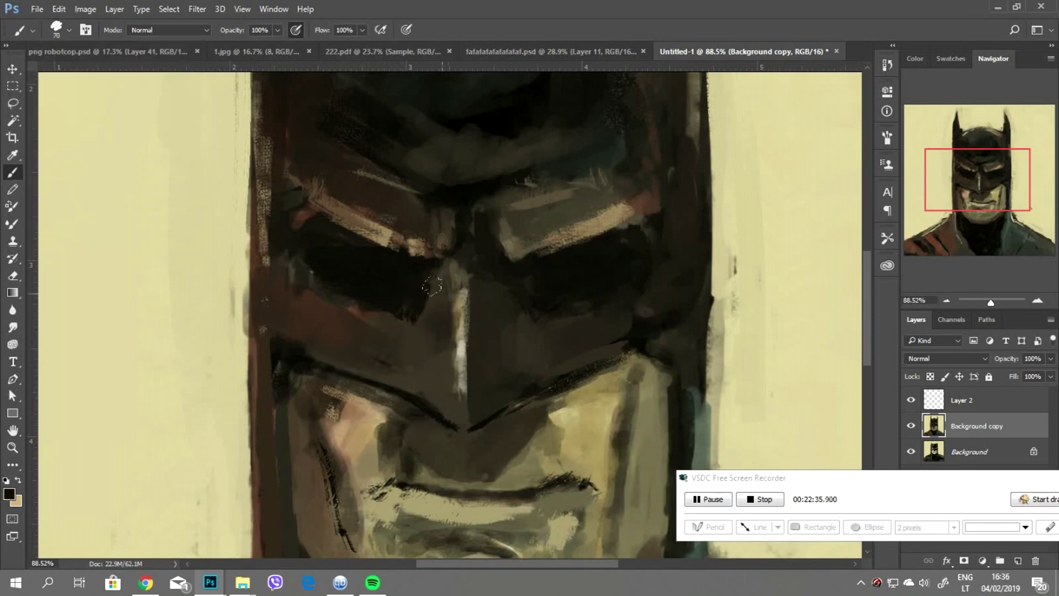
key("ctrl+0")
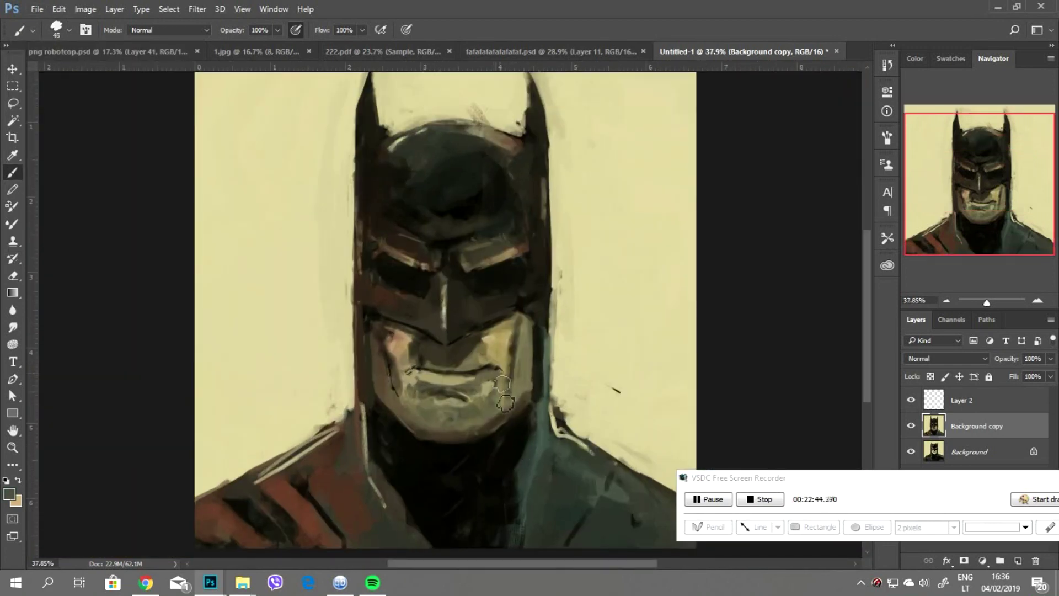
- Darken the eyebrow, the light neck strokes and a small area beside the mouth with sampled dark tones
left_click(441, 380, "alt")
key("bracketleft")
left_click(417, 373, "alt")
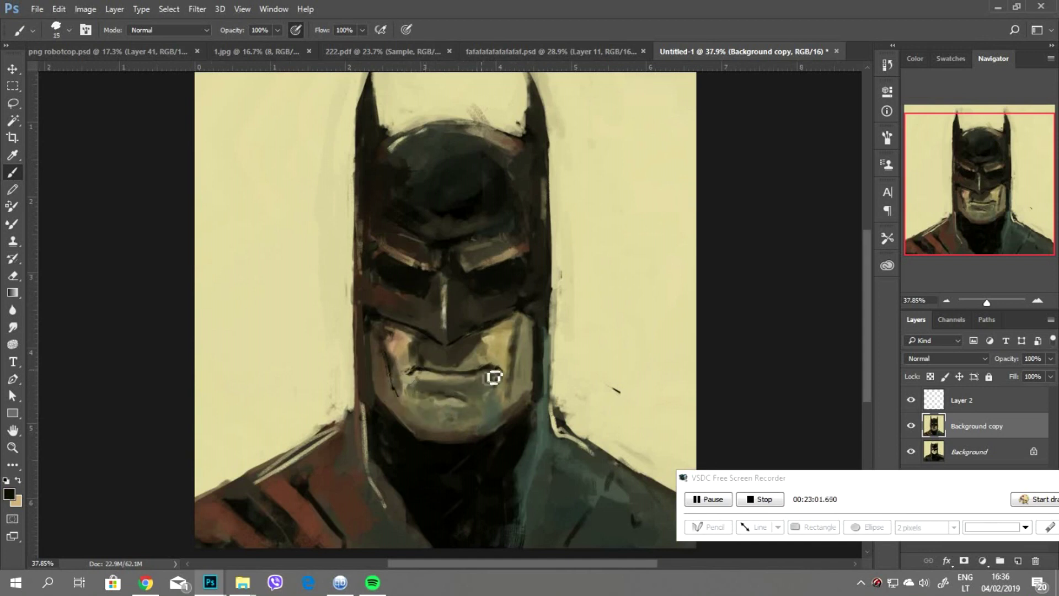
left_click(409, 422, "alt")
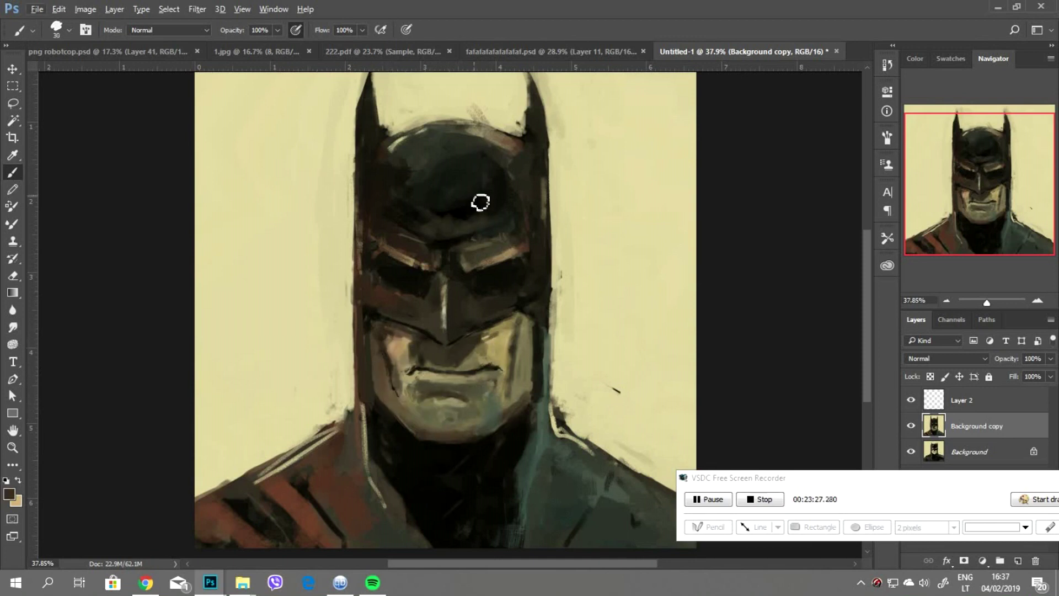
key("bracketright")
key("bracketright")
left_click_drag(501, 243, 473, 256)
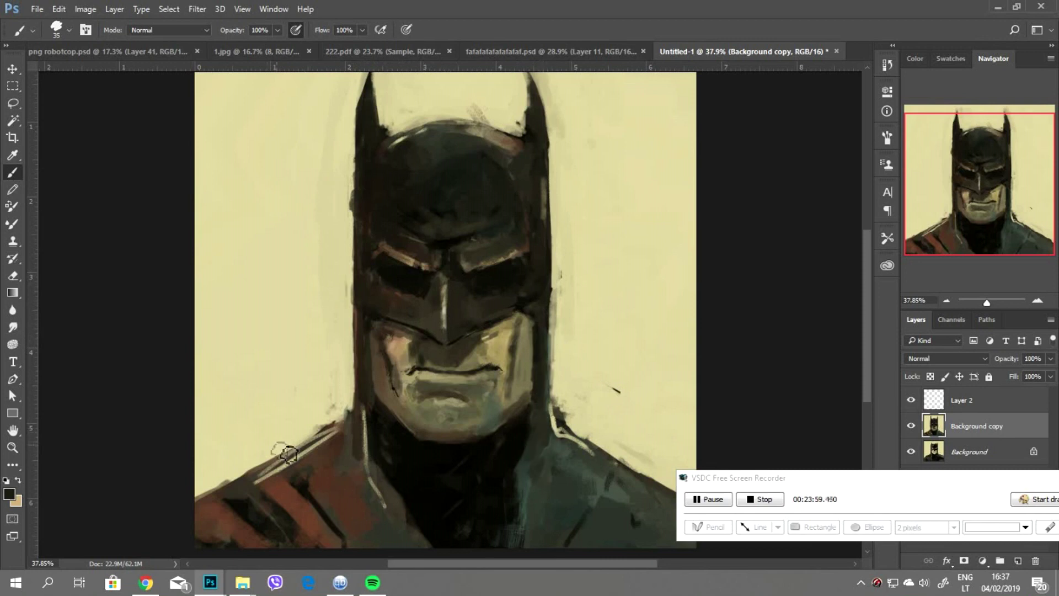
left_click_drag(358, 477, 430, 530)
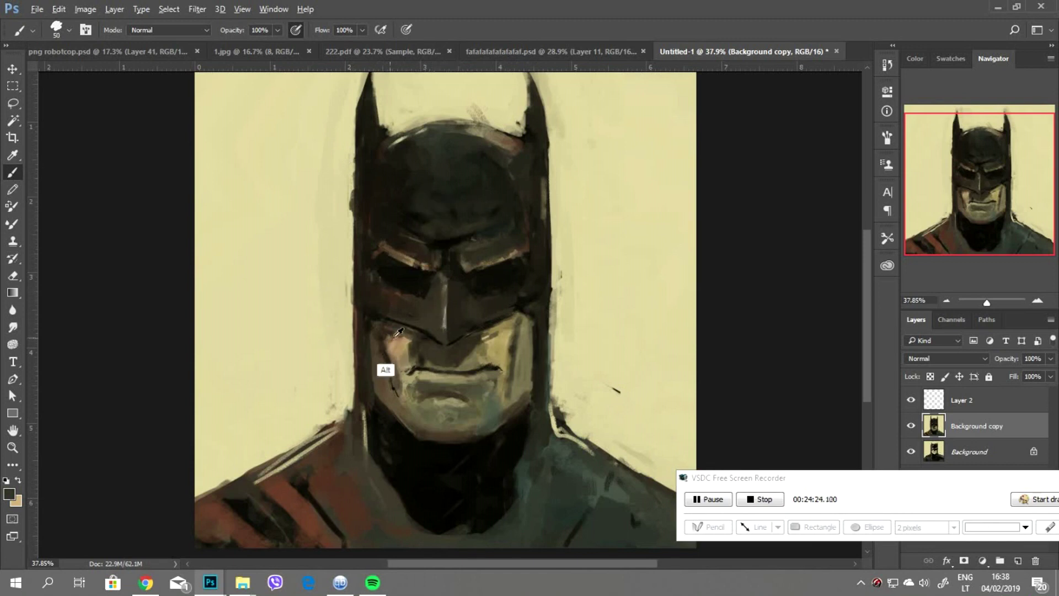
left_click(409, 349, "alt")
left_click_drag(468, 384, 473, 359)
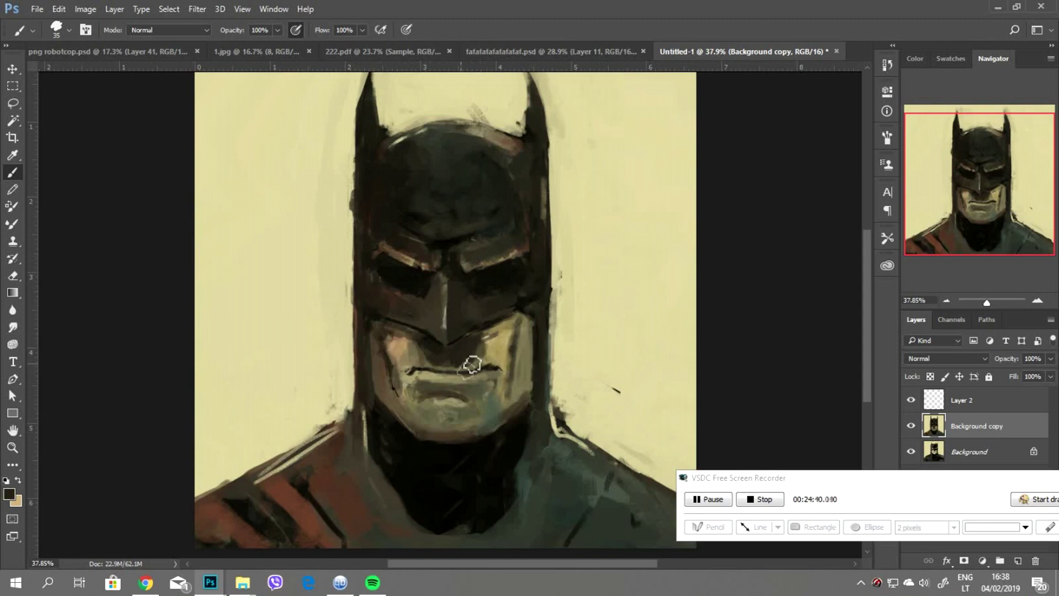
- Paint a lighter brown patch across the cowl top using a colour sampled from the left brow
left_click(378, 236, "alt")
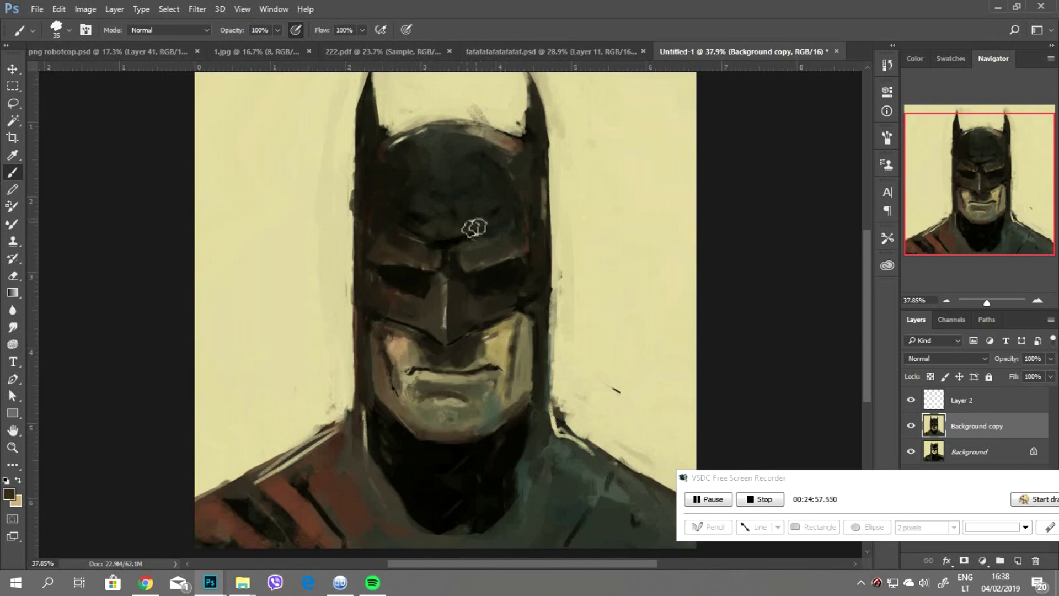
mouse_move(433, 177)
left_mouse_down()
mouse_move(452, 188)
mouse_move(473, 177)
left_mouse_up()
left_click(354, 492, "alt")
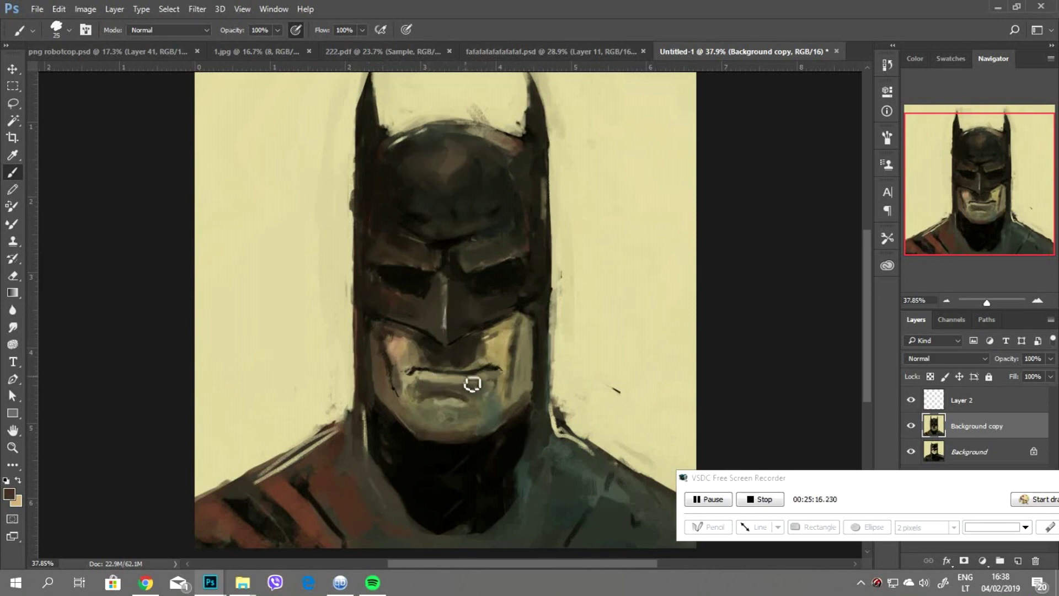
left_click(474, 373, "alt")
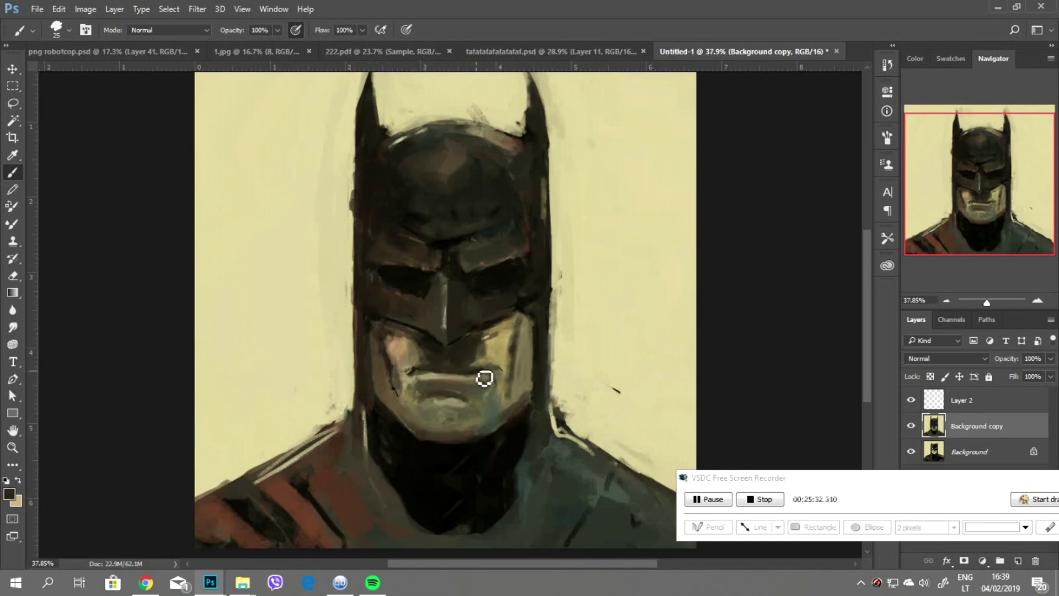
scroll(533, 359, "down", 3)
scroll(493, 276, "up", 2)
- Flip the painting horizontally and brush background cream along the cowl's left edge
left_click(59, 9)
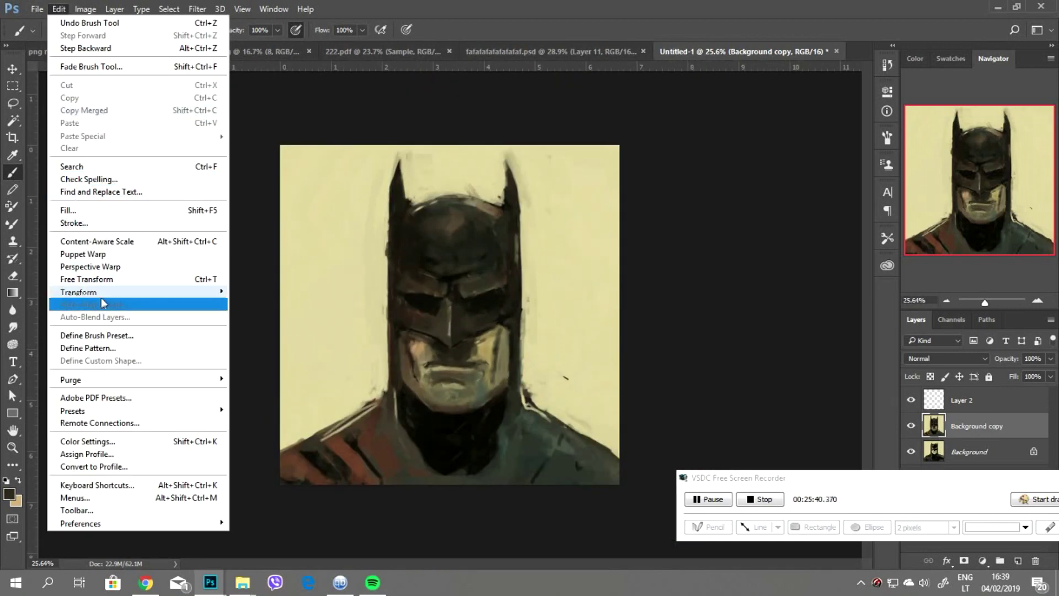
left_click(314, 437)
scroll(365, 439, "up", 2)
left_click(359, 393, "alt")
left_click_drag(359, 420, 351, 264)
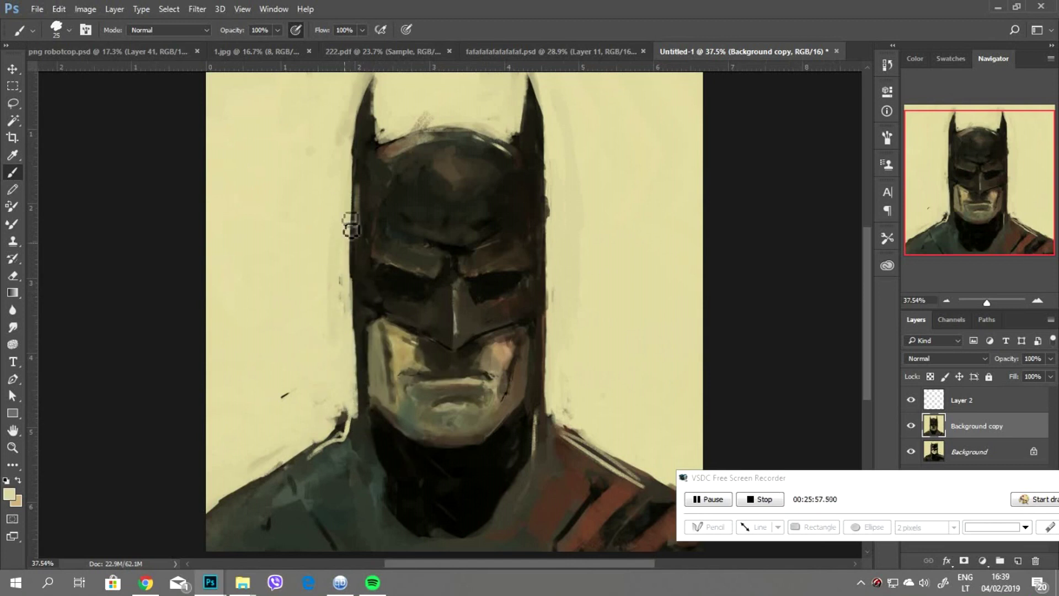
left_click(432, 352, "alt")
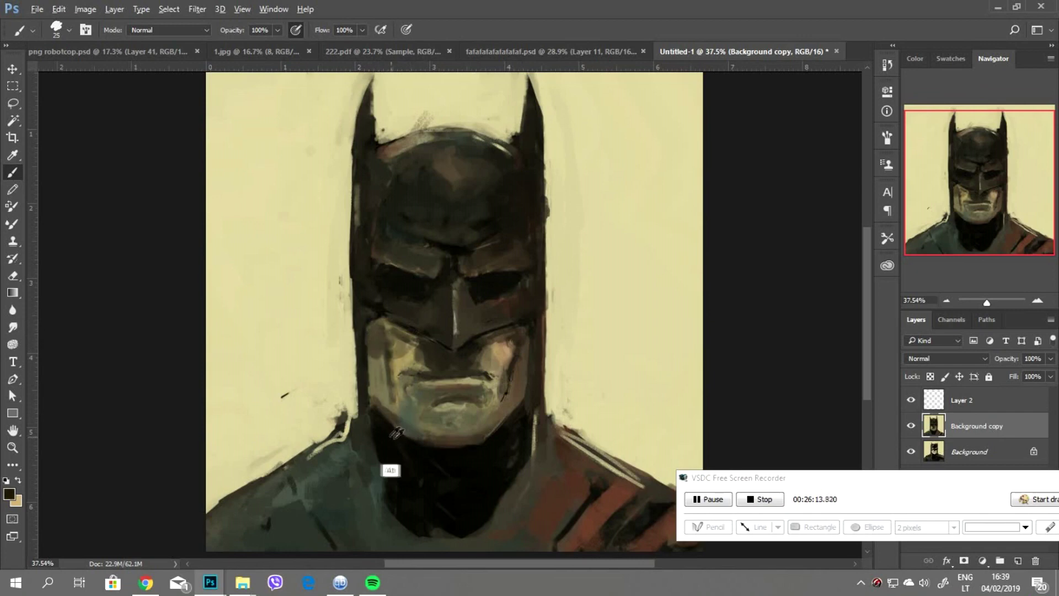
- Paint a dark stroke along the face's left edge, then sample a dark tone from the nose bridge
left_click_drag(362, 427, 354, 337)
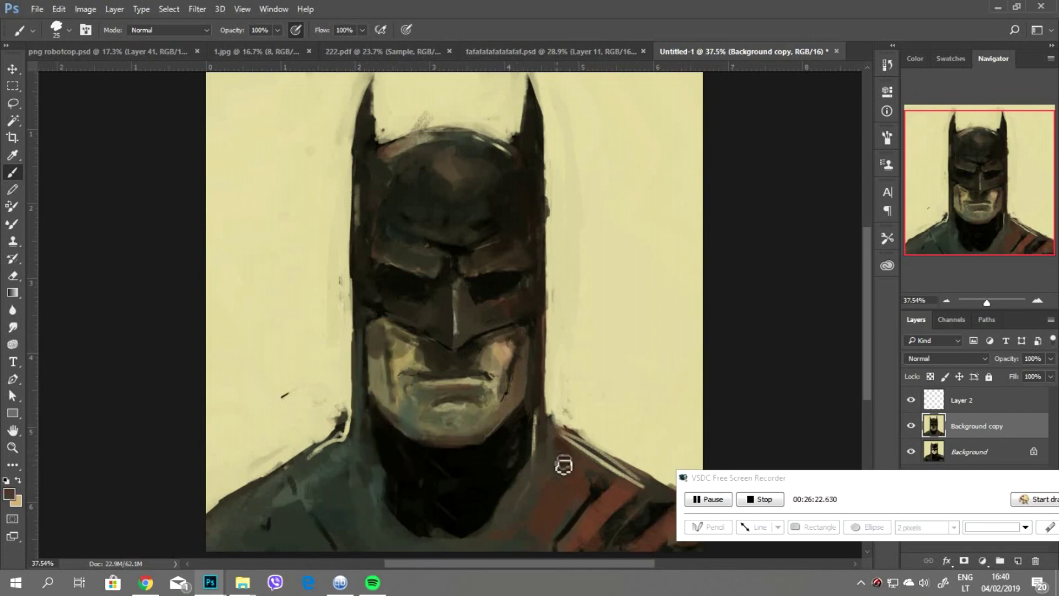
scroll(563, 456, "down", 2)
scroll(442, 402, "up", 3)
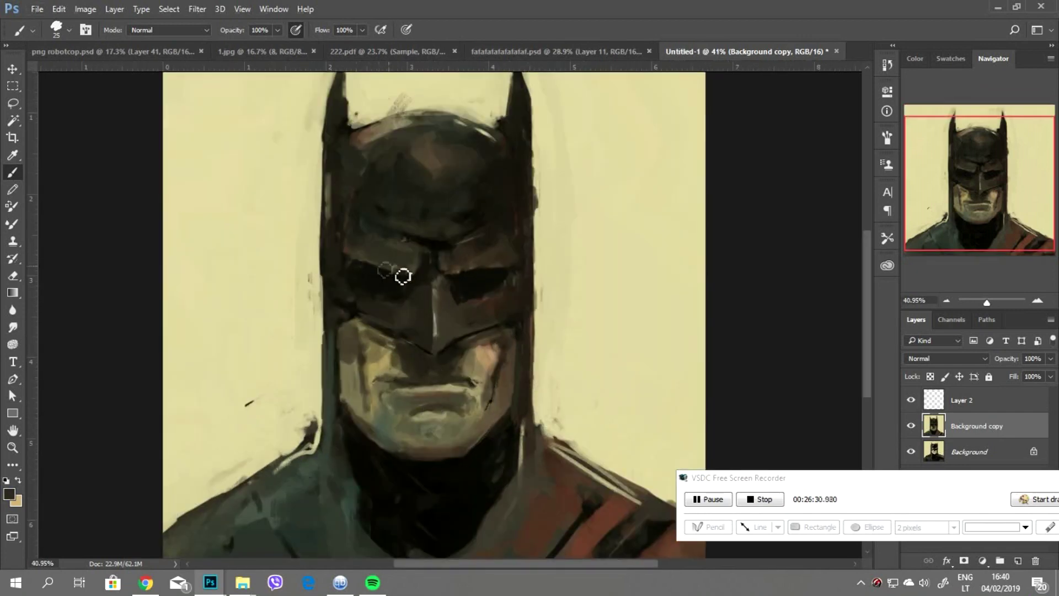
left_click(448, 281, "alt")
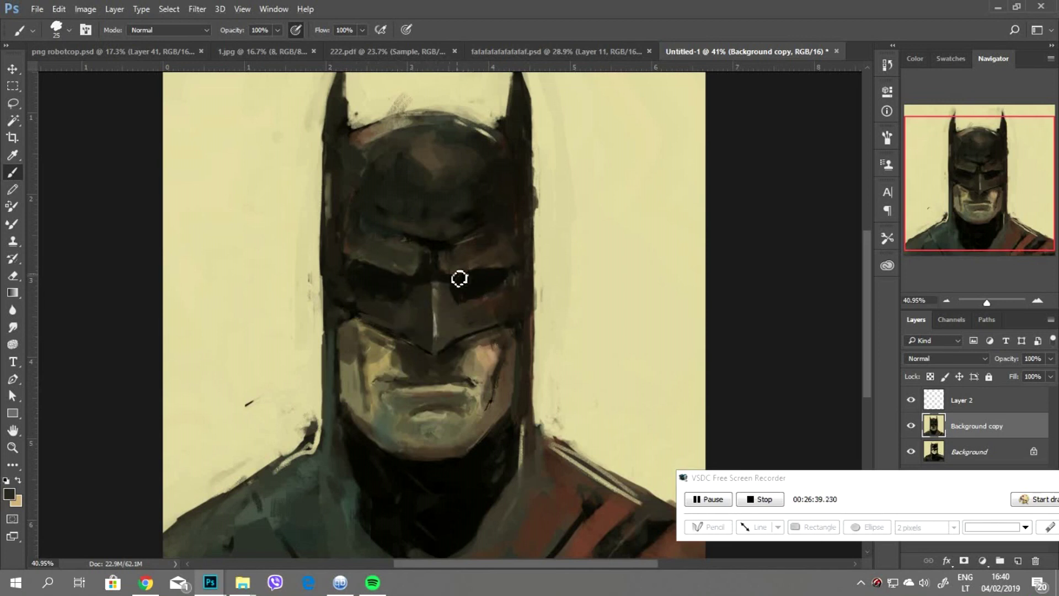
key("alt")
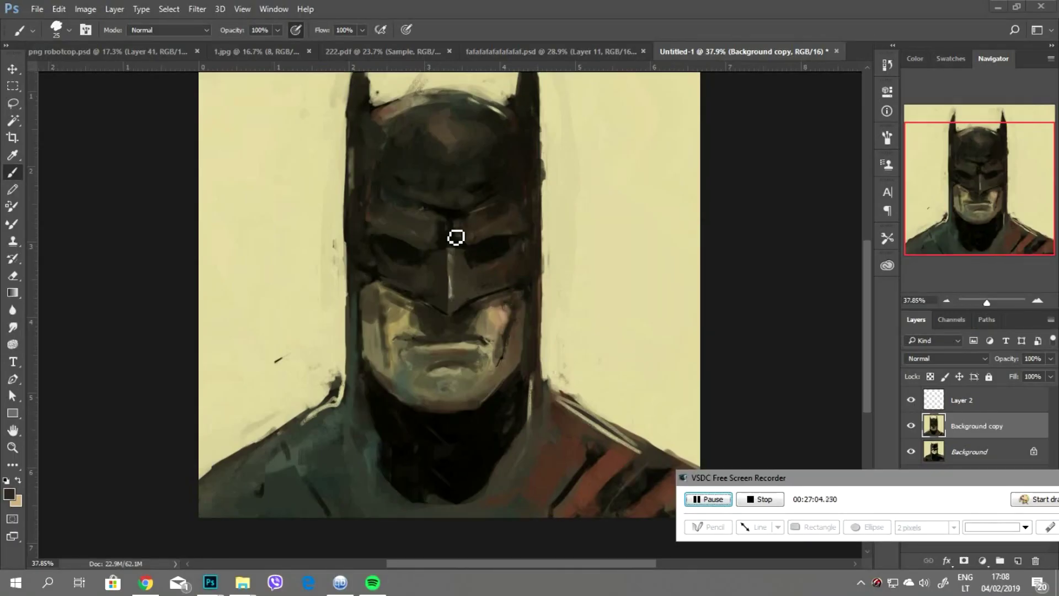
- Paint over the light neck line and dab dark paint on the neckline with a size 45 brush
left_click(409, 319)
left_click(403, 323, "alt")
left_click(502, 339, "alt")
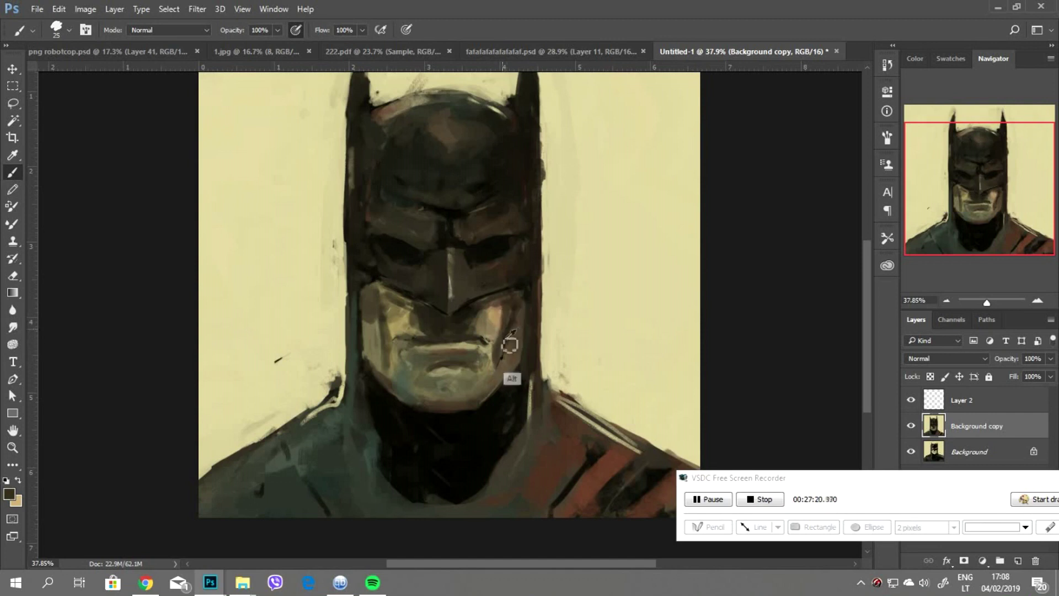
left_click(497, 371, "alt")
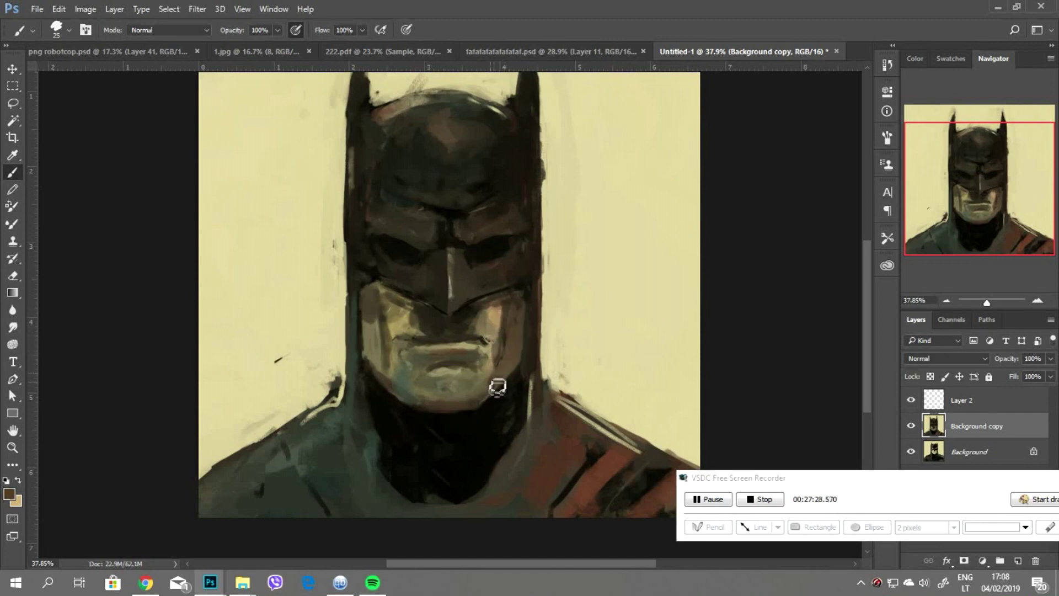
left_click(508, 426, "alt")
left_click_drag(534, 426, 537, 395)
key("bracketright")
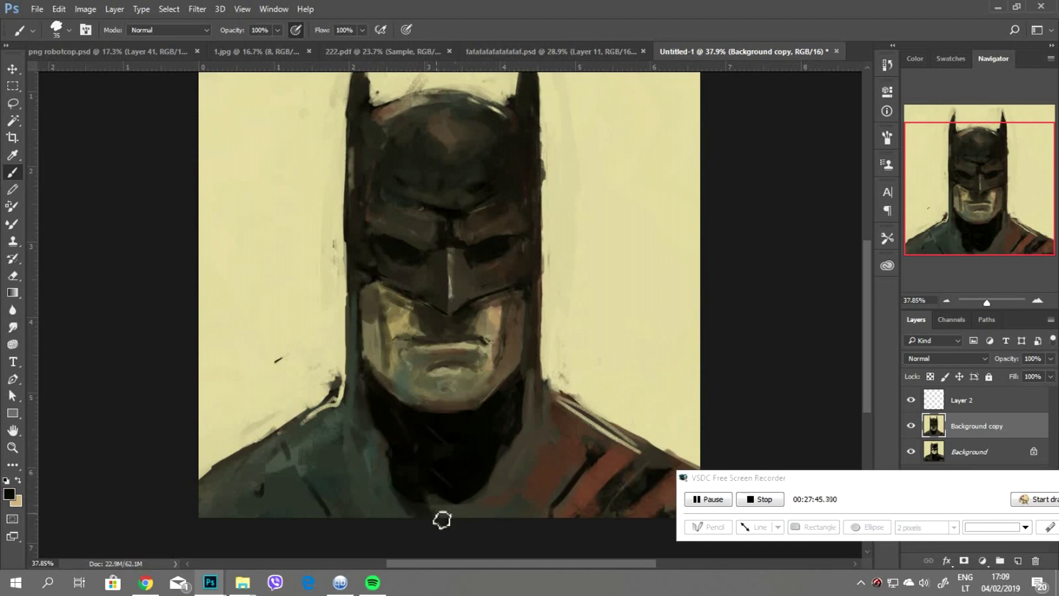
key("bracketright")
left_click(491, 496)
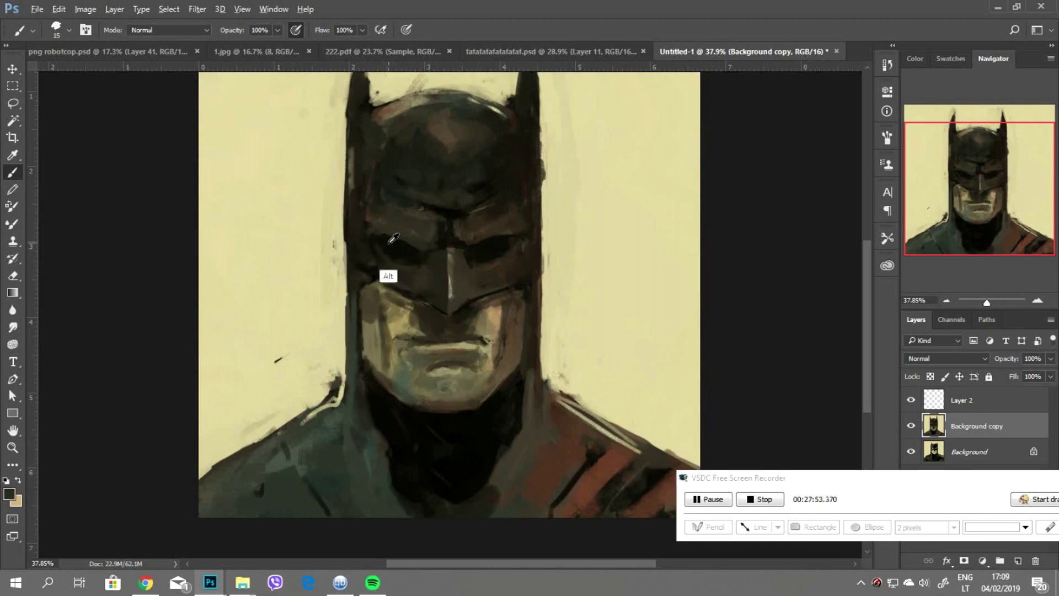
- Sample beside the right eye, discard an accidental guide, and darken the left cheek at size 30
key("alt")
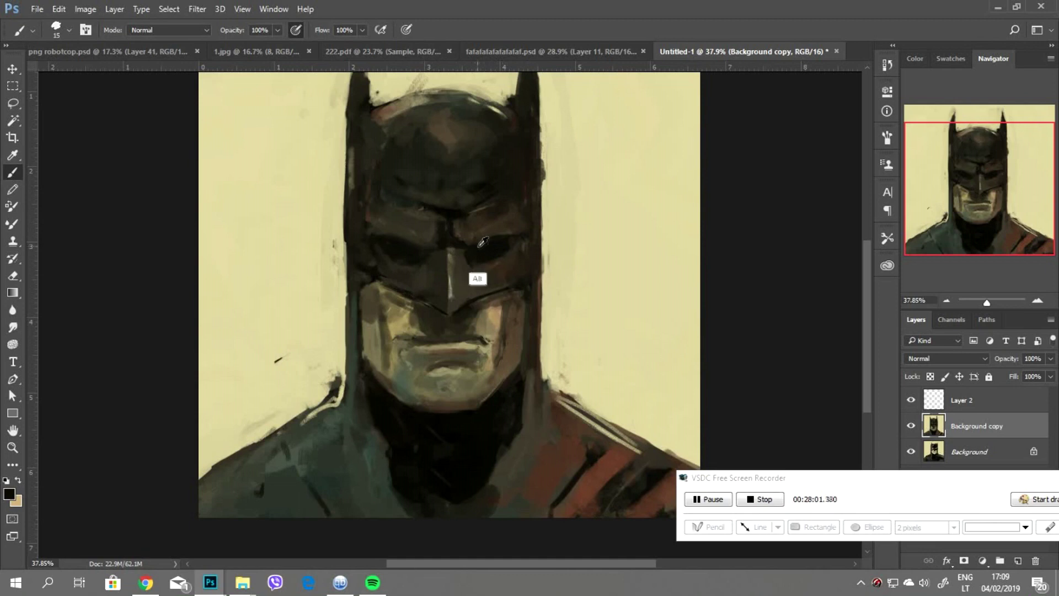
left_click(494, 254, "alt")
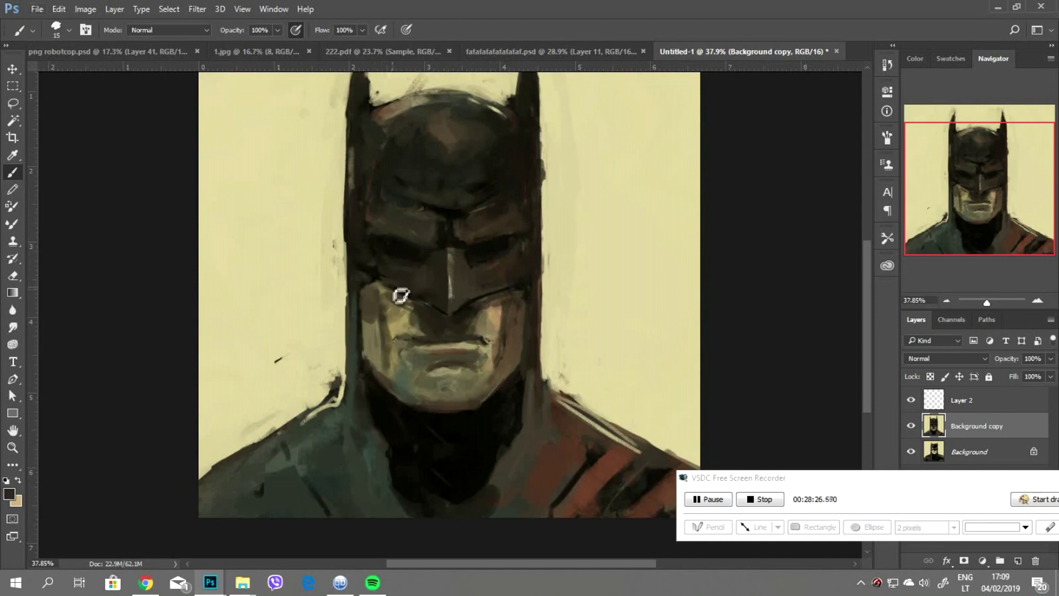
left_click_drag(505, 67, 511, 285)
key("Escape")
key("bracketright")
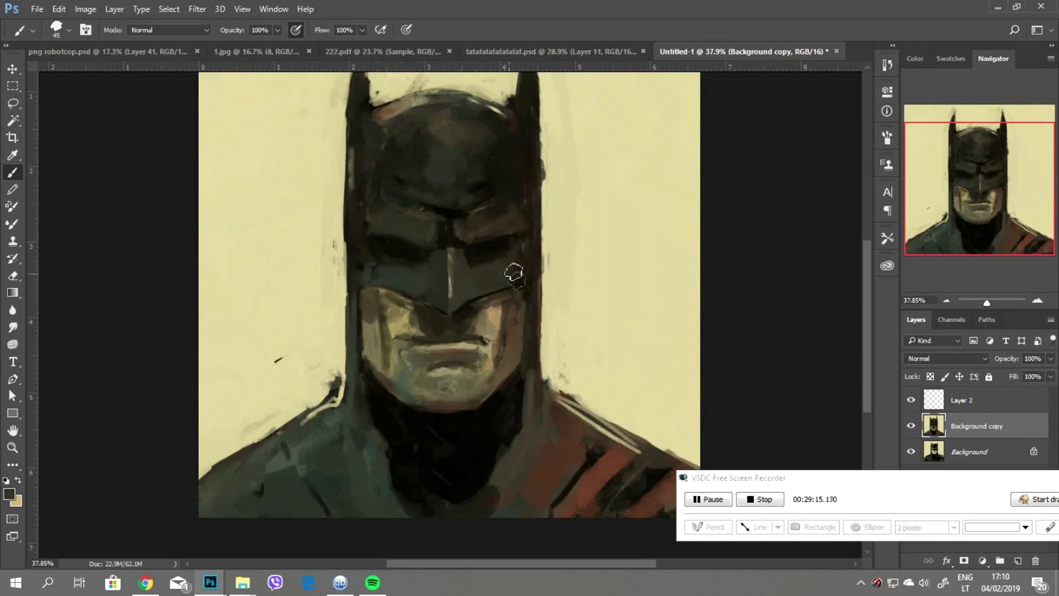
left_click_drag(390, 345, 389, 359)
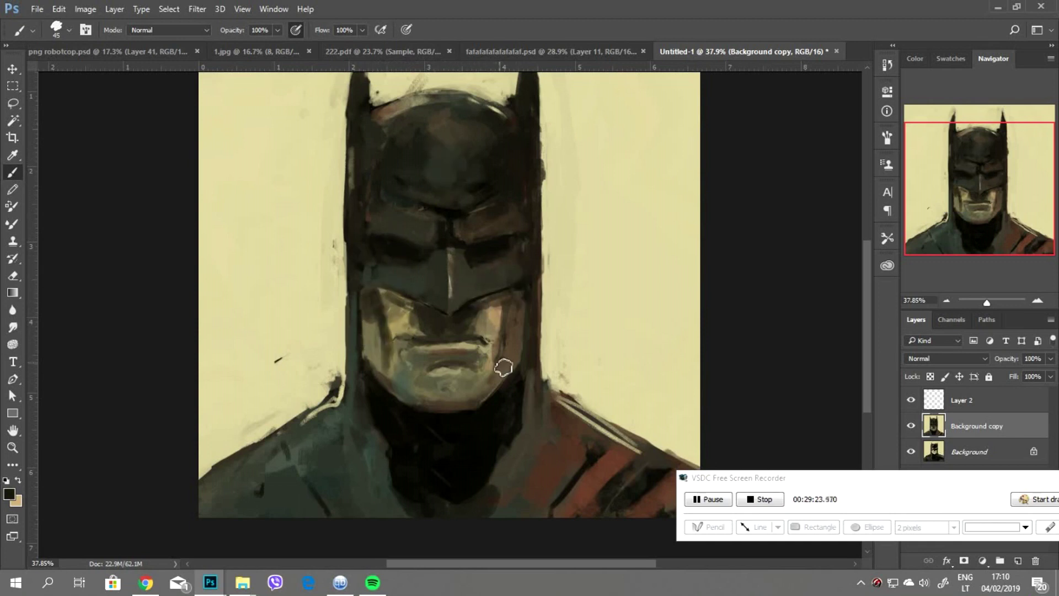
- Paint light tan strokes on the left cheek with a size 40 brush
left_click(555, 481, "alt")
key("bracketright")
key("bracketright")
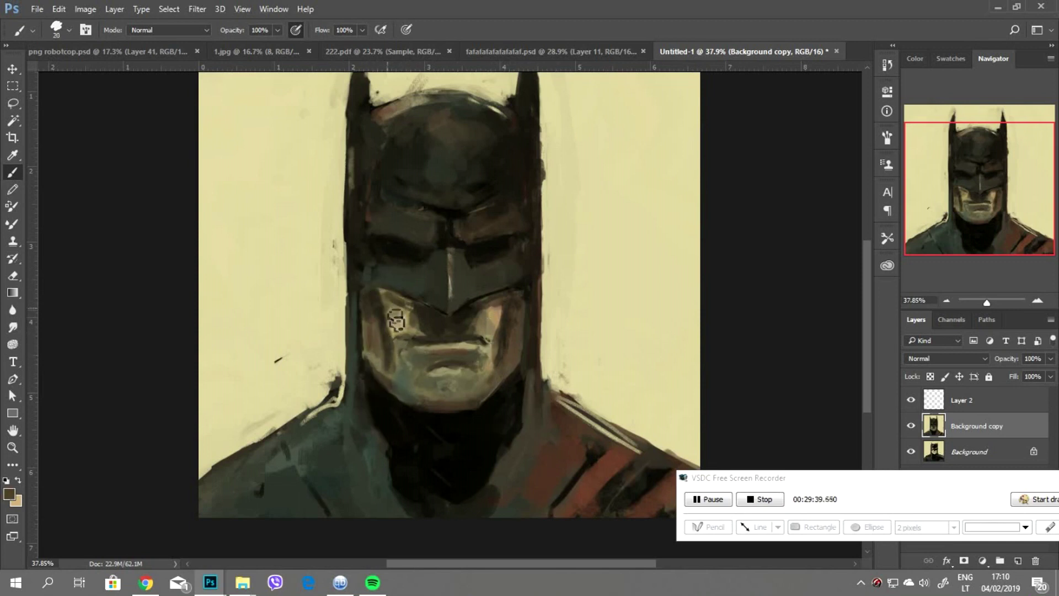
left_click(288, 208, "alt")
left_click_drag(430, 309, 401, 353)
- Alternate sampling dark brown and light tan from the face while resizing the brush to 10, 20 and 25
left_click(484, 323, "alt")
key("bracketleft")
key("bracketleft")
left_click(414, 318, "alt")
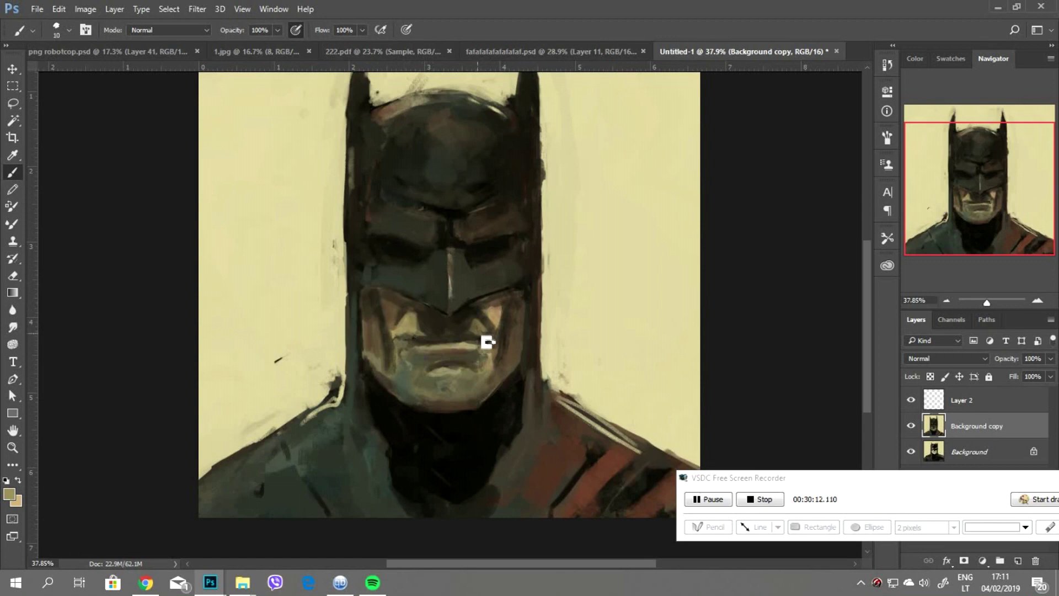
key("bracketright")
left_click(503, 331, "alt")
key("bracketright")
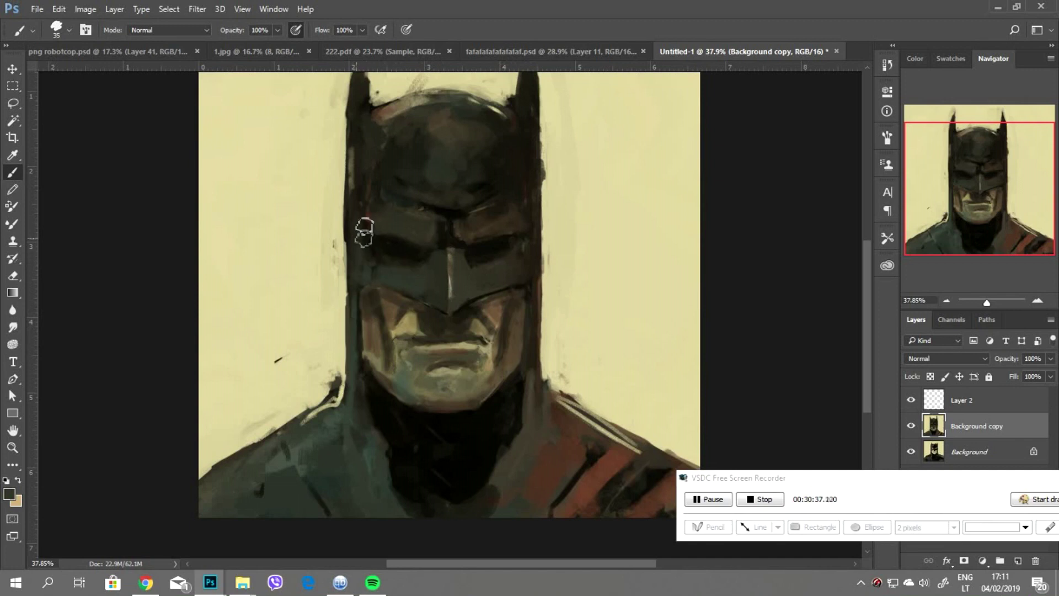
scroll(375, 246, "up", 1)
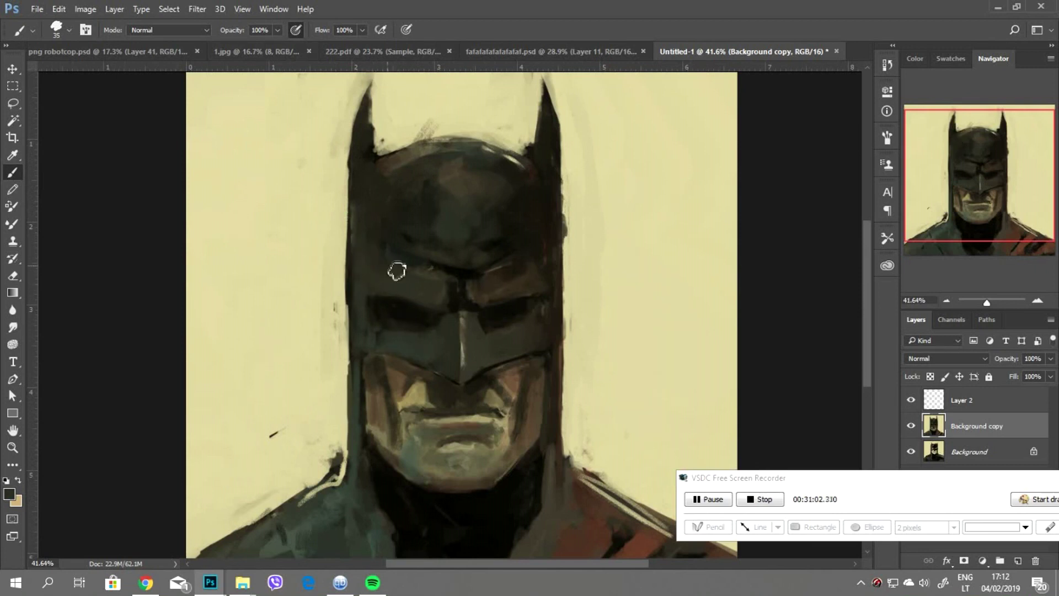
- Shrink the brush to 20 and sample a darker face brown, zoomed in on the mouth
scroll(379, 293, "down", 2)
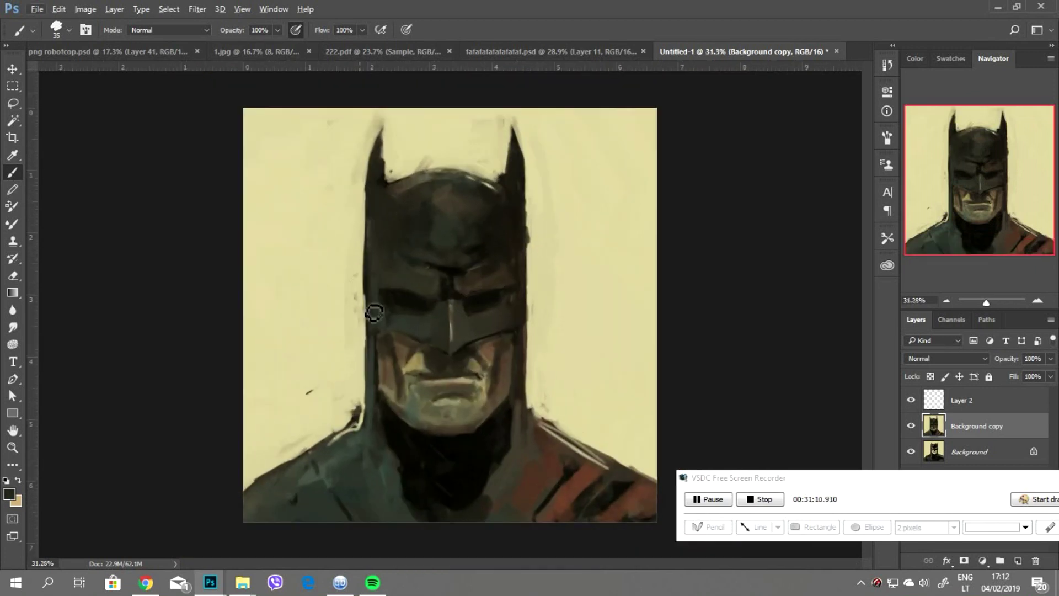
key("bracketleft")
key("bracketleft")
key("bracketleft")
left_click(452, 403, "alt")
left_click(450, 387, "alt")
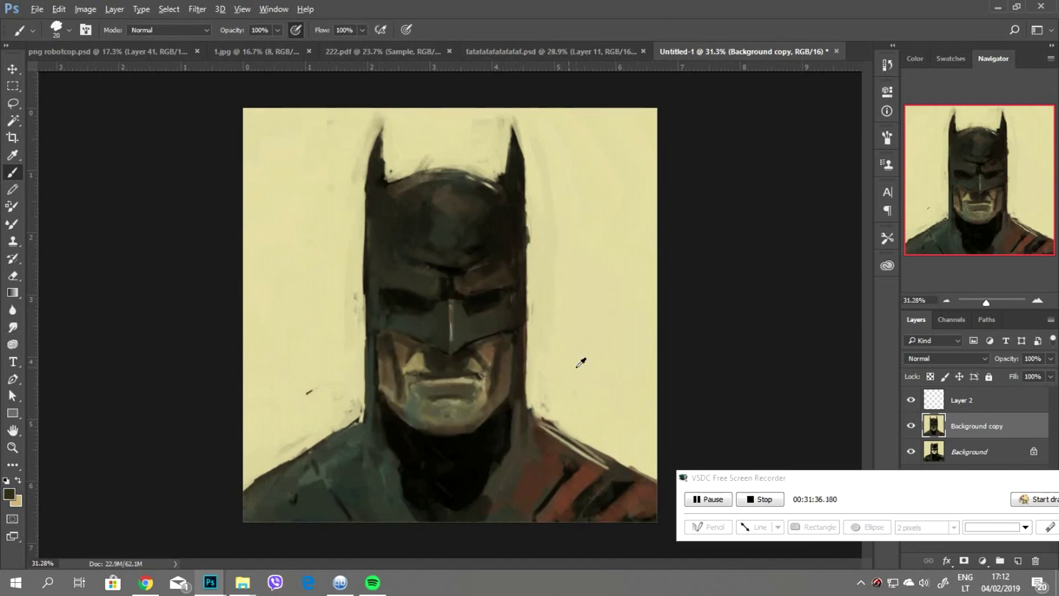
scroll(453, 359, "up", 5)
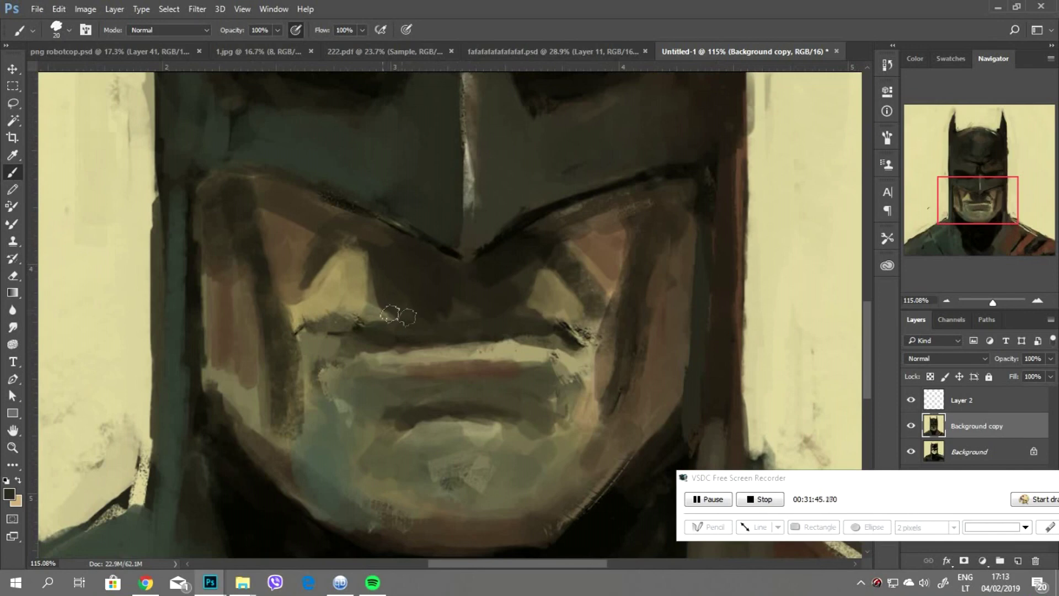
- Paint bold dark strokes along the upper-lip line, thickening both the left and right corners
left_click_drag(331, 338, 380, 334)
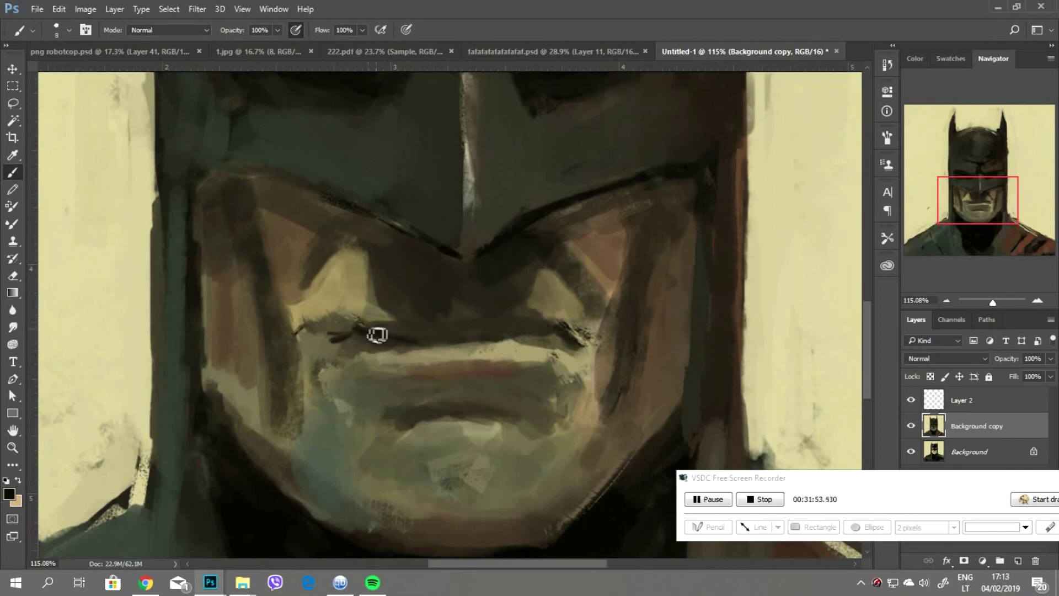
mouse_move(519, 334)
left_mouse_down()
mouse_move(574, 350)
mouse_move(559, 392)
left_mouse_up()
scroll(591, 354, "down", 5)
scroll(490, 413, "up", 6)
mouse_move(224, 378)
left_mouse_down()
mouse_move(248, 374)
mouse_move(232, 381)
left_mouse_up()
mouse_move(549, 381)
left_mouse_down()
mouse_move(395, 373)
mouse_move(475, 369)
left_mouse_up()
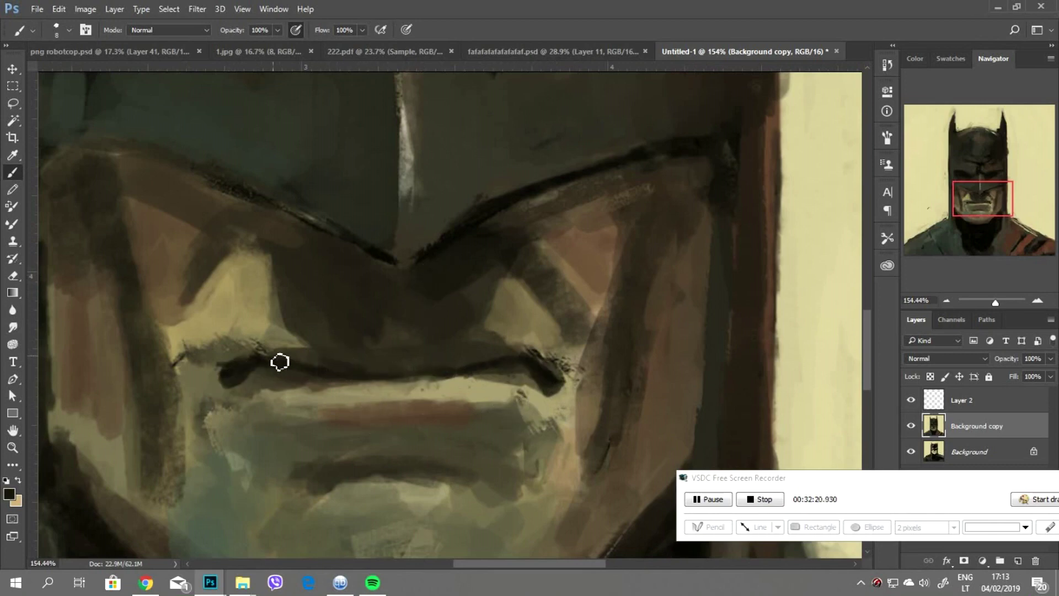
scroll(497, 371, "down", 5)
scroll(558, 272, "up", 6)
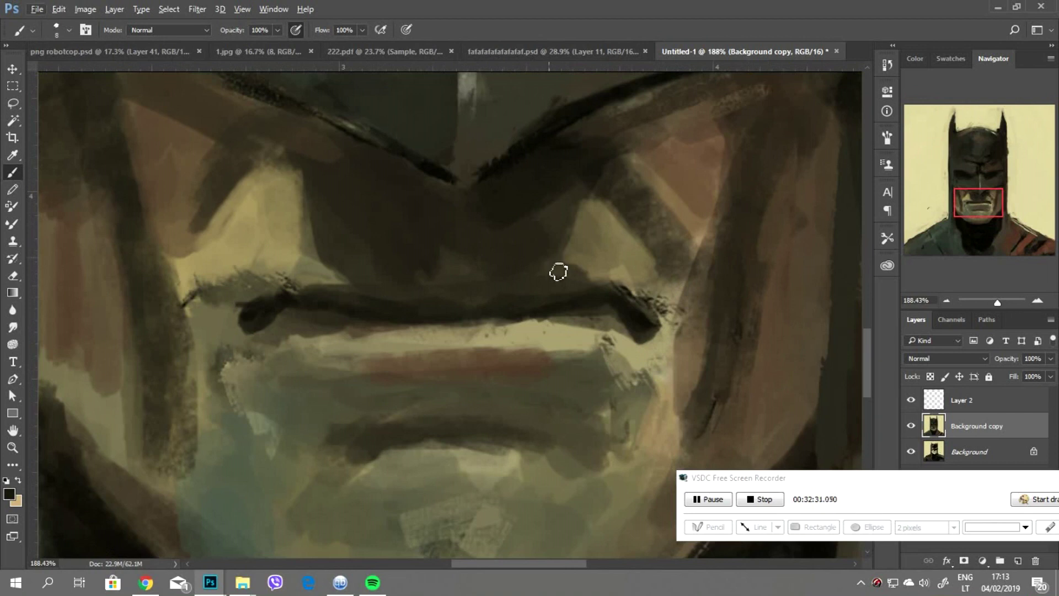
left_click_drag(627, 324, 670, 366)
scroll(607, 470, "down", 5)
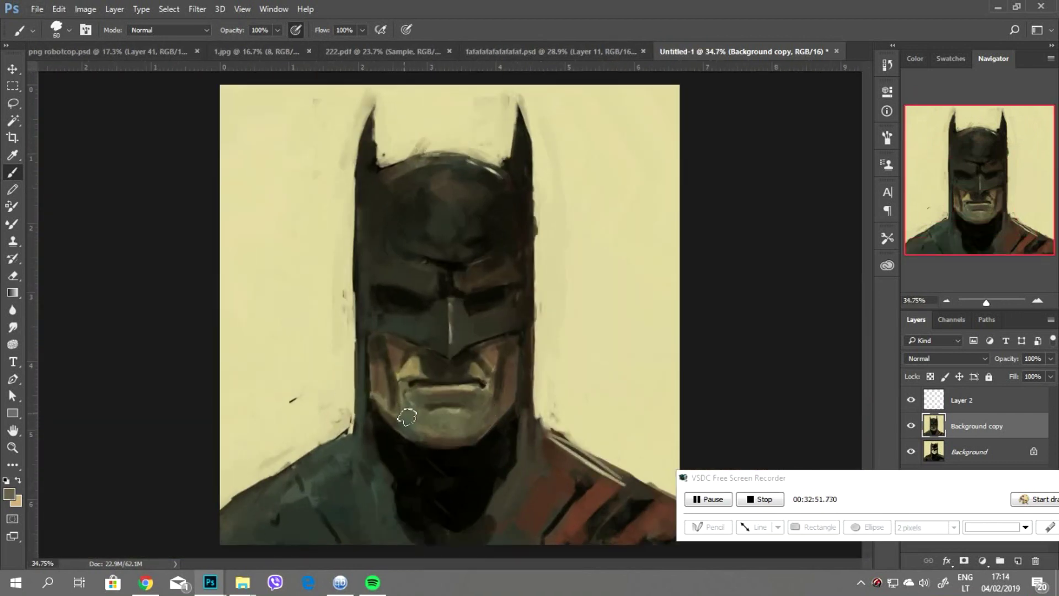
- Sample tones from the cheek, face and cowl edge with the brush shrunk to 15
left_click(491, 359, "alt")
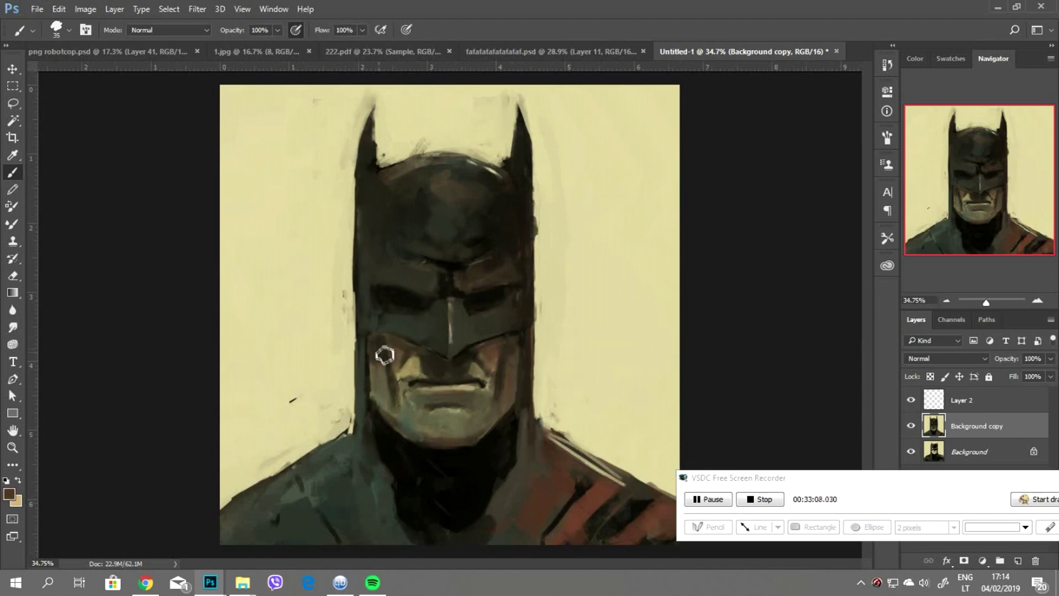
left_click(408, 402, "alt")
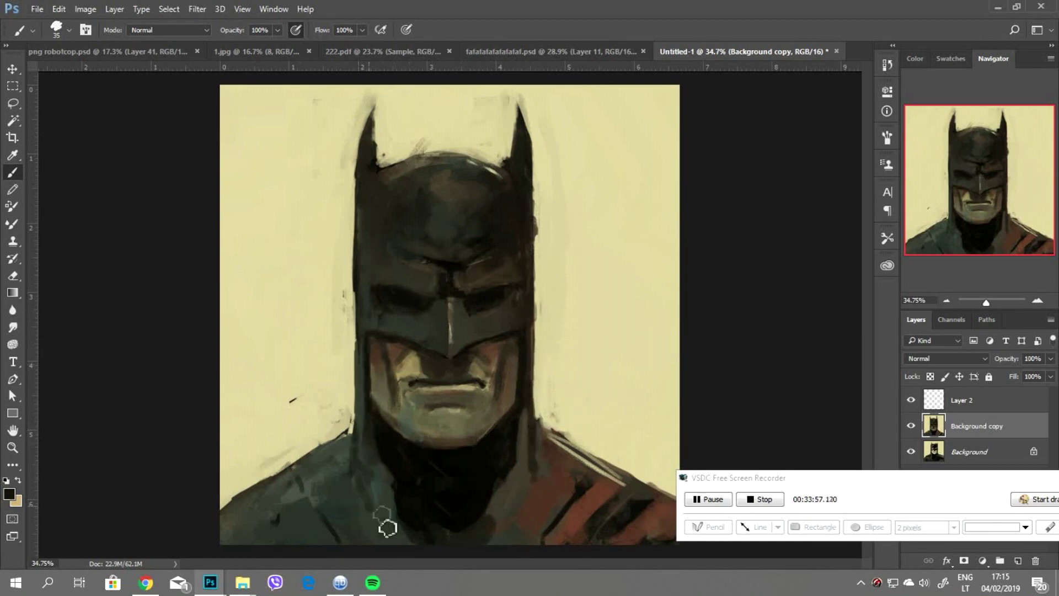
key("bracketleft")
key("bracketleft")
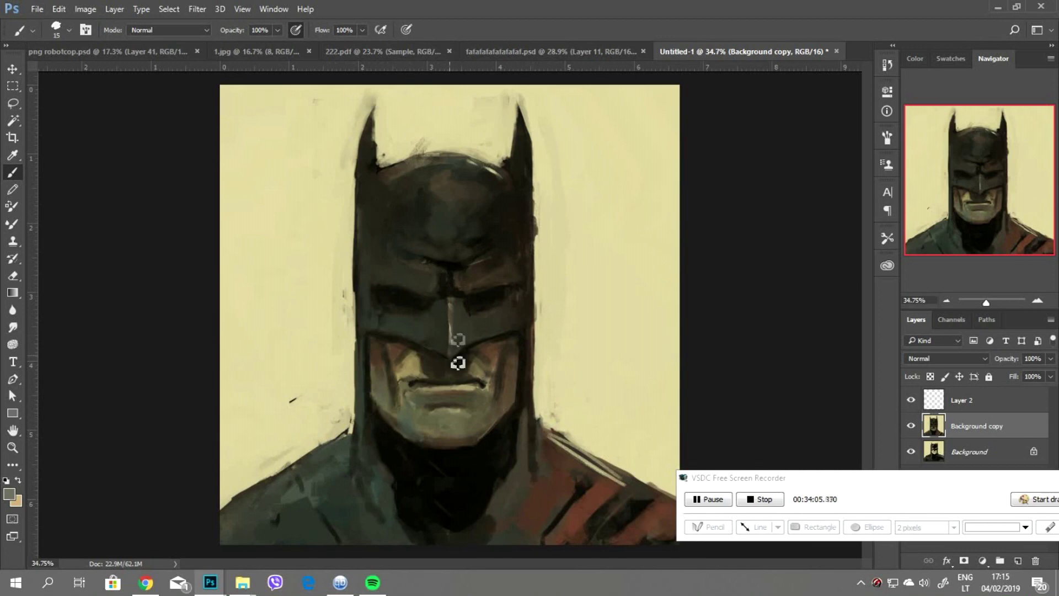
left_click(393, 169, "alt")
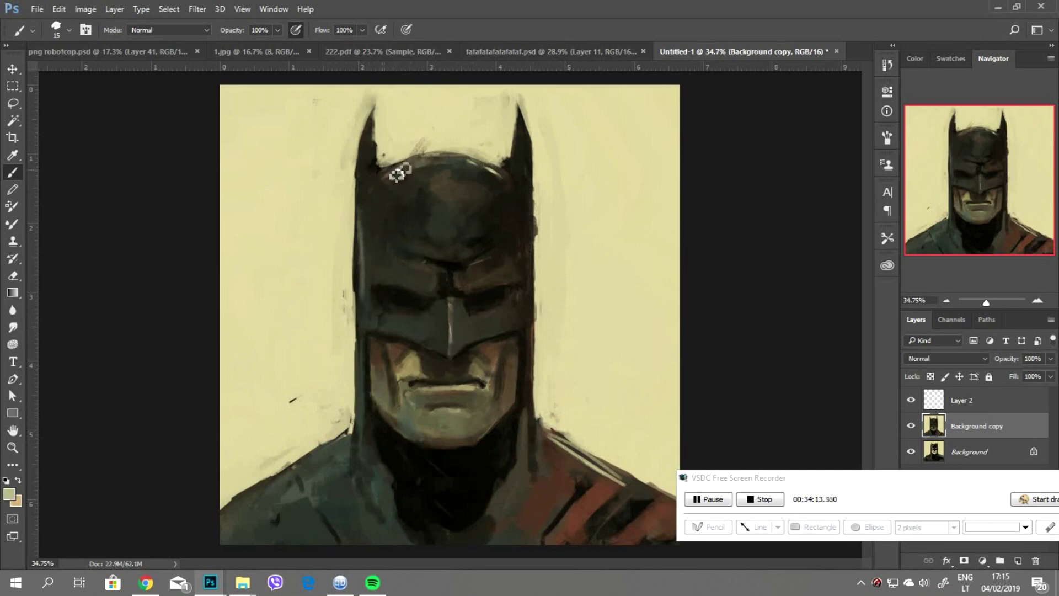
left_click(390, 160, "alt")
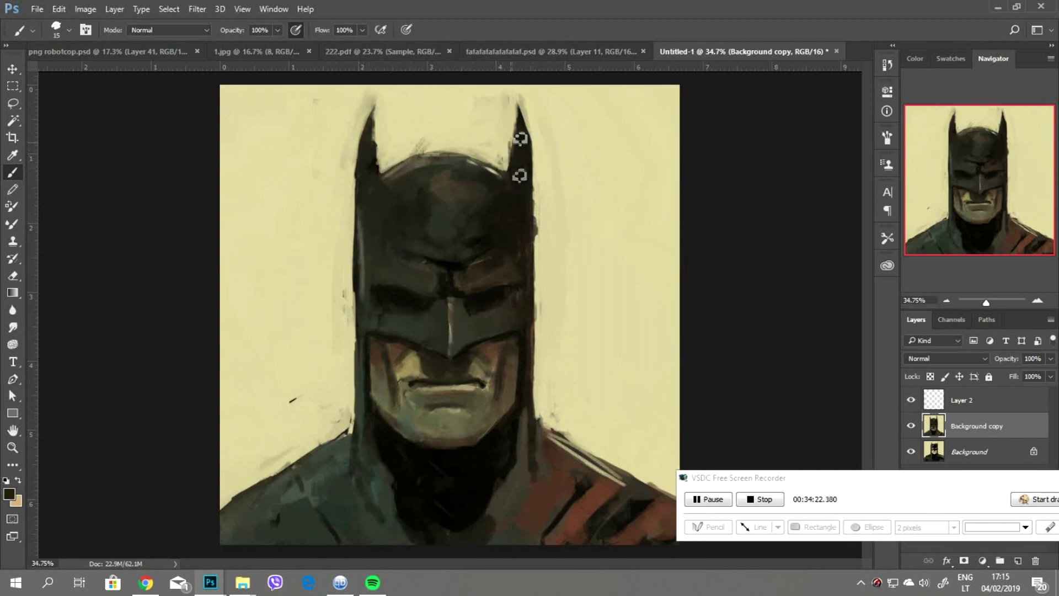
- Trim the left ear's edge with light beige background paint using a 40 px brush
key("bracketright")
key("bracketright")
key("bracketright")
left_click(374, 127, "alt")
left_click_drag(374, 128, 349, 193)
left_click(364, 245, "alt")
key("bracketleft")
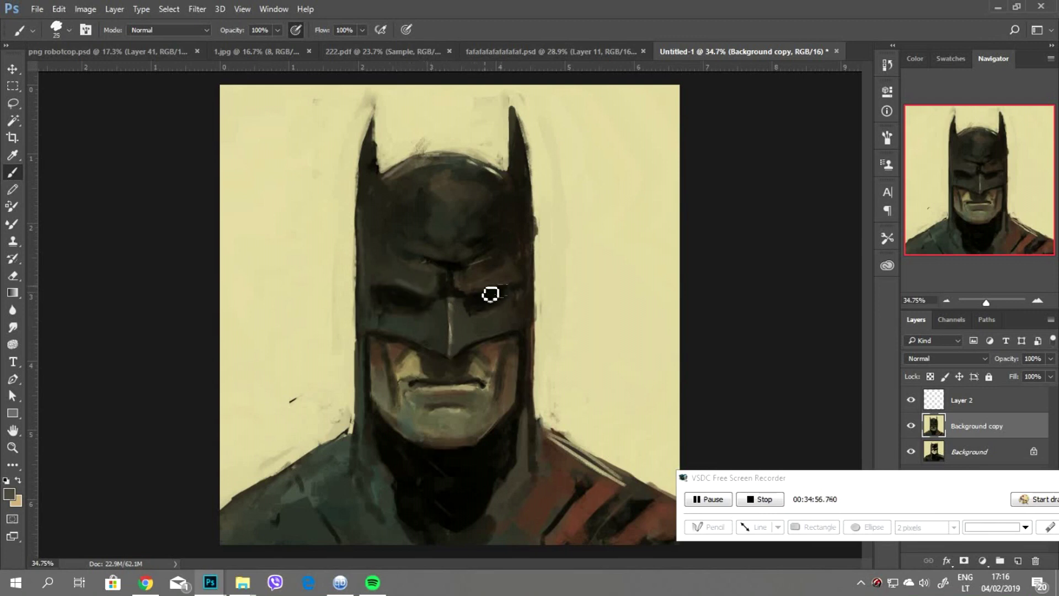
scroll(447, 365, "up", 3)
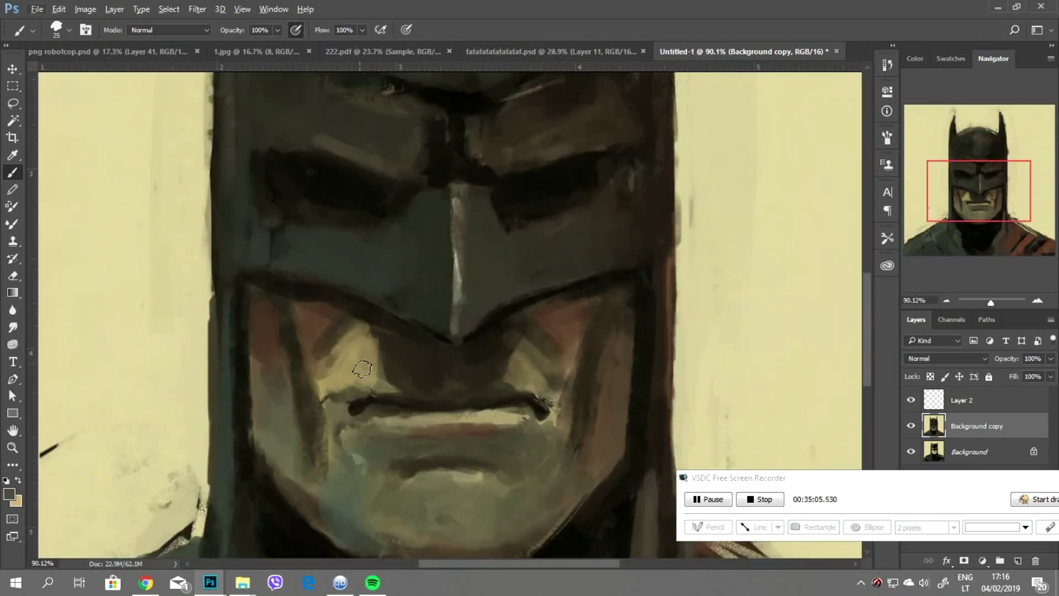
- Lighten the left mouth corner, chin and left cheek with sampled skin tones
mouse_move(355, 386)
left_mouse_down()
mouse_move(325, 406)
mouse_move(336, 469)
mouse_move(366, 442)
mouse_move(364, 464)
left_mouse_up()
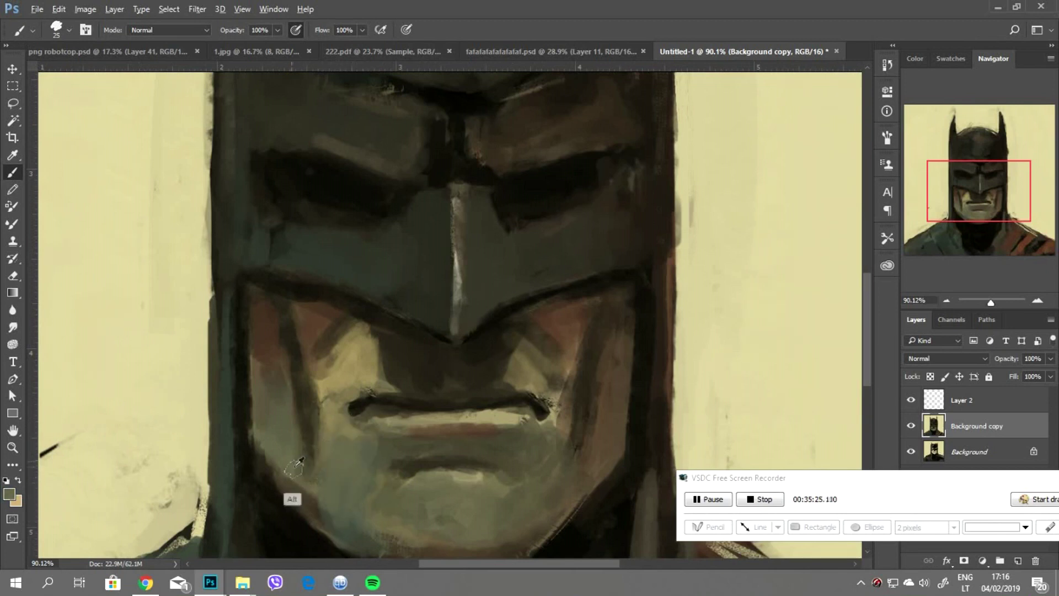
left_click_drag(298, 409, 303, 474)
left_click(275, 397, "alt")
left_click_drag(264, 364, 287, 436)
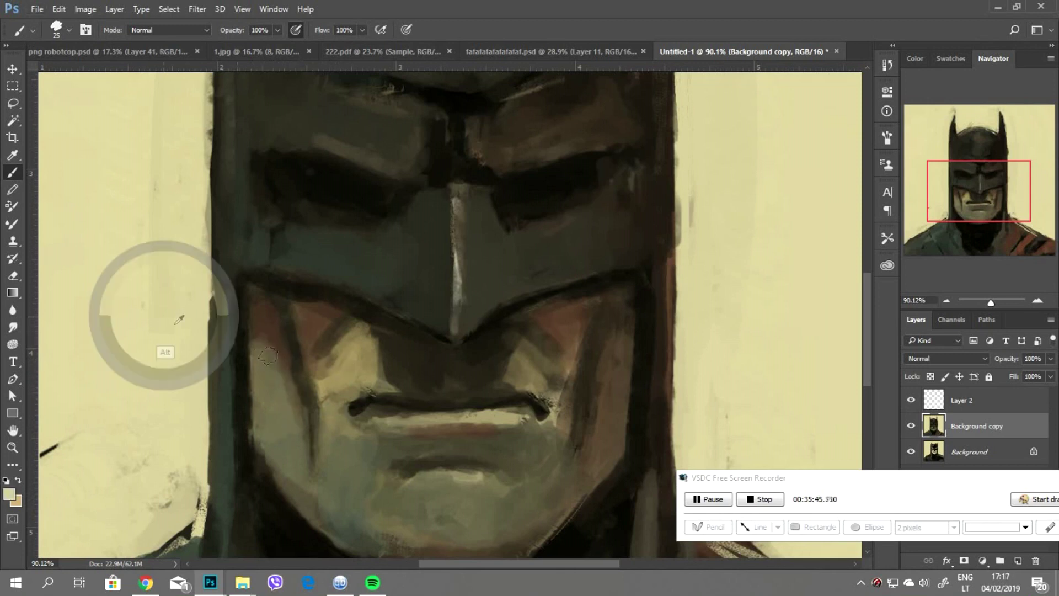
left_click_drag(348, 340, 353, 397)
left_click(329, 362, "alt")
left_click_drag(331, 336, 317, 436)
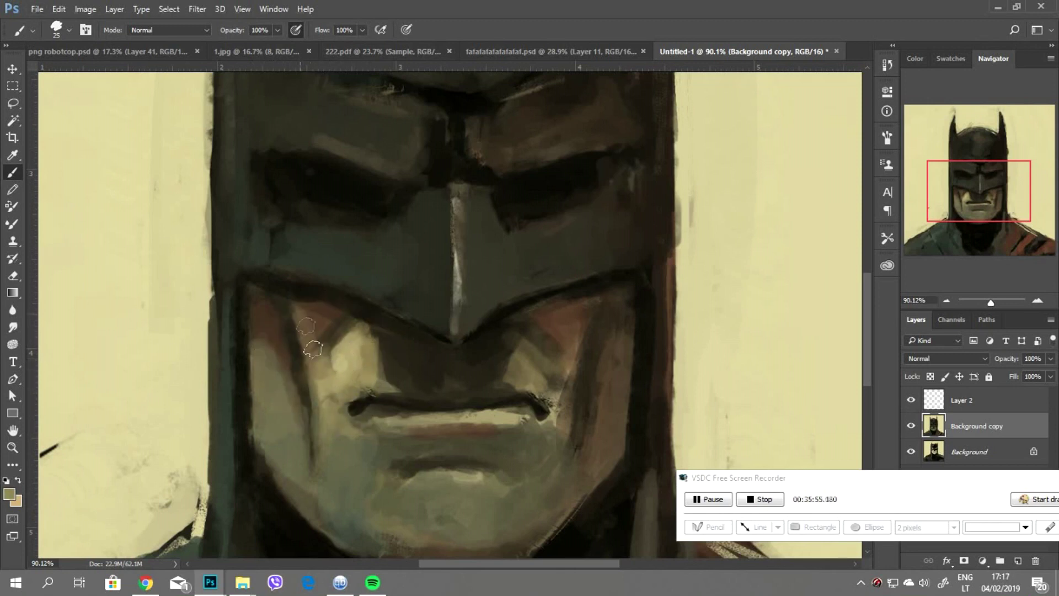
- Lighten the right cheek near the mouth corner with a lighter skin tone
left_click(345, 349, "alt")
left_click_drag(524, 347, 546, 379)
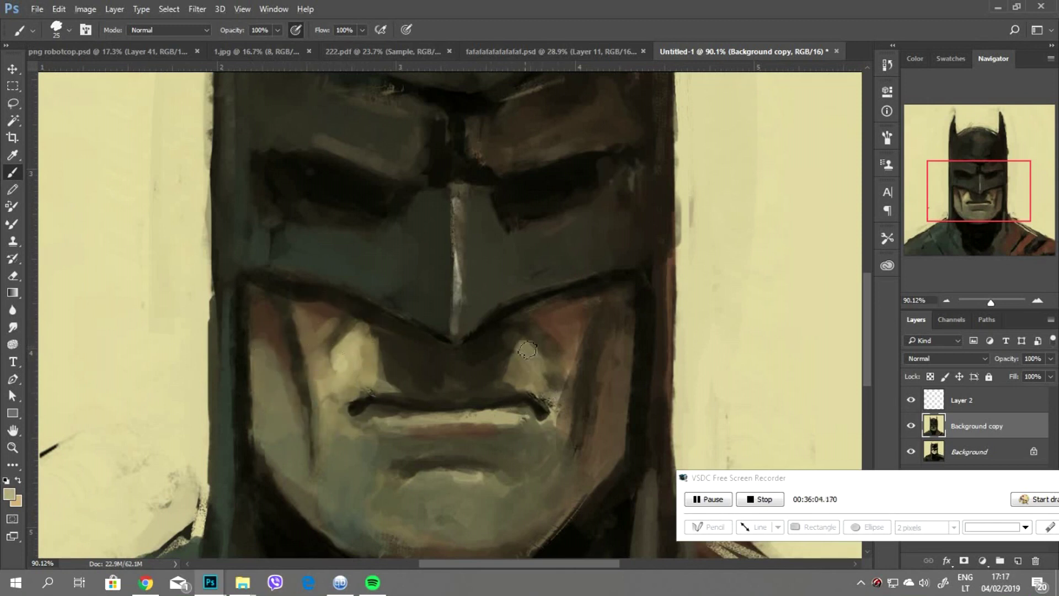
left_click(556, 387, "alt")
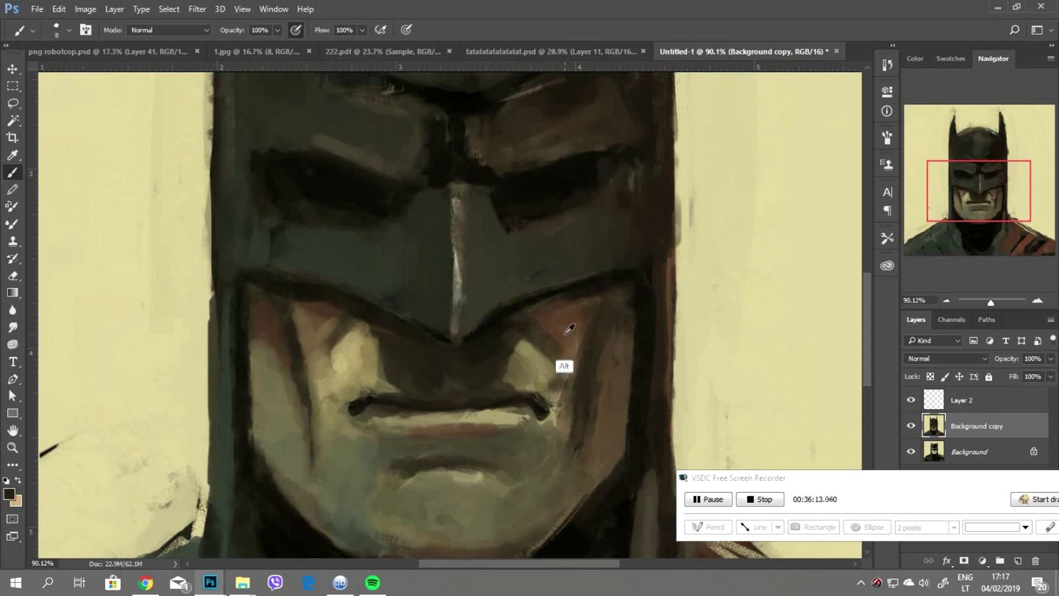
left_click(375, 416, "alt")
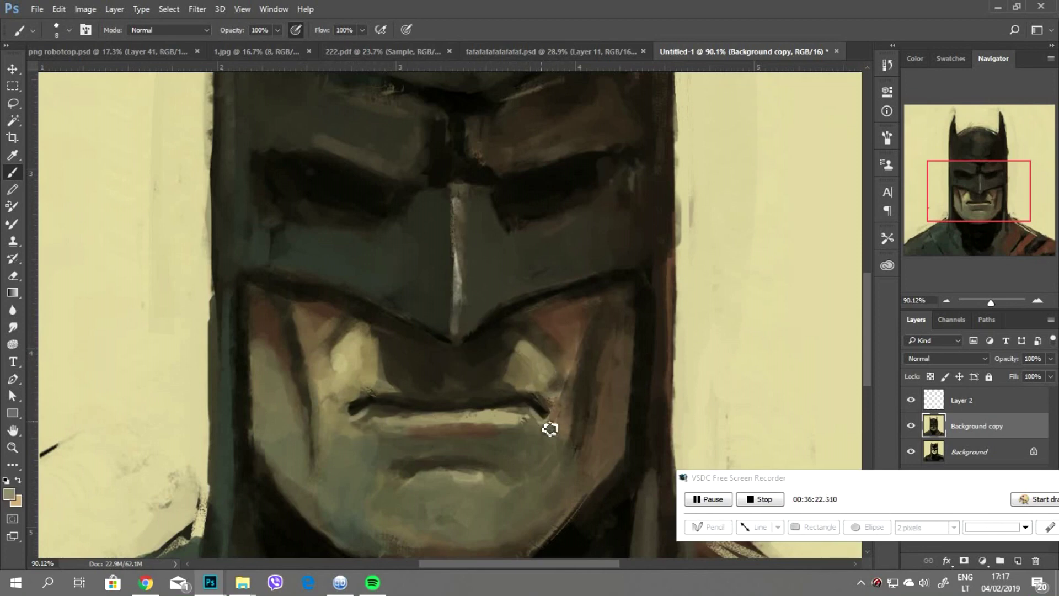
scroll(544, 426, "down", 5)
scroll(496, 418, "up", 7)
- Paint a dark wedge of mask colour down from the right brow
left_click(545, 354, "alt")
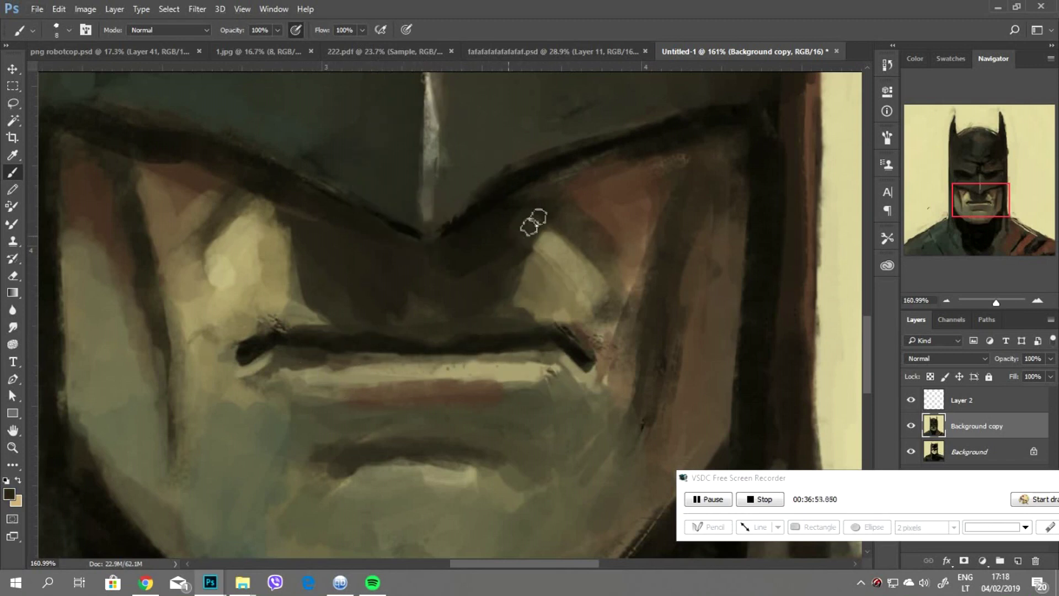
scroll(513, 185, "down", 5)
scroll(513, 314, "up", 4)
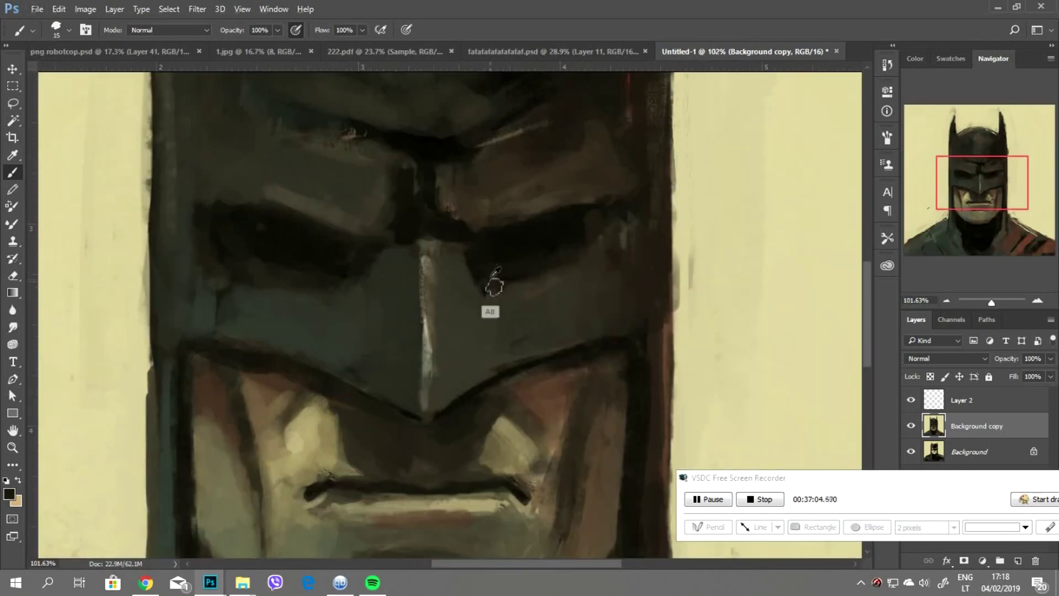
left_click_drag(478, 287, 485, 296)
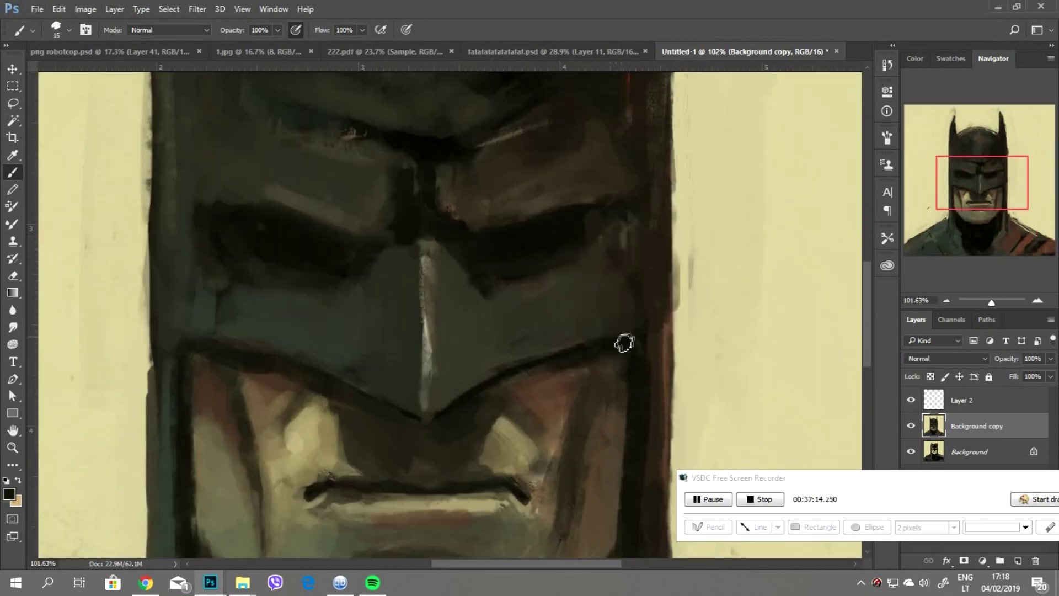
scroll(439, 236, "down", 5)
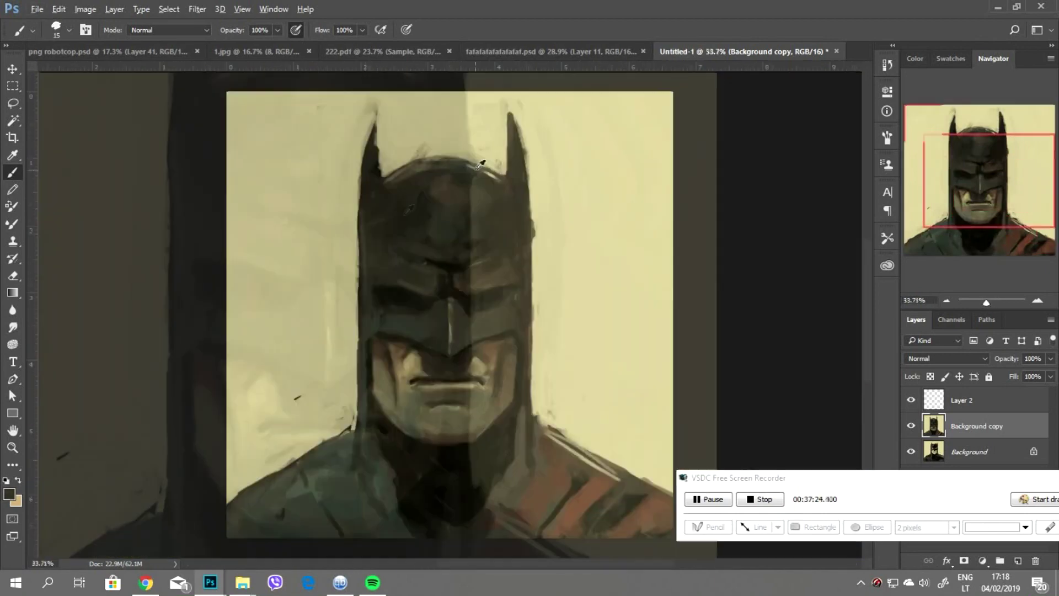
- Darken the lower-left of the portrait and cover the red shoulder stripes with brownish tones
scroll(440, 236, "up", 5)
scroll(309, 421, "down", 3)
scroll(310, 421, "up", 1)
left_click(634, 215, "alt")
left_click(475, 232, "alt")
scroll(480, 441, "down", 3)
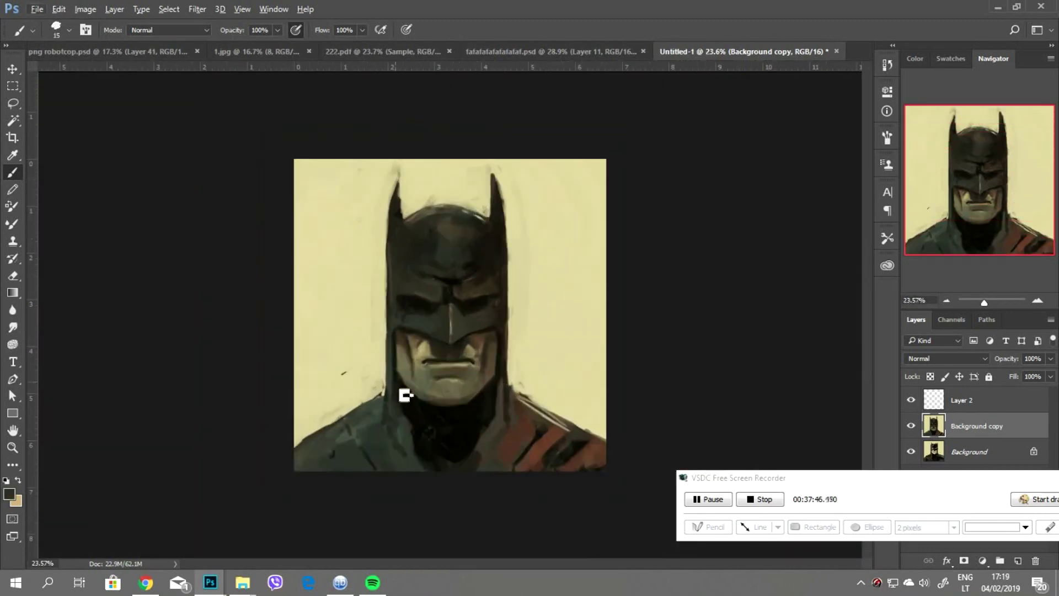
left_click_drag(303, 449, 329, 442)
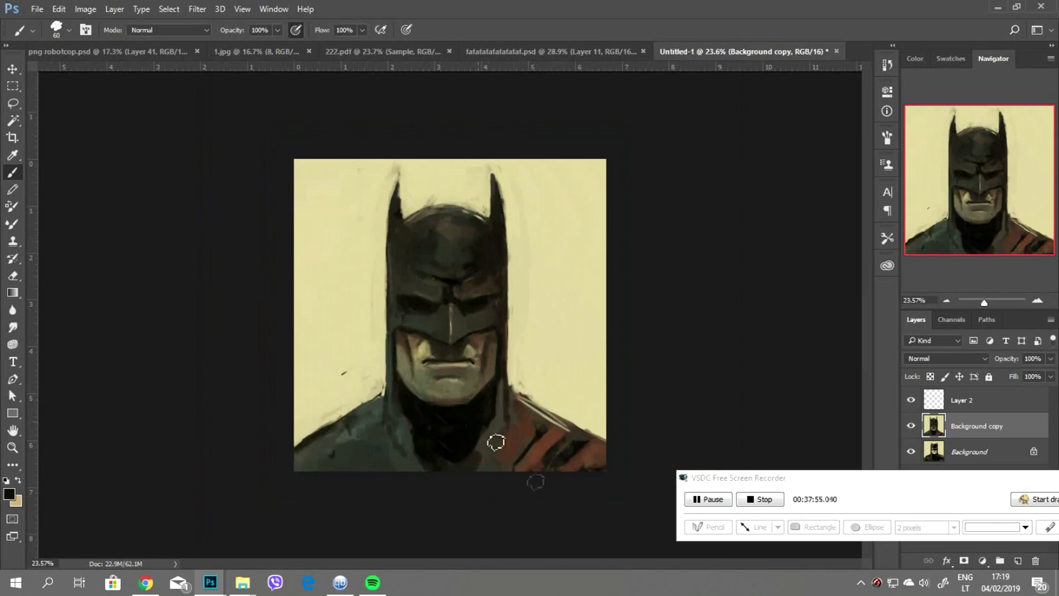
left_click_drag(530, 436, 578, 475)
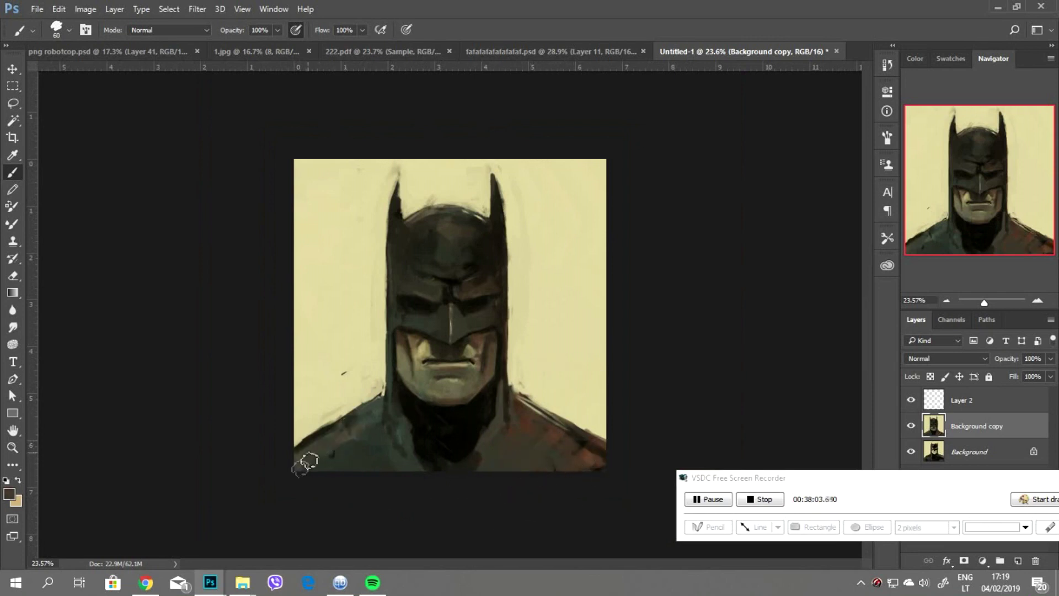
- Draw a fine dark line along the mask's left edge with a smaller brush
left_click(426, 391, "alt")
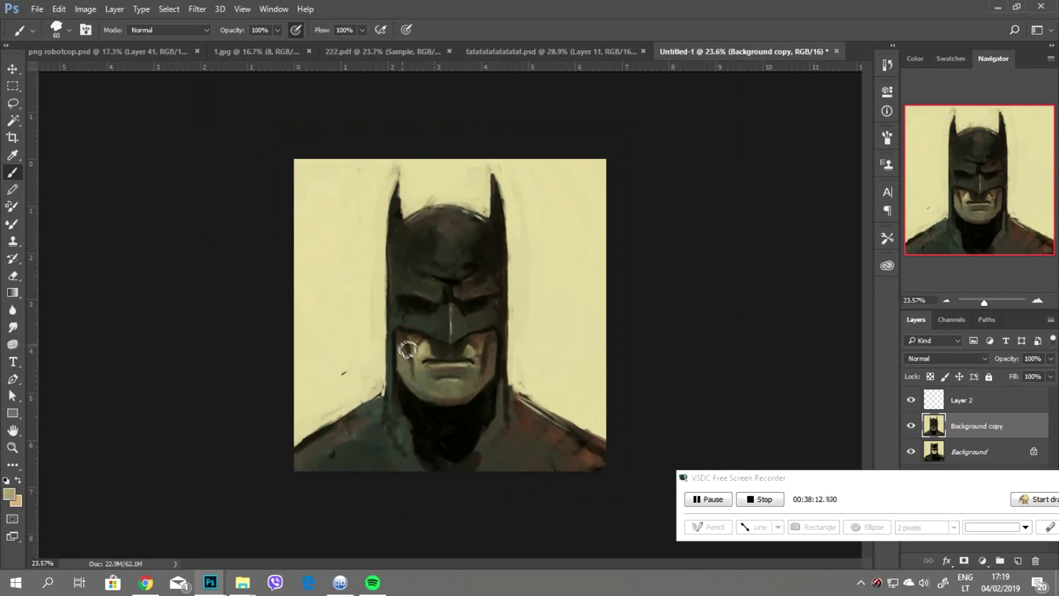
scroll(497, 355, "up", 5)
left_click(279, 270, "alt")
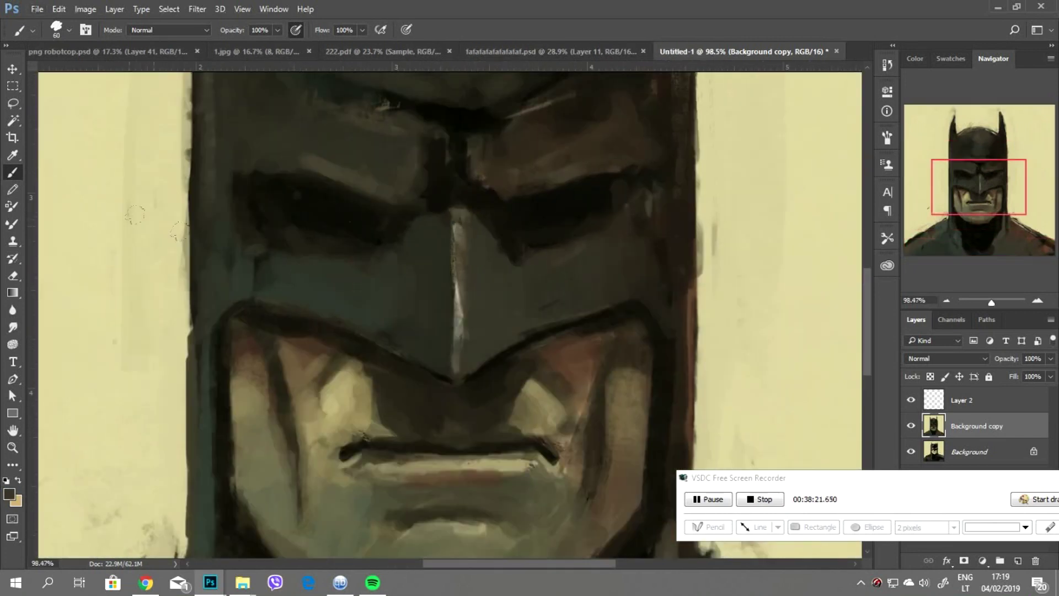
key("bracketleft")
key("bracketleft")
key("bracketleft")
left_click_drag(212, 151, 210, 298)
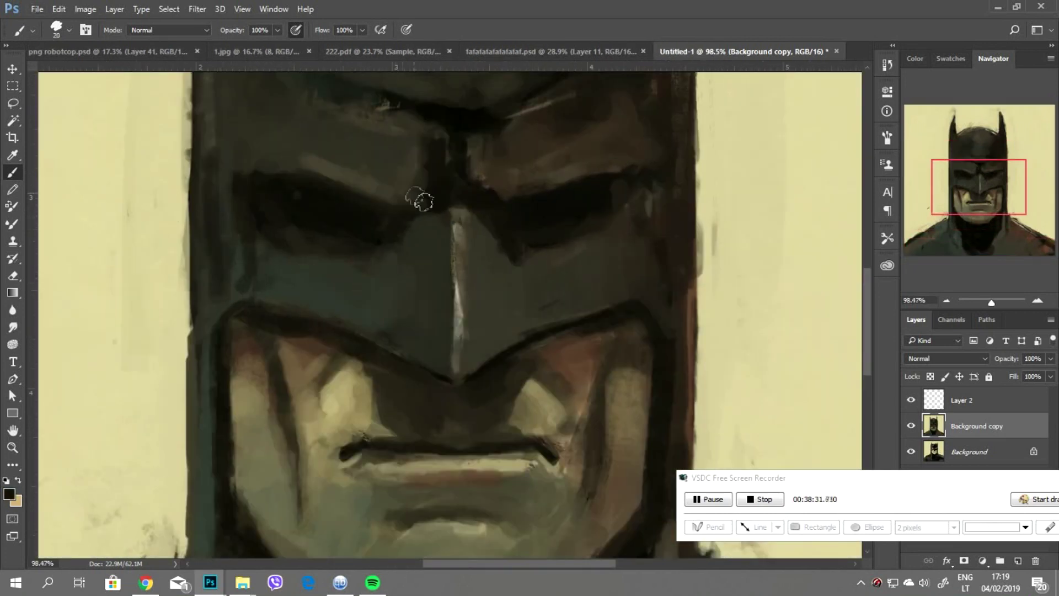
- Add vertical strokes on the brow bridge and across the top of the mask
left_click_drag(437, 146, 439, 193)
left_click_drag(473, 141, 485, 196)
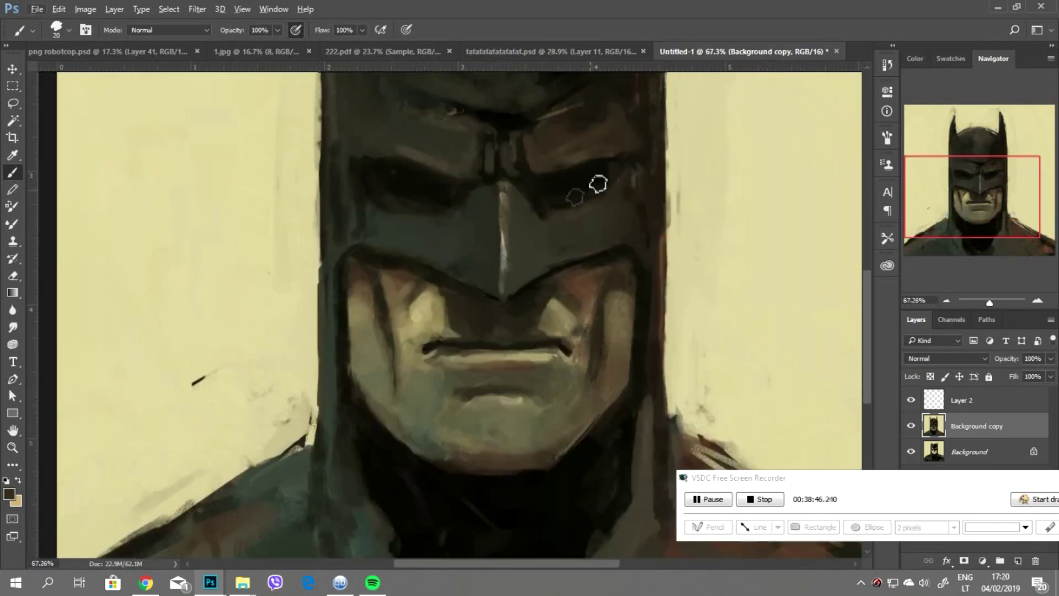
left_click_drag(498, 147, 599, 182)
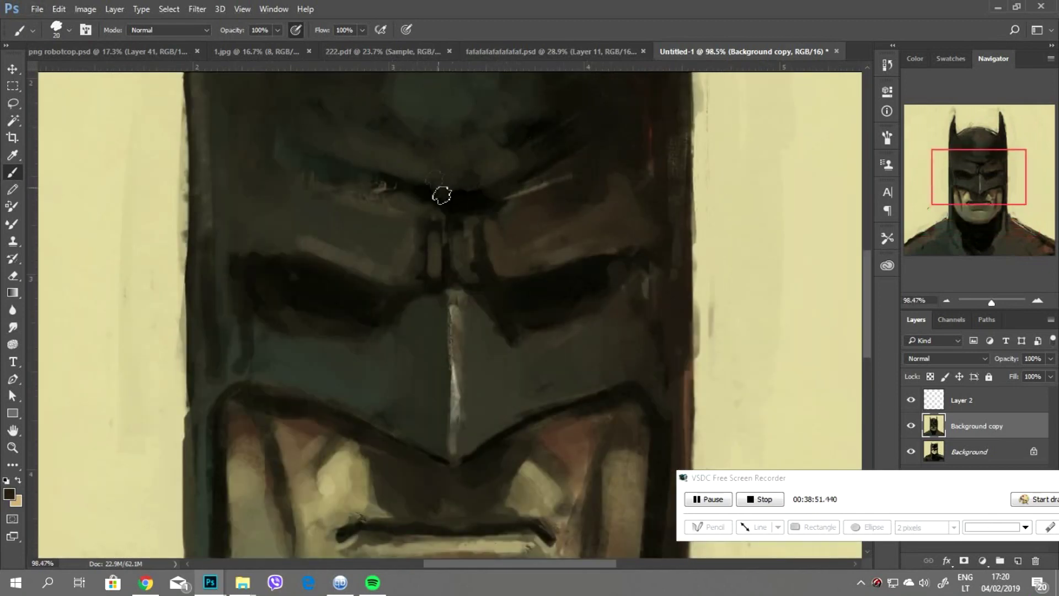
left_click_drag(359, 179, 294, 193)
- Add a new empty Layer 3 above Background copy
scroll(664, 243, "down", 5)
left_click(1018, 561)
scroll(374, 192, "up", 3)
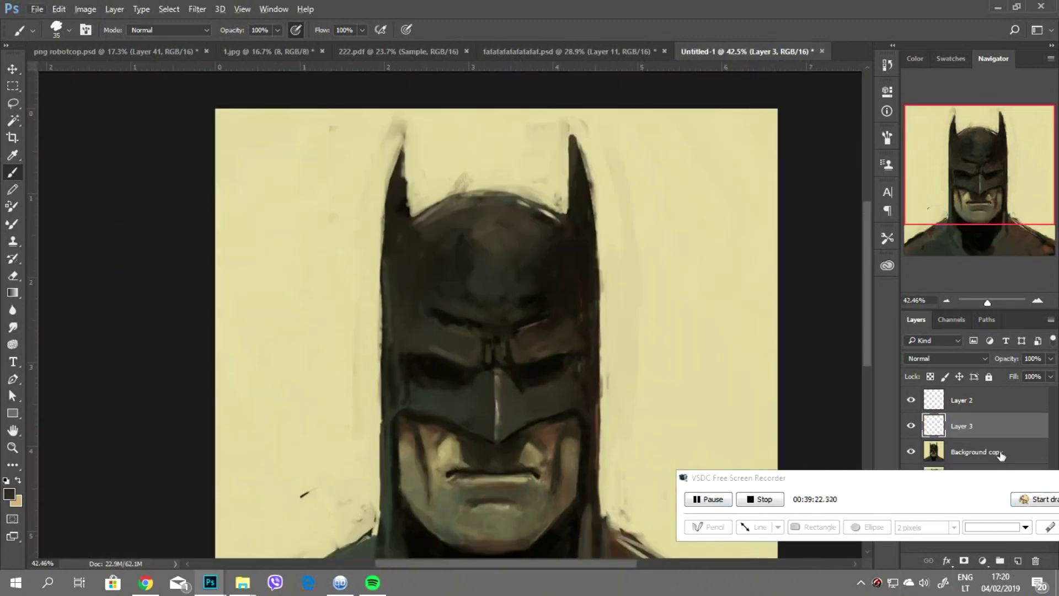
- Make Background copy active, set the brush to 20 and centre the face
left_click(977, 451)
left_click(58, 9)
left_click(374, 217)
scroll(376, 394, "up", 3)
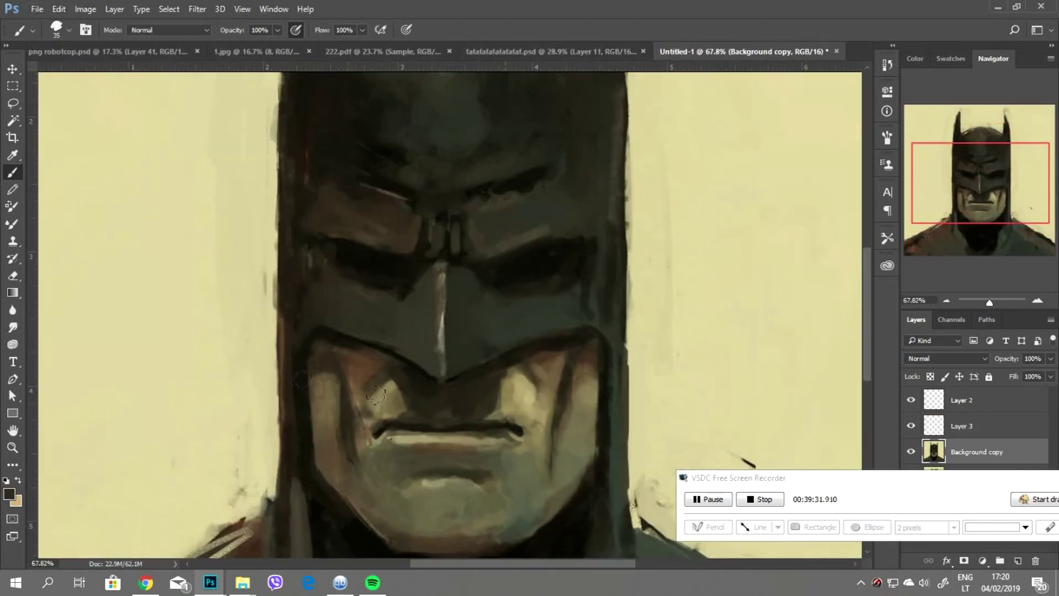
left_click_drag(418, 336, 346, 344)
left_click_drag(579, 336, 388, 281)
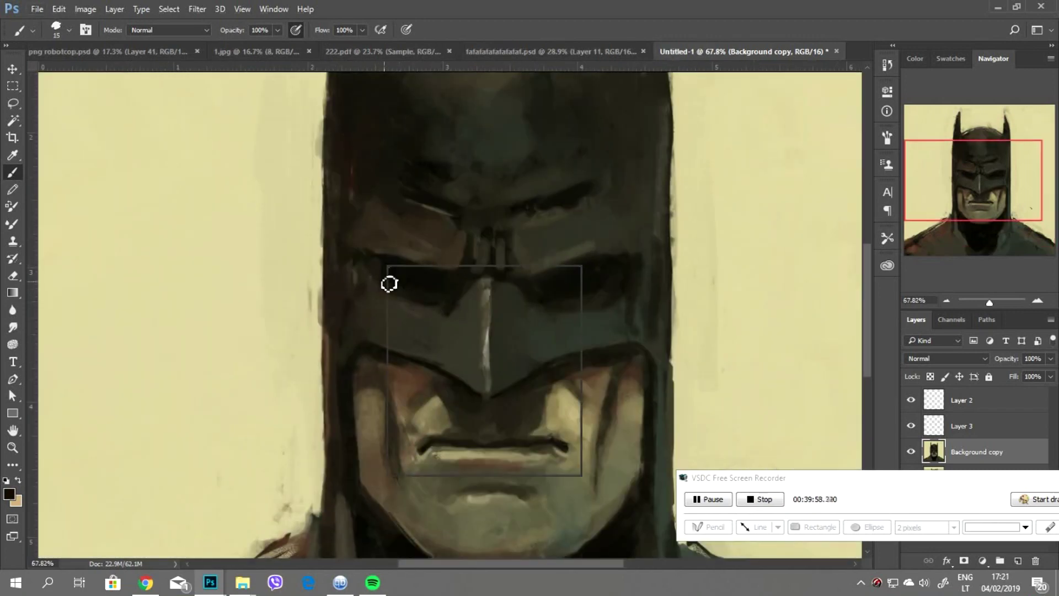
scroll(386, 263, "down", 4, "alt")
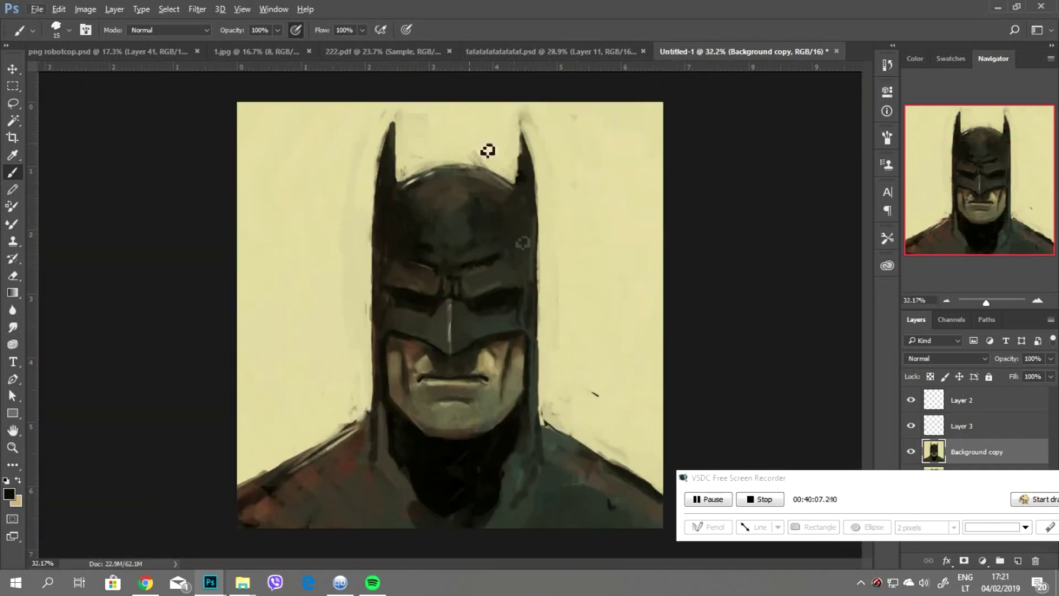
- Paint cream along the right edge of the ear and head, then activate Layer 3
left_click(555, 177, "alt")
left_click_drag(529, 136, 546, 252)
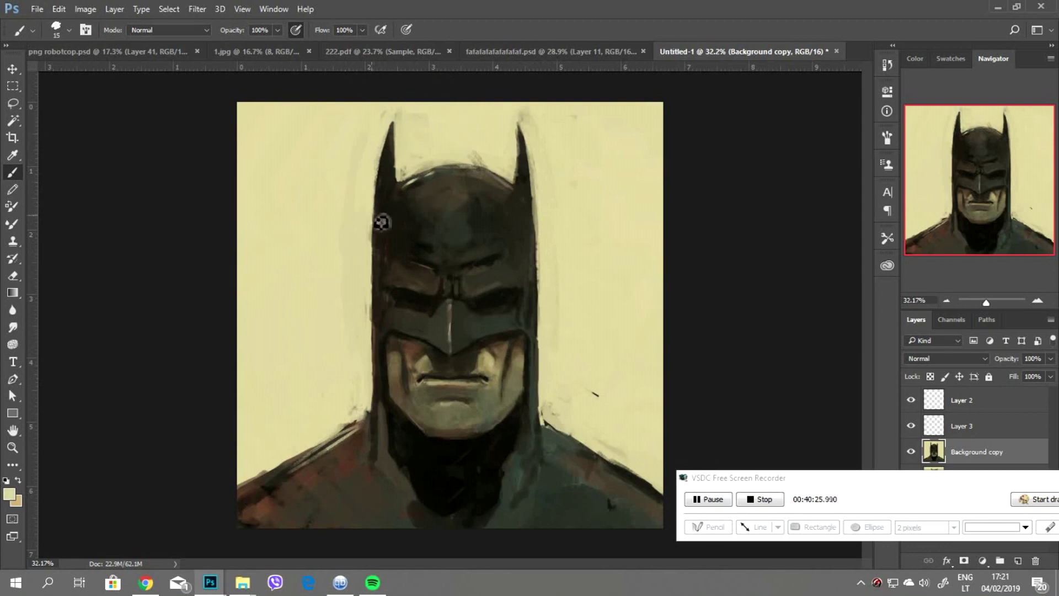
left_click(383, 448, "alt")
key("alt+bracketright")
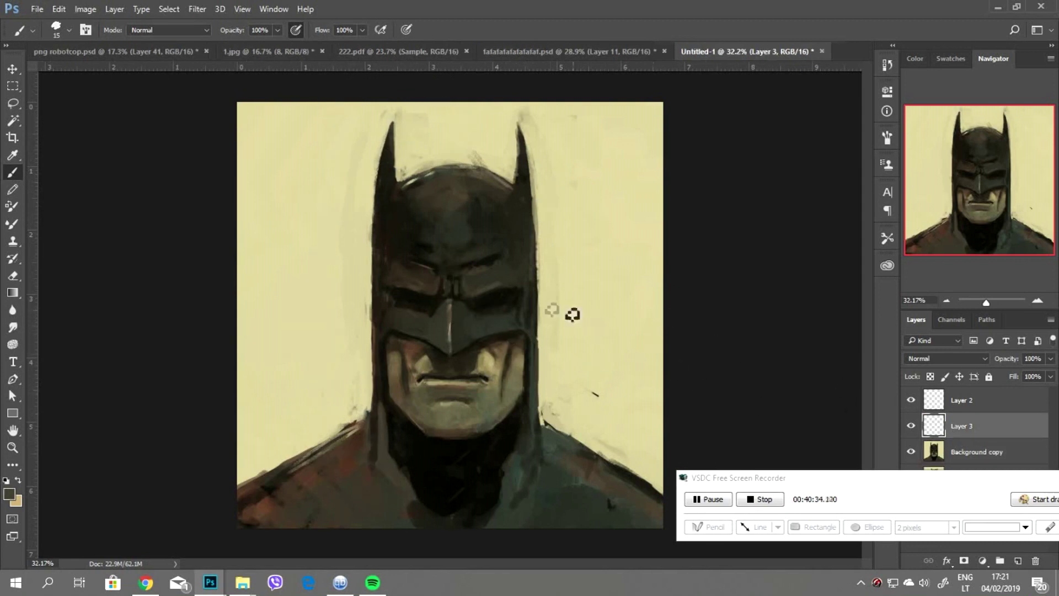
- Set the foreground colour to grey in the Color Picker
left_click(8, 493)
left_click(539, 260)
left_click(832, 154)
left_click(9, 494)
left_click(542, 213)
left_click(832, 154)
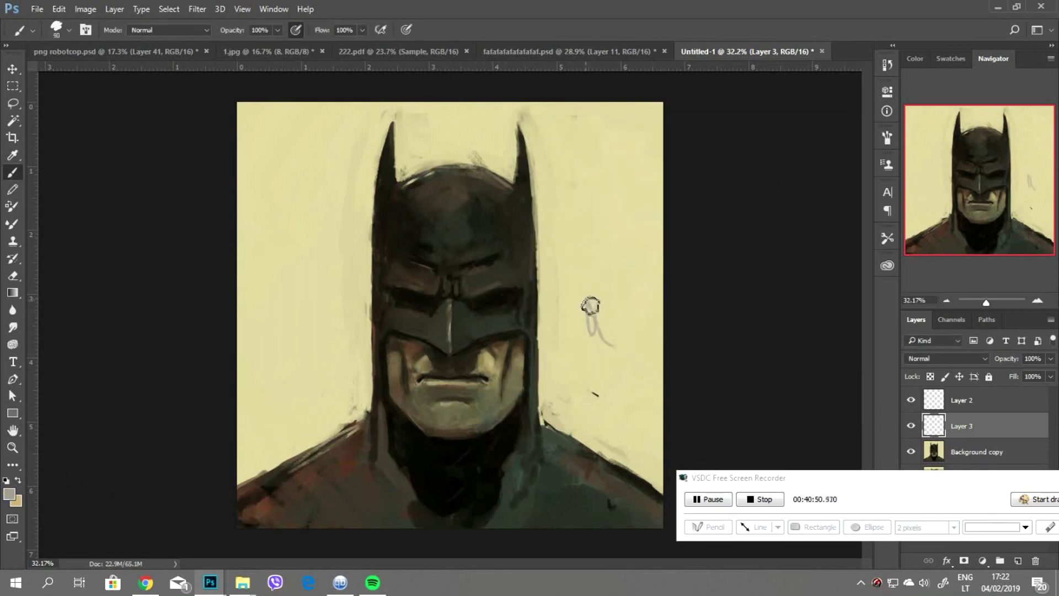
- Paint the background right, left and between the ears grey with large strokes
left_click_drag(591, 307, 607, 193)
mouse_move(607, 386)
left_mouse_down()
mouse_move(566, 137)
mouse_move(634, 359)
left_mouse_up()
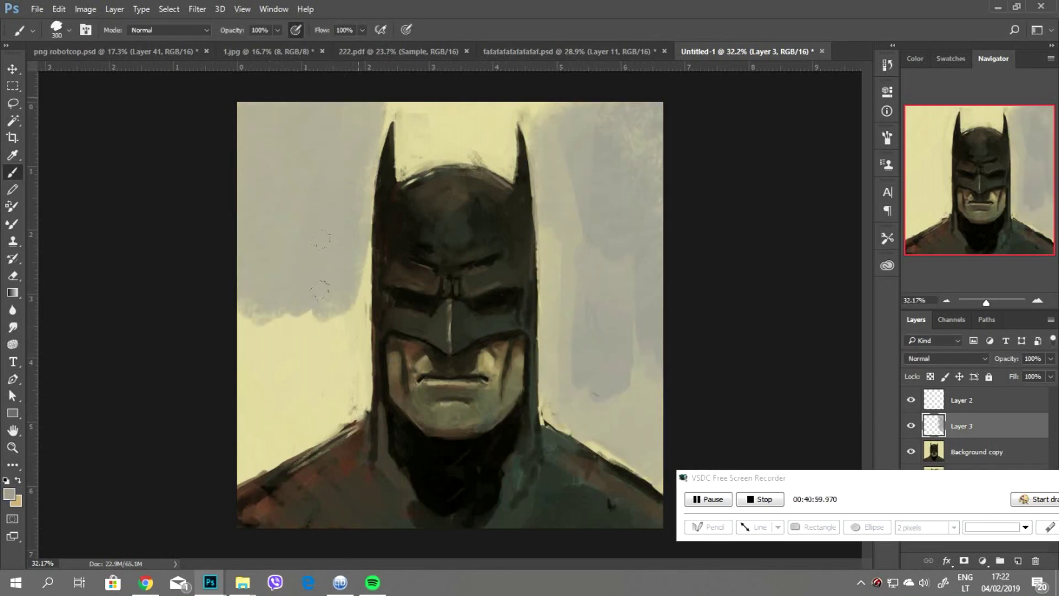
left_click_drag(271, 121, 342, 358)
left_click_drag(276, 441, 314, 284)
mouse_move(375, 138)
left_mouse_down()
mouse_move(458, 110)
mouse_move(518, 154)
left_mouse_up()
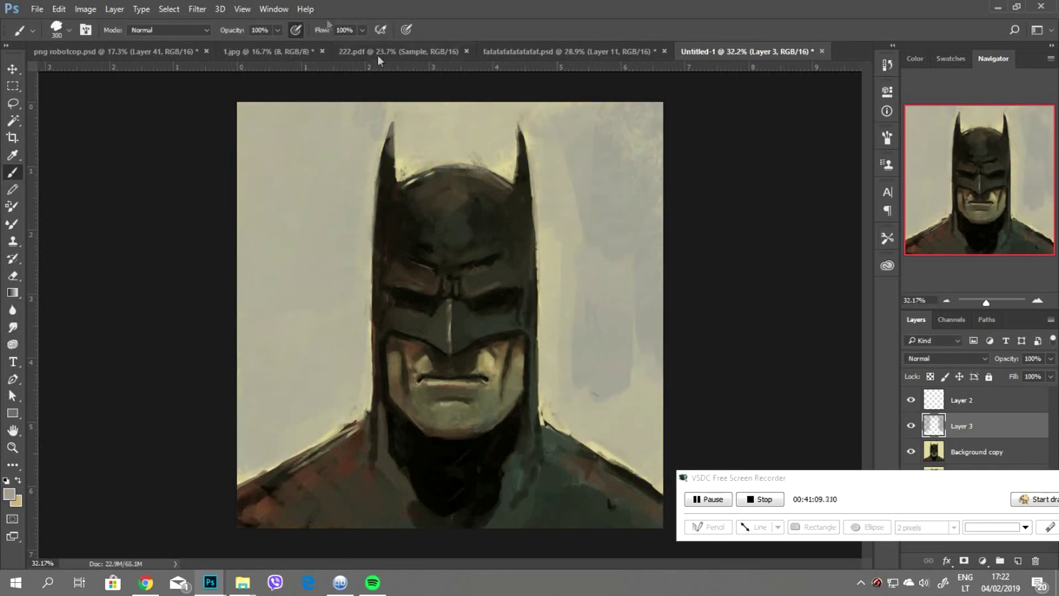
left_click_drag(391, 177, 497, 133)
key("bracketleft")
key("bracketleft")
key("bracketleft")
- Sample a skin tone near the mouth and lighten the left shoulder edge
left_click(424, 378, "alt")
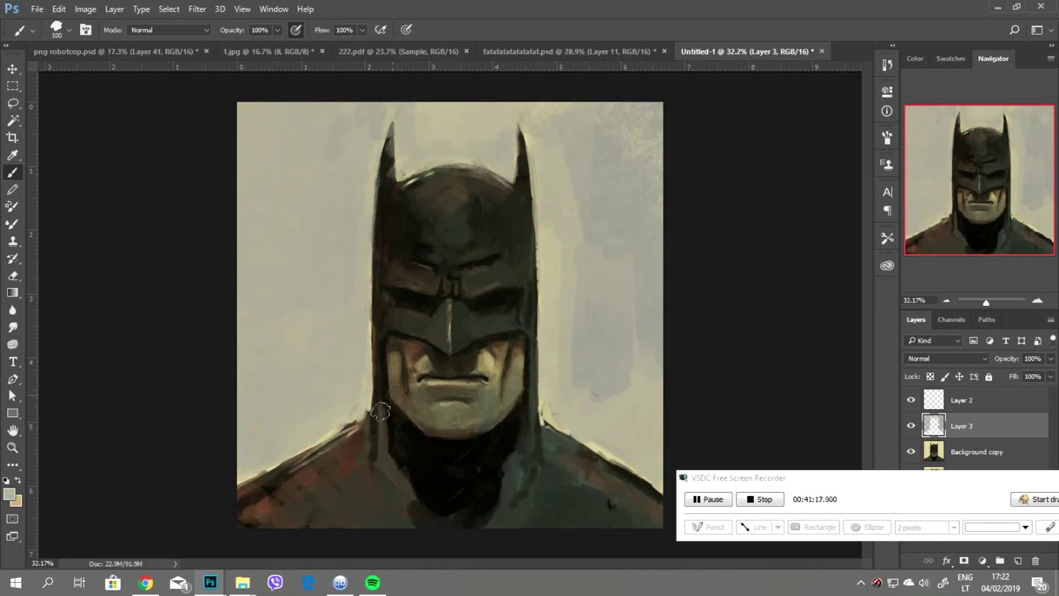
left_click_drag(319, 463, 353, 436)
key("bracketleft")
key("bracketleft")
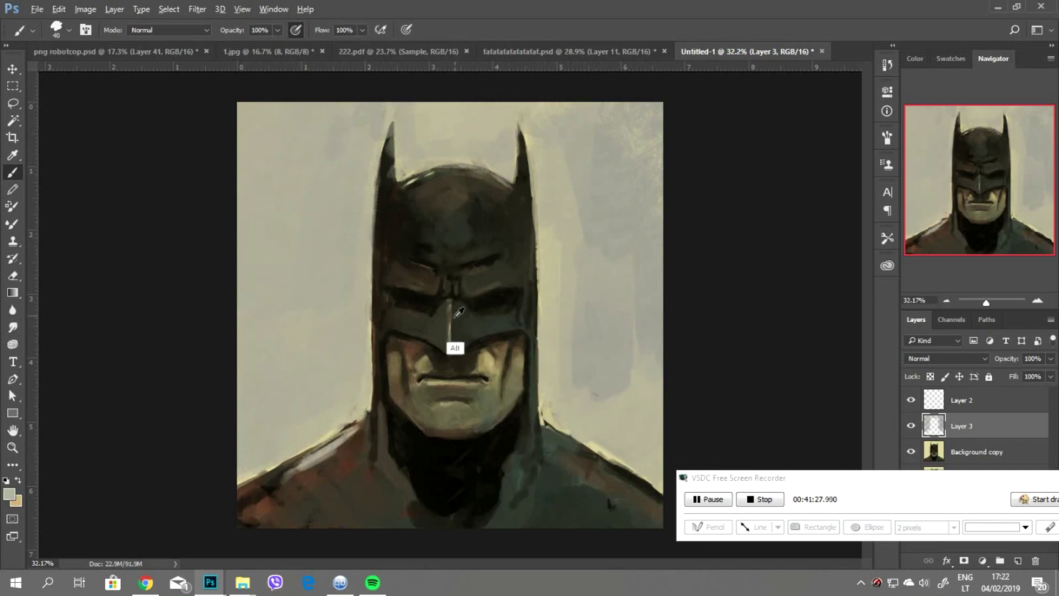
scroll(478, 314, "up", 1)
left_click(69, 30)
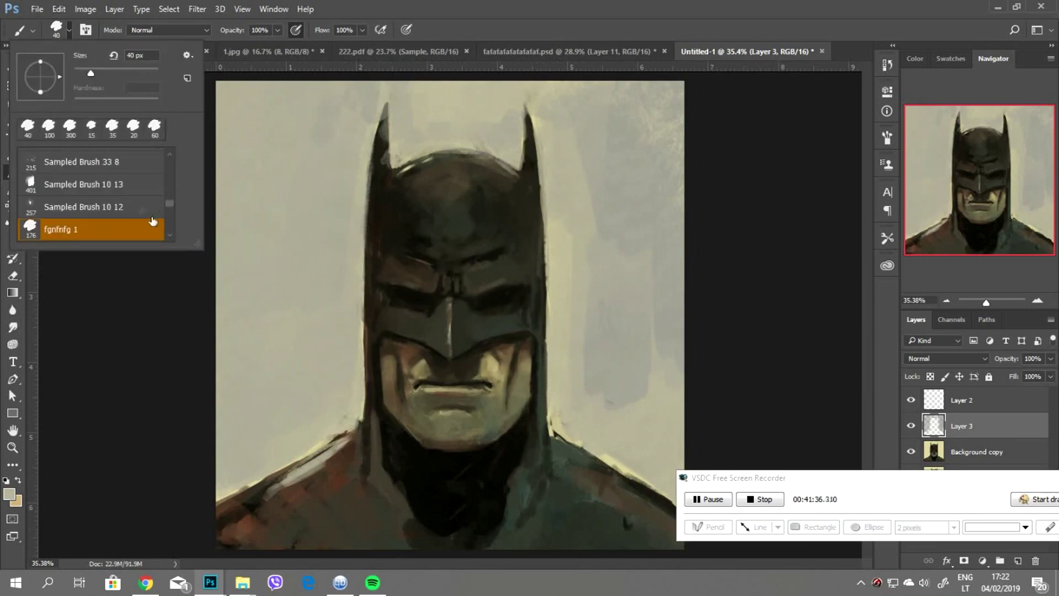
- Try sampled brush presets, settling on Sampled Brush 9 46
double_click(82, 161)
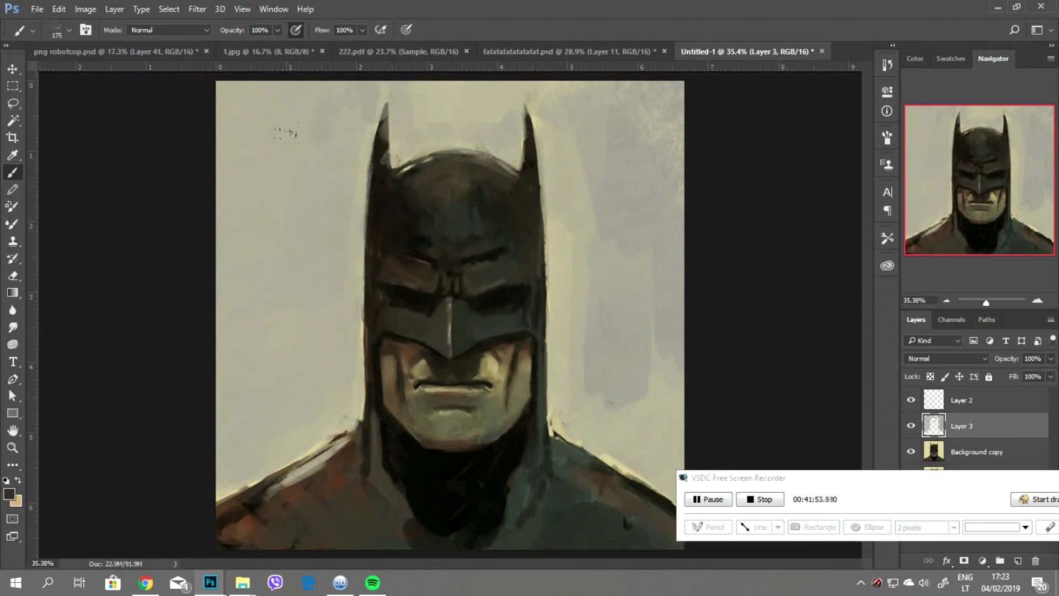
left_click(59, 9)
left_click(69, 29)
left_click(82, 207)
scroll(91, 199, "up", 2)
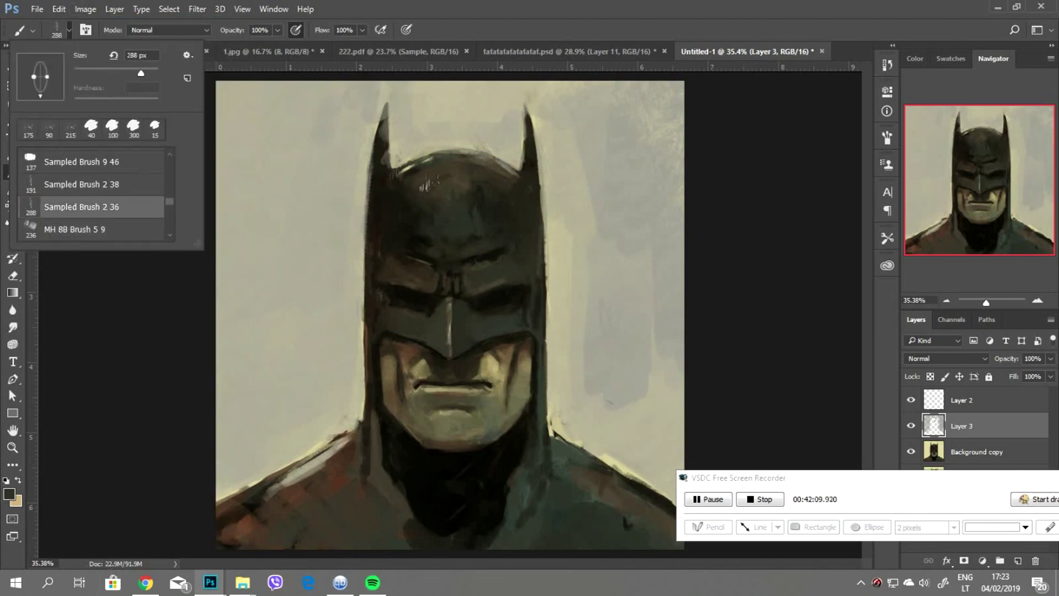
double_click(82, 206)
left_click(69, 29)
double_click(82, 161)
left_click(69, 30)
- Try the 298 px and Flat Point 12 brushes, then pick the 92 px sampled brush
scroll(171, 158, "down", 2)
left_click(83, 229)
left_click(503, 170)
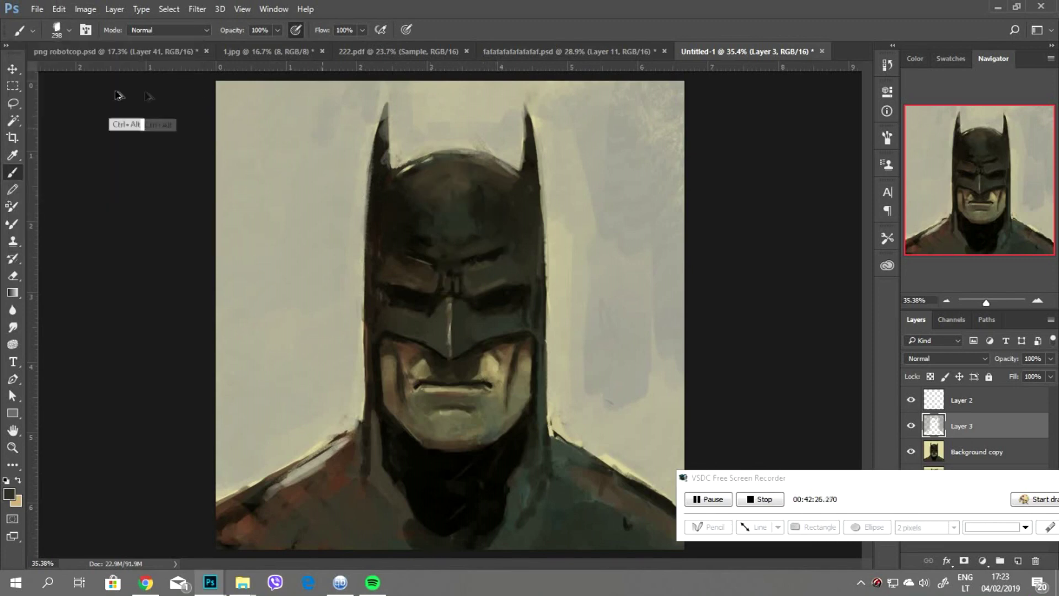
left_click(69, 30)
left_click(83, 207)
key("Return")
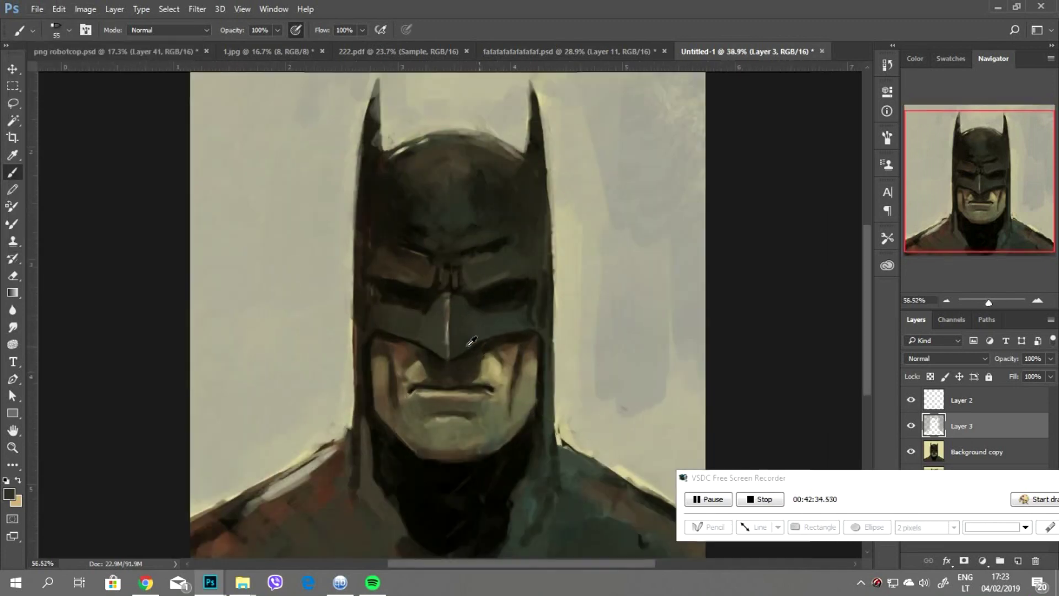
left_click(69, 29)
scroll(174, 198, "down", 2)
scroll(177, 223, "down", 3)
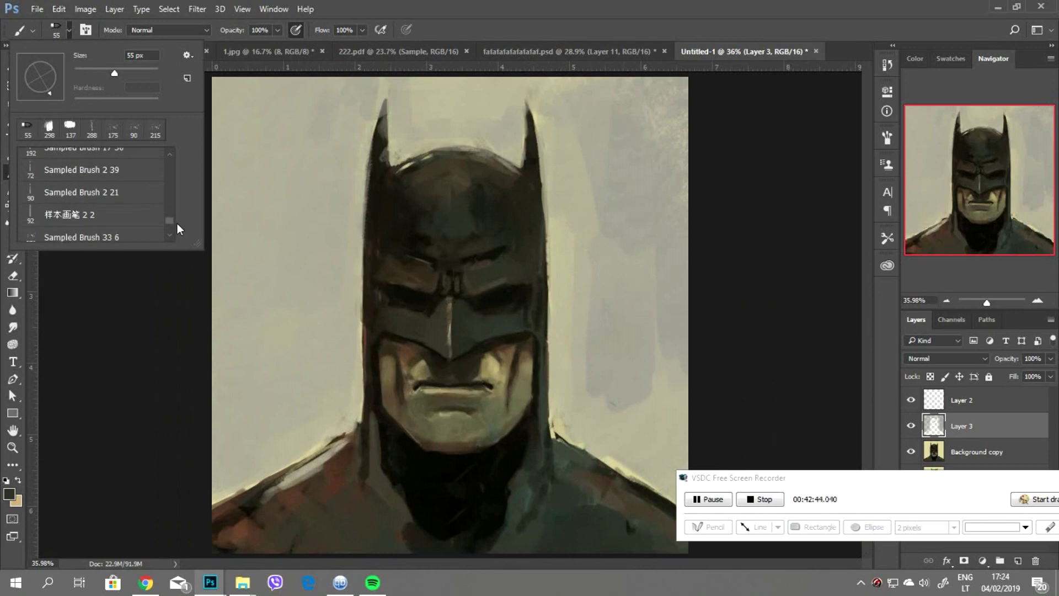
double_click(83, 229)
scroll(441, 143, "up", 3)
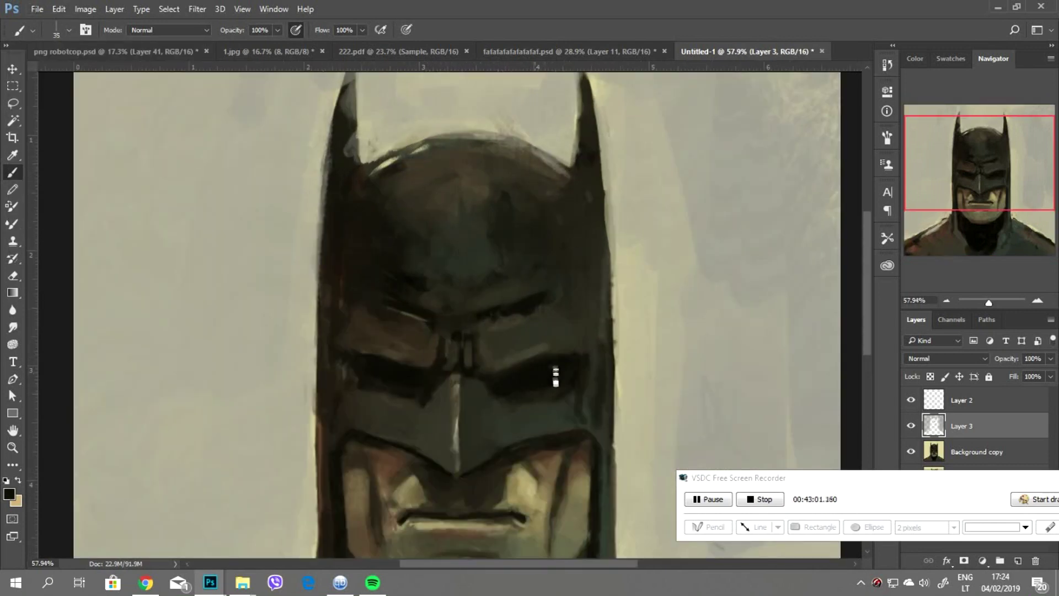
- Sample the nose bridge, neck and jaw colours, ending on a light chin skin tone
left_click(440, 353, "alt")
scroll(439, 354, "down", 3)
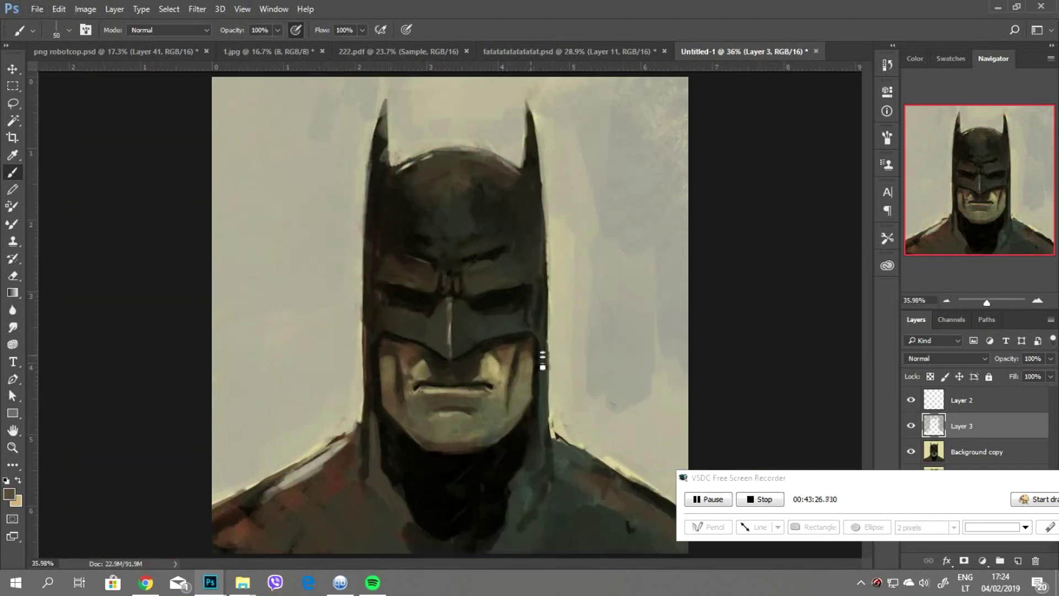
left_click(517, 451, "alt")
left_click(413, 433, "alt")
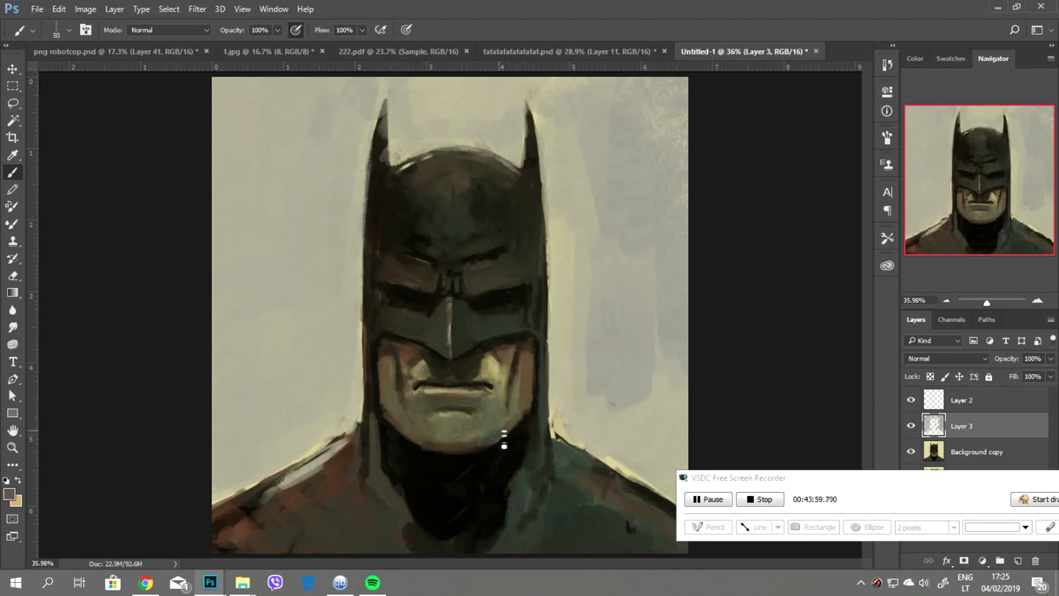
left_click(446, 447, "alt")
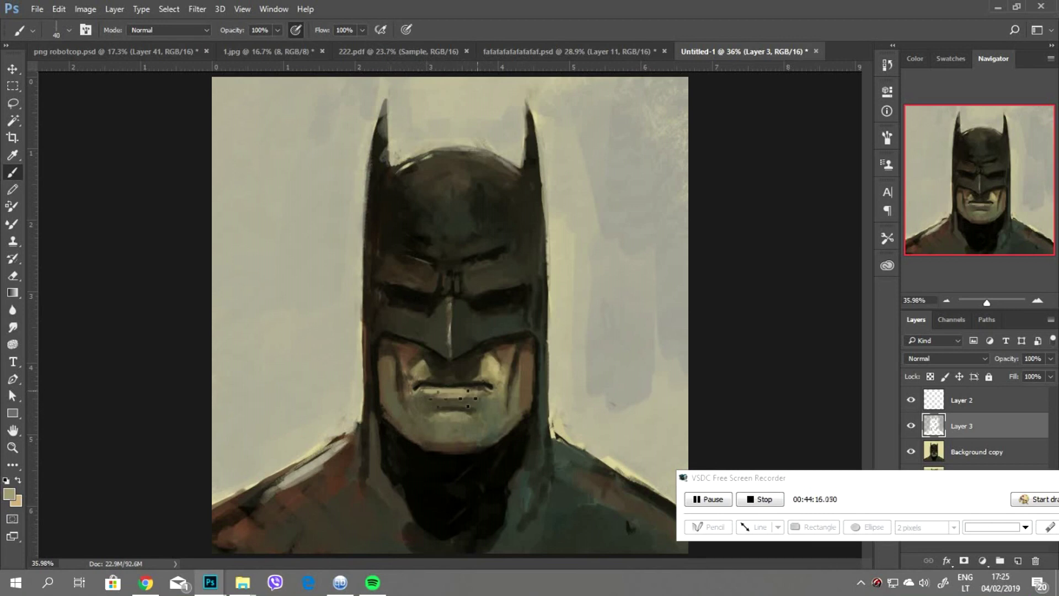
- Zoom in and paint dark strokes along the lip line and the right cheek
scroll(447, 393, "up", 4)
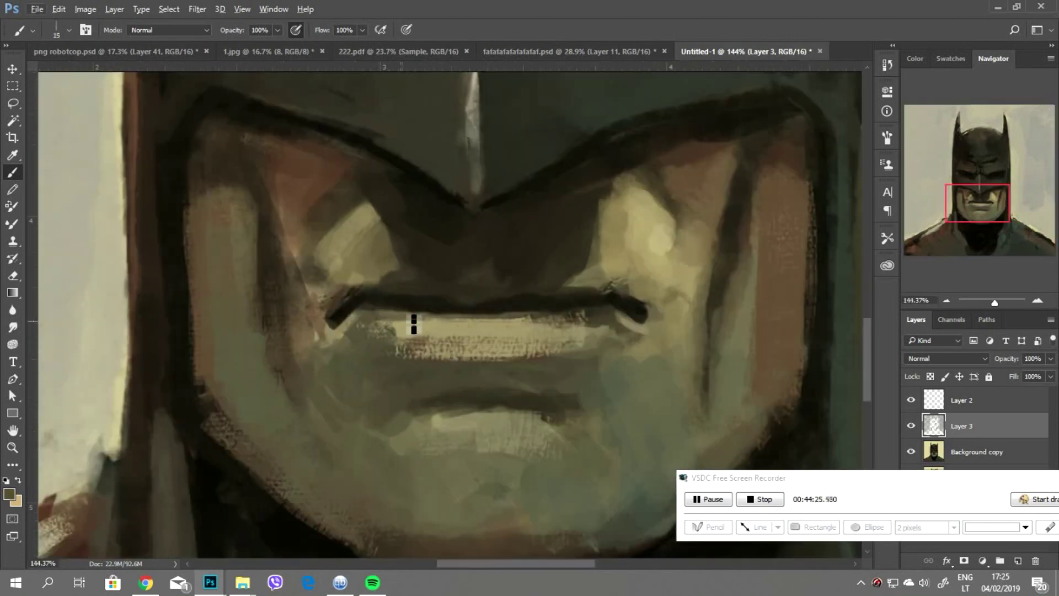
left_click_drag(414, 319, 584, 324)
left_click_drag(386, 305, 643, 313)
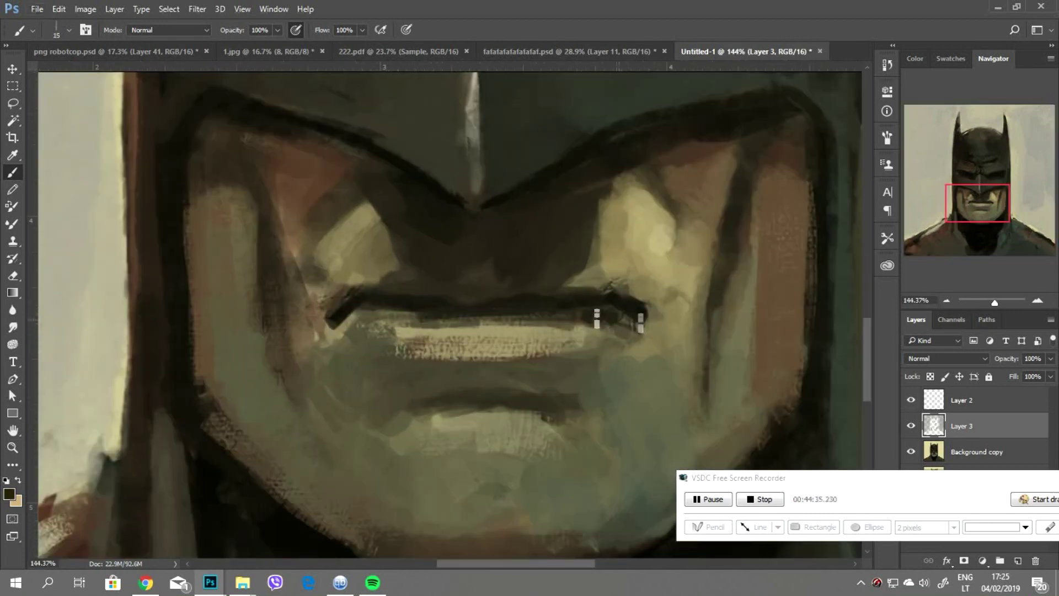
left_click_drag(522, 224, 676, 354)
- Enlarge the brush to 60 and paint sampled beige highlights on the right shoulder, cowl edge and right eye
scroll(662, 342, "down", 4)
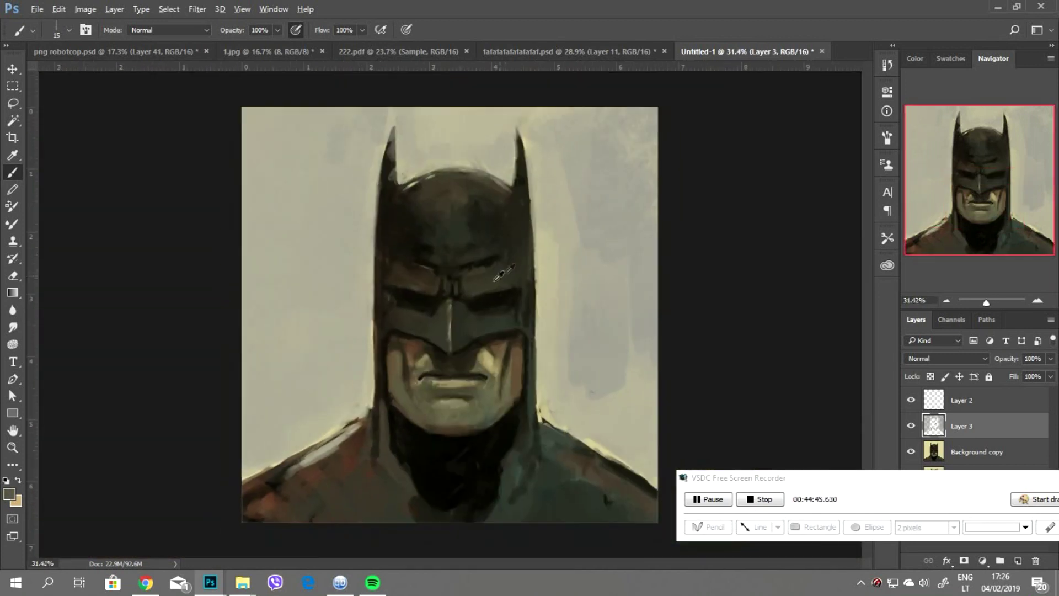
key("bracketright")
key("bracketright")
key("bracketright")
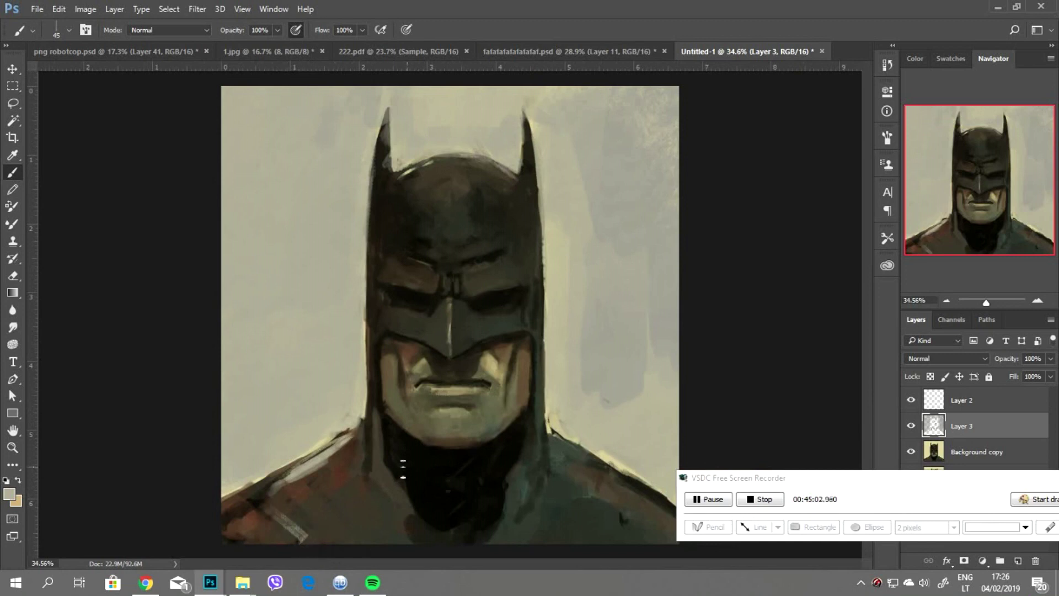
left_click_drag(589, 458, 606, 473)
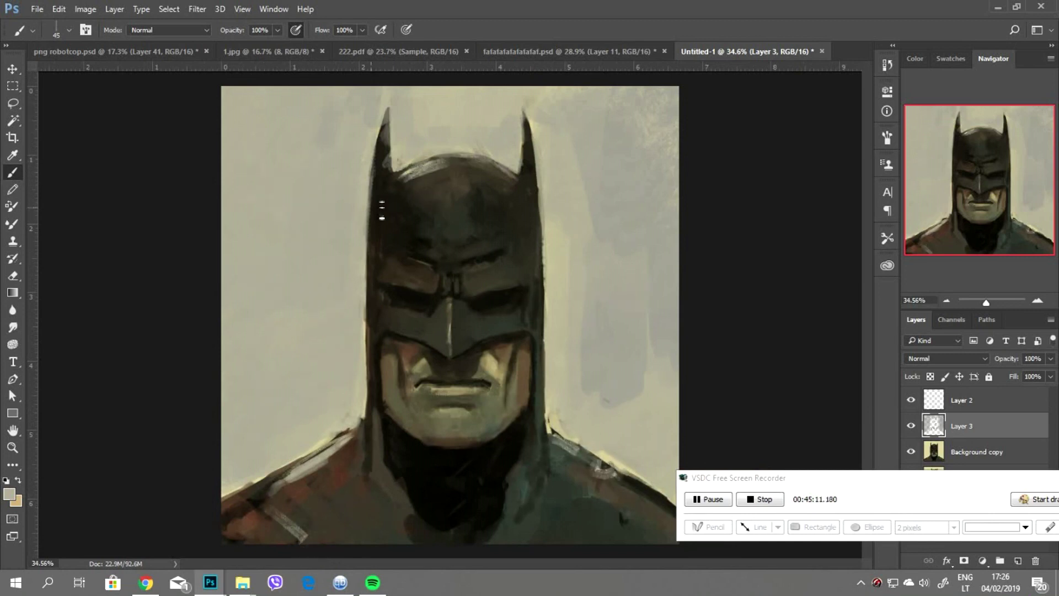
left_click_drag(370, 259, 372, 323)
left_click(384, 114, "alt")
left_click(533, 121, "alt")
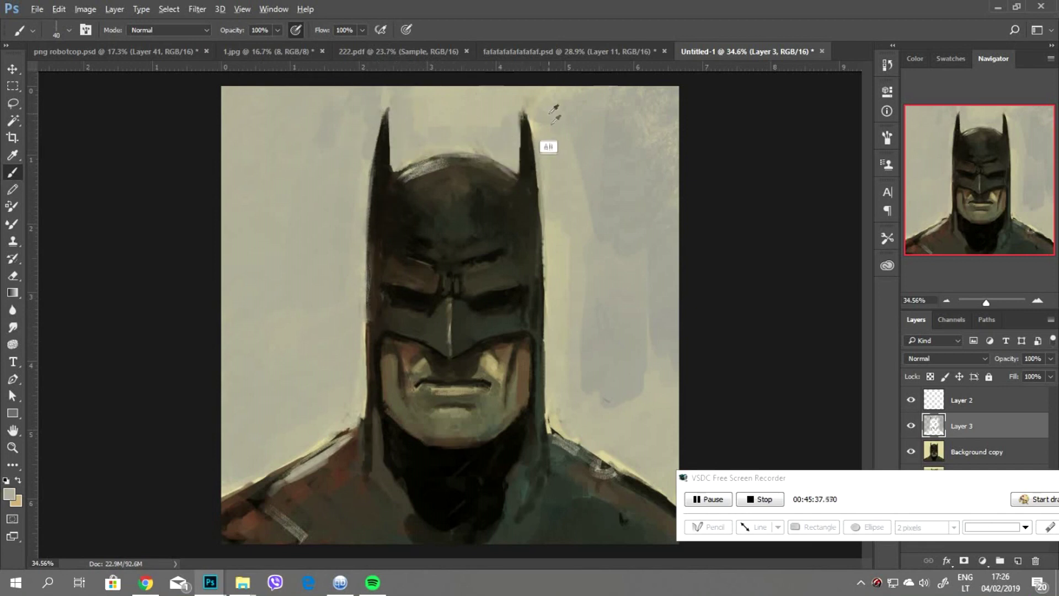
left_click_drag(479, 292, 512, 287)
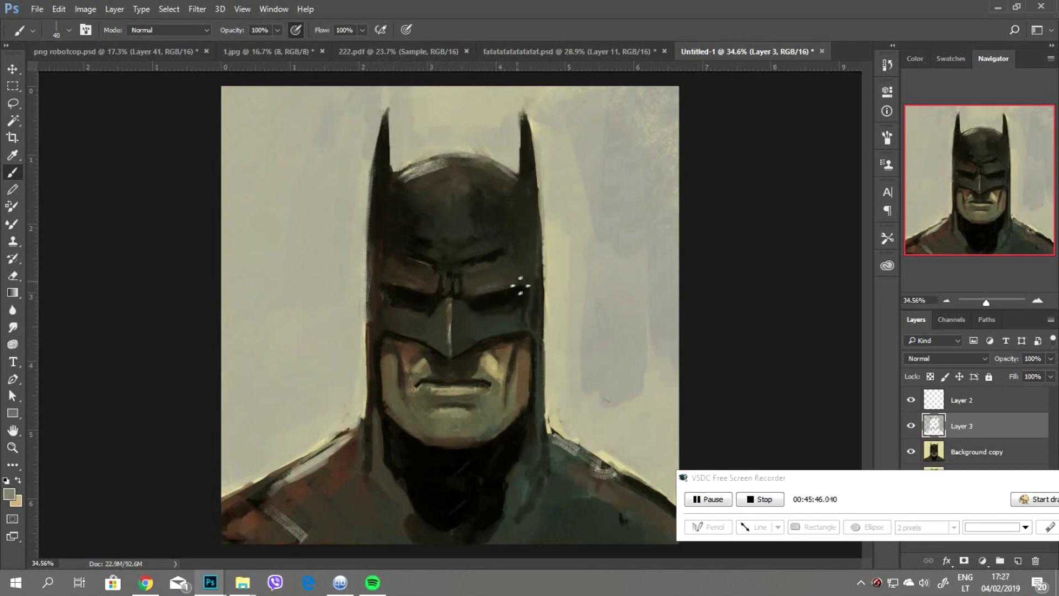
left_click(448, 366, "alt")
scroll(425, 270, "up", 2)
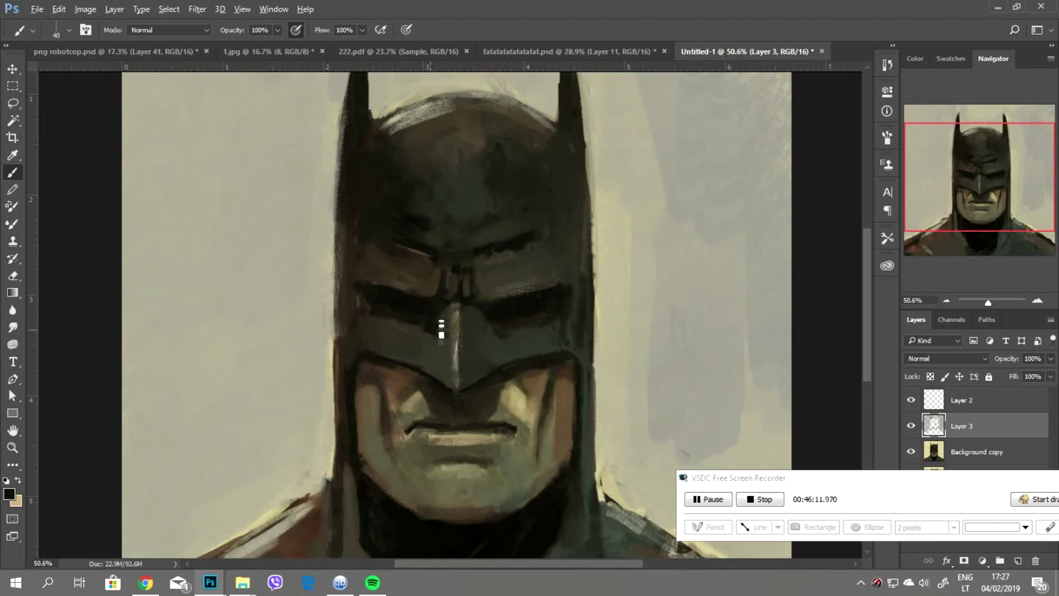
- Darken the left and right outer edges of the cowl with dark strokes
key("alt")
left_click_drag(359, 243, 366, 342)
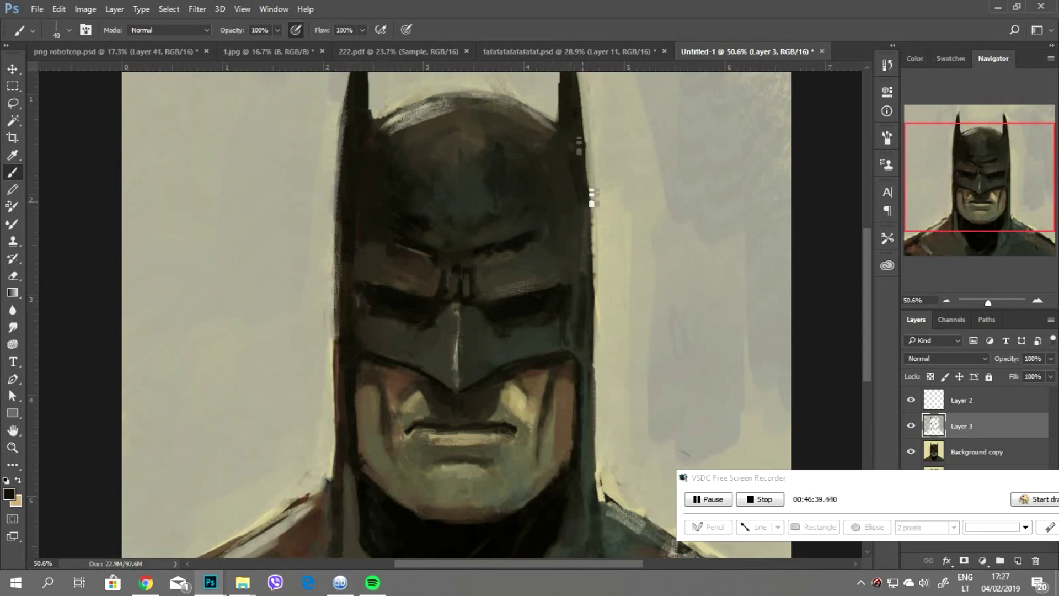
left_click_drag(575, 165, 587, 319)
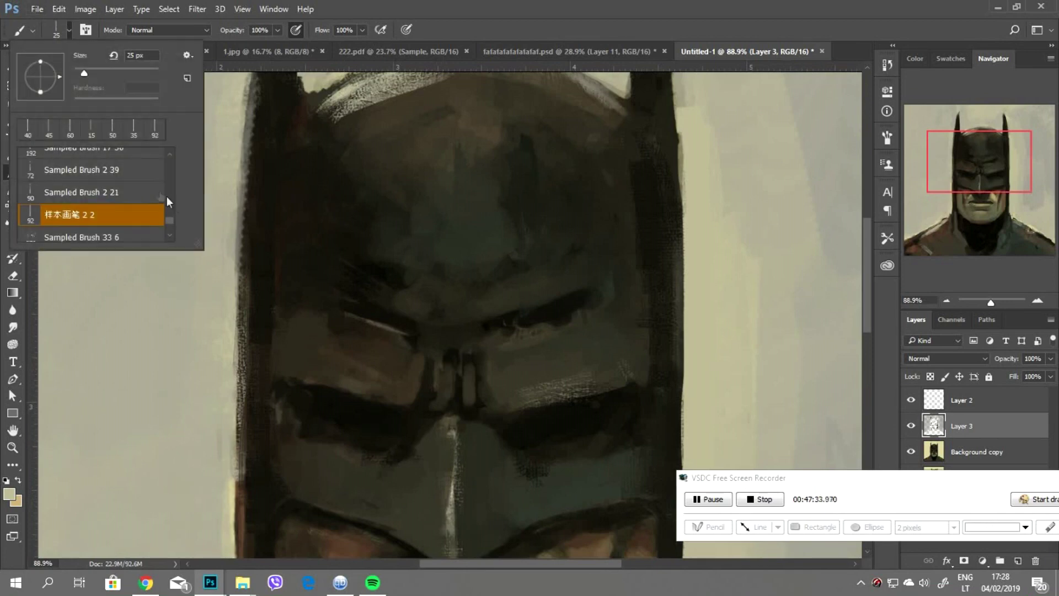
scroll(166, 199, "up", 3)
- With the 192 px sampled brush, darken the mask edge beside the right cheek and sample a darker tone
double_click(130, 180)
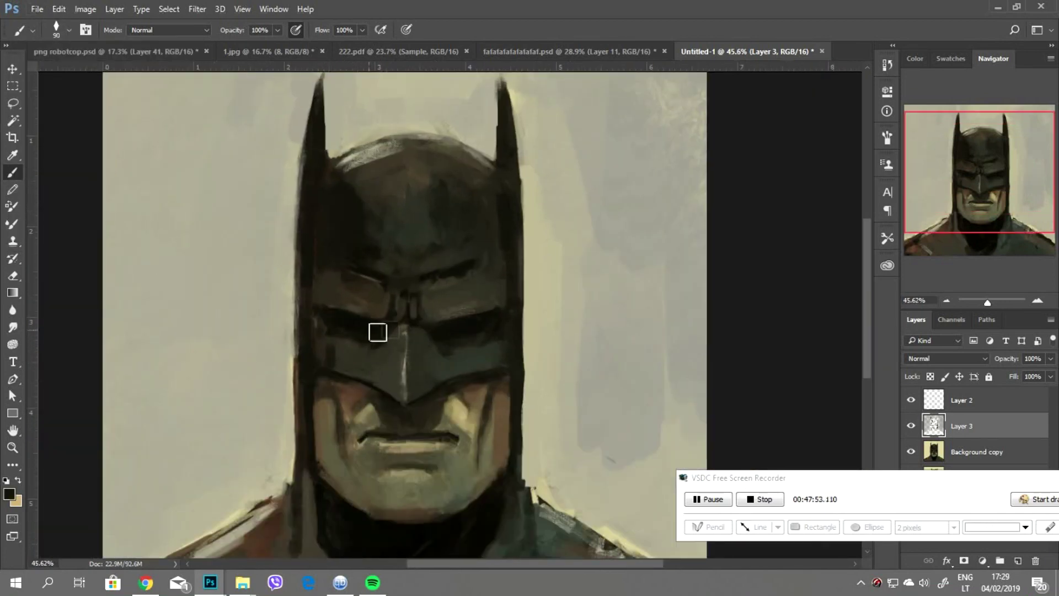
left_click_drag(488, 348, 492, 375)
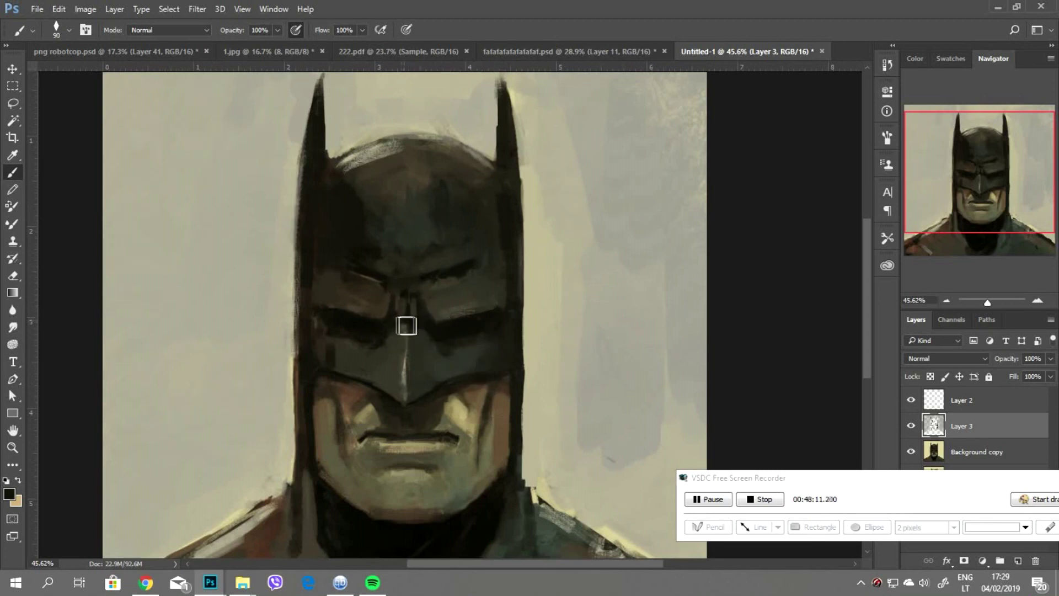
key("bracketleft")
key("bracketleft")
key("bracketleft")
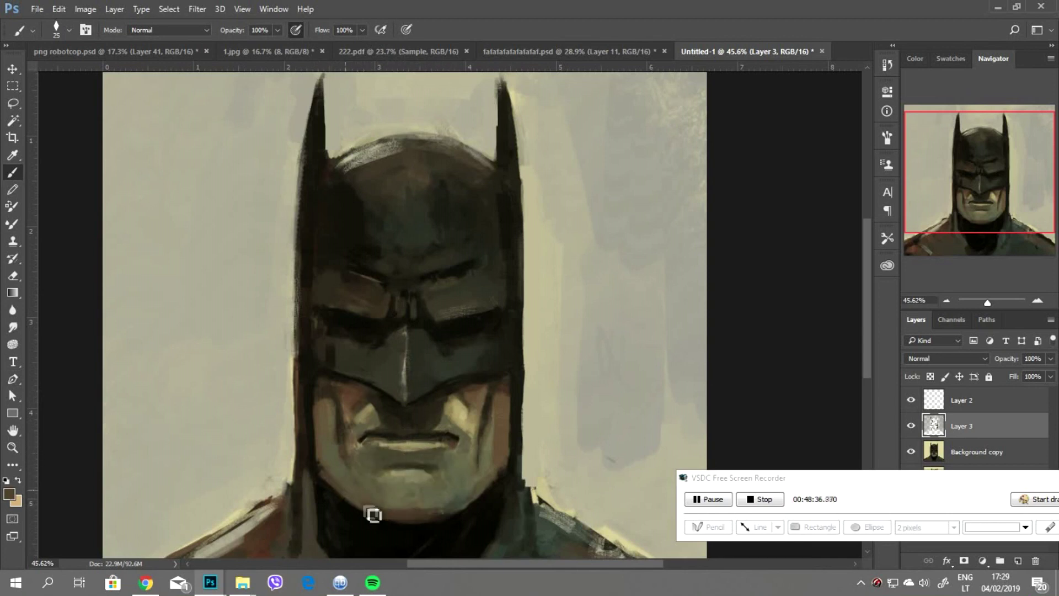
key("bracketright")
key("bracketright")
key("bracketright")
key("alt")
left_click(487, 507, "alt")
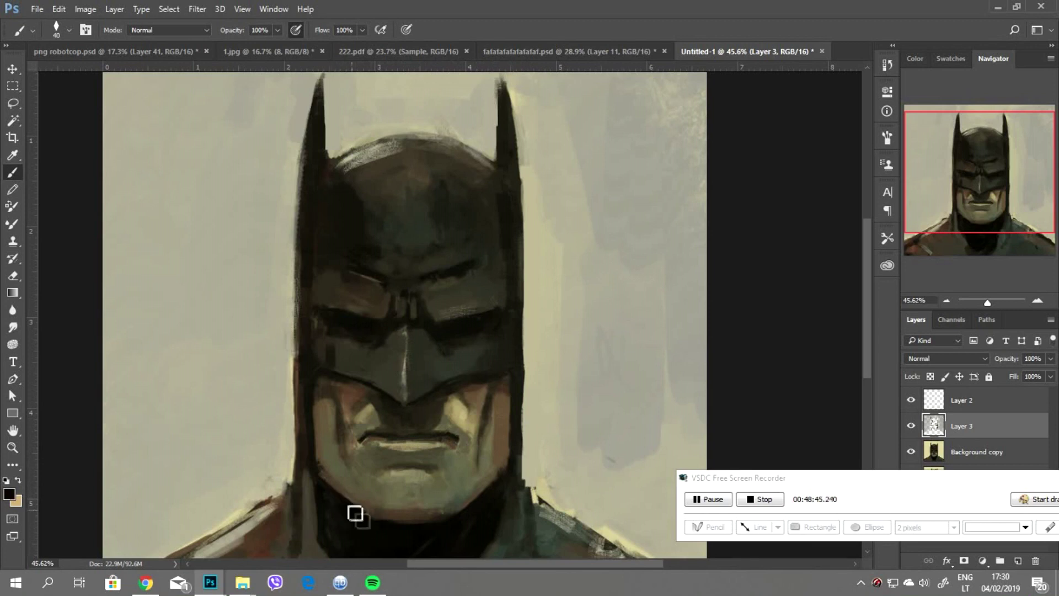
scroll(326, 502, "down", 2, "alt")
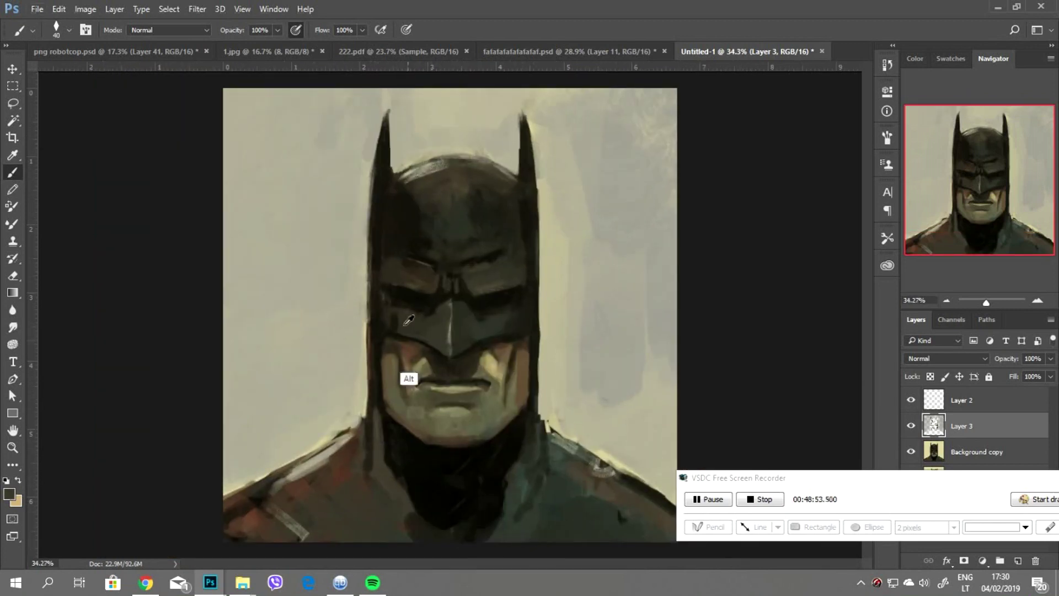
- Choose a textured brush preset and paint over the highlights on both shoulders
left_click(67, 32)
scroll(169, 154, "down", 3)
scroll(168, 154, "down", 3)
scroll(171, 160, "down", 3)
scroll(171, 199, "down", 3)
scroll(171, 208, "up", 2)
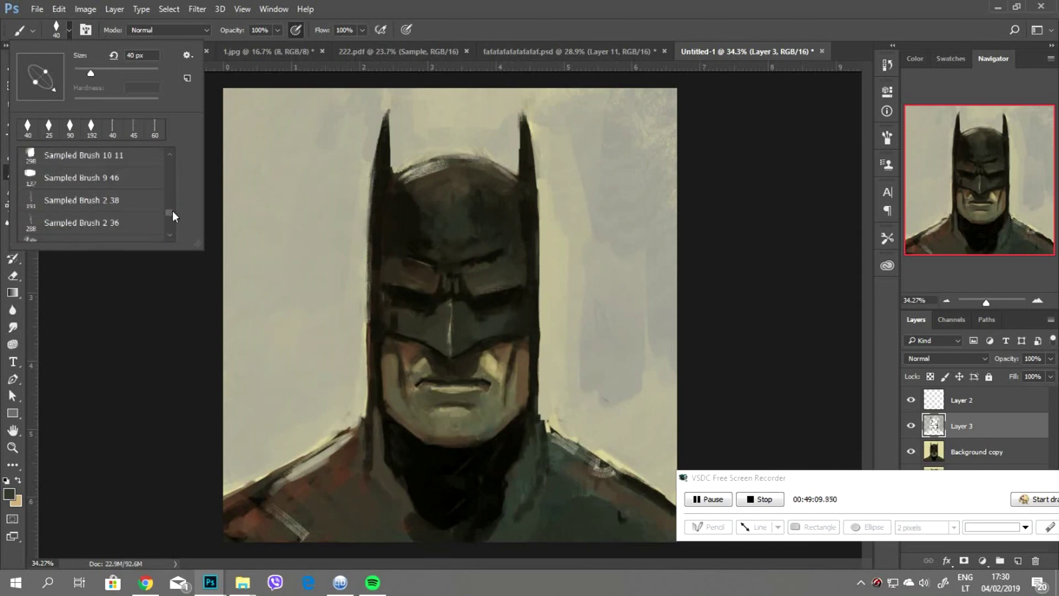
scroll(171, 160, "down", 2)
scroll(170, 157, "up", 1)
scroll(168, 204, "down", 3)
scroll(170, 217, "down", 2)
scroll(156, 207, "down", 2)
double_click(148, 200)
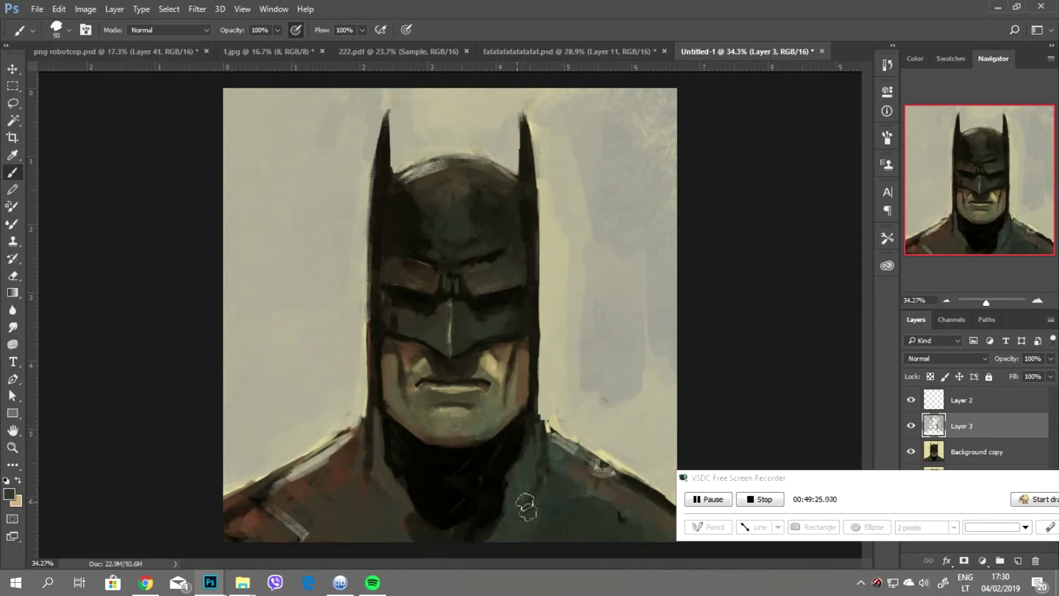
left_click_drag(618, 483, 569, 448)
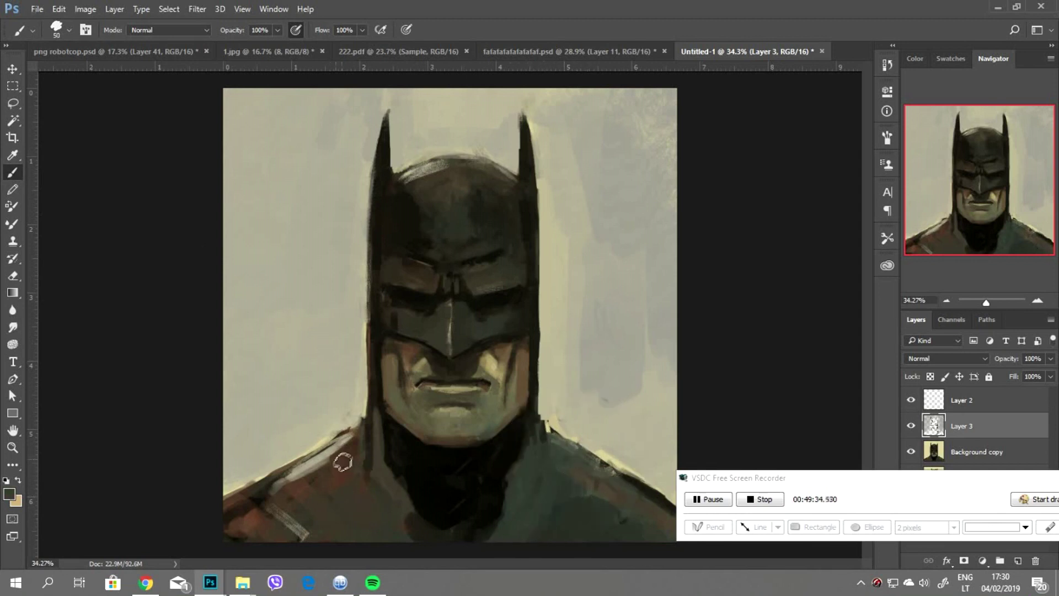
left_click_drag(343, 462, 295, 481)
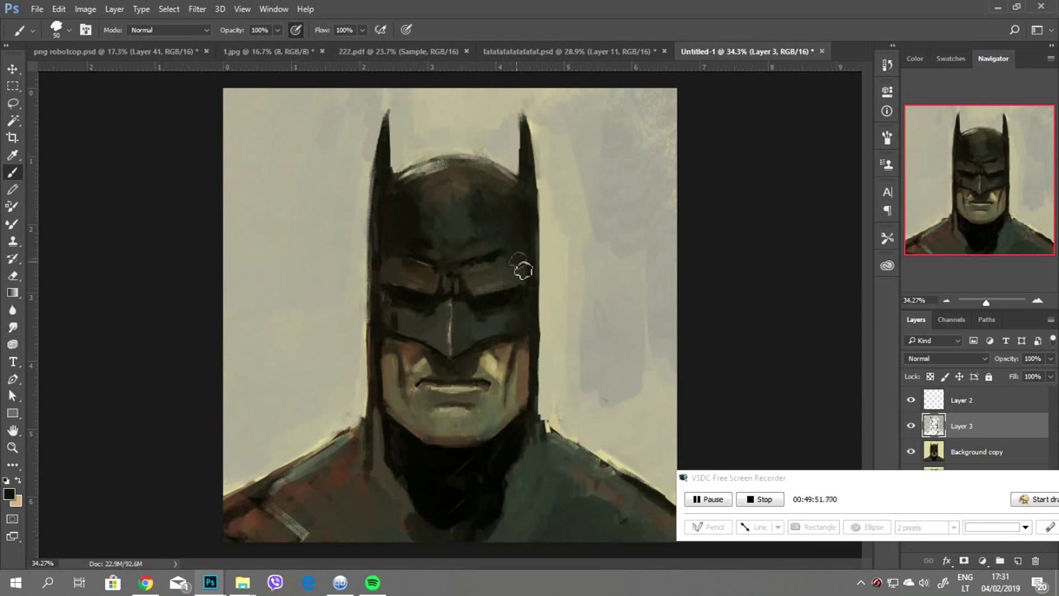
- Add a sampled light mark down the nose ridge and a thin dark stroke on the chest
key("alt")
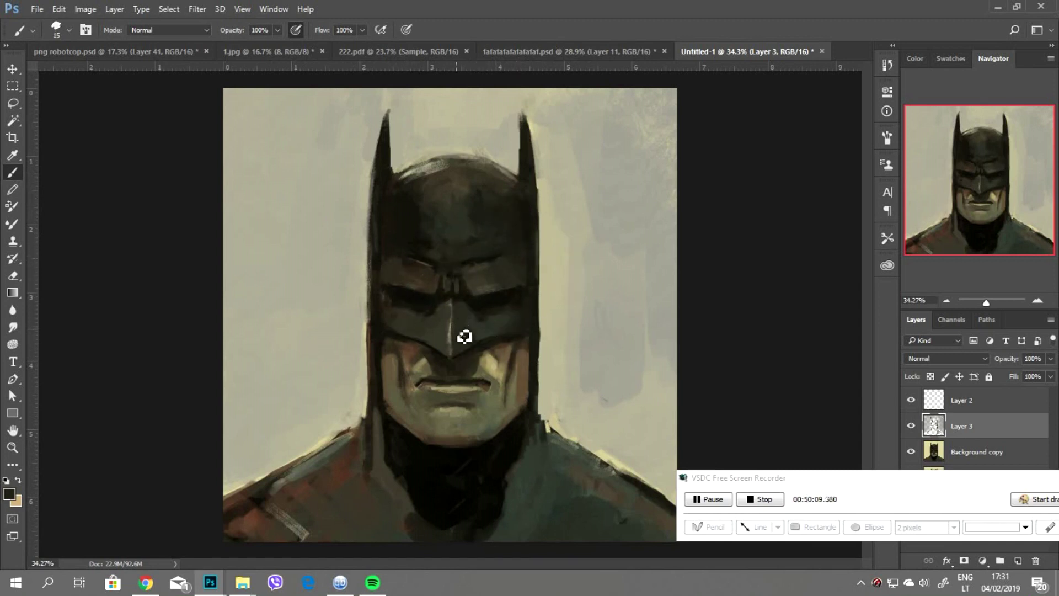
left_click(454, 331, "alt")
left_click_drag(452, 325, 456, 346)
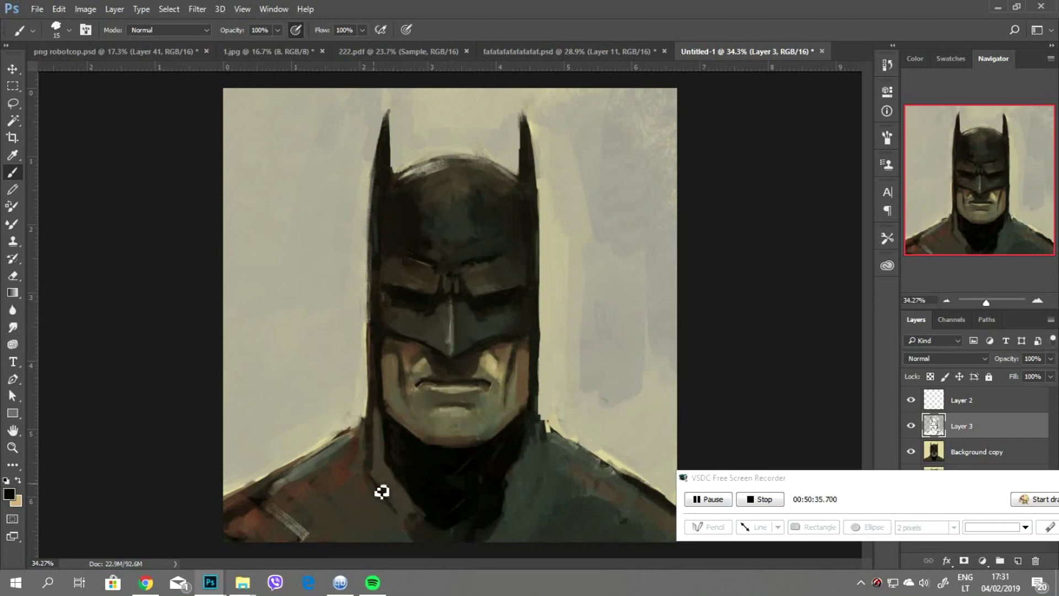
left_click_drag(600, 468, 590, 522)
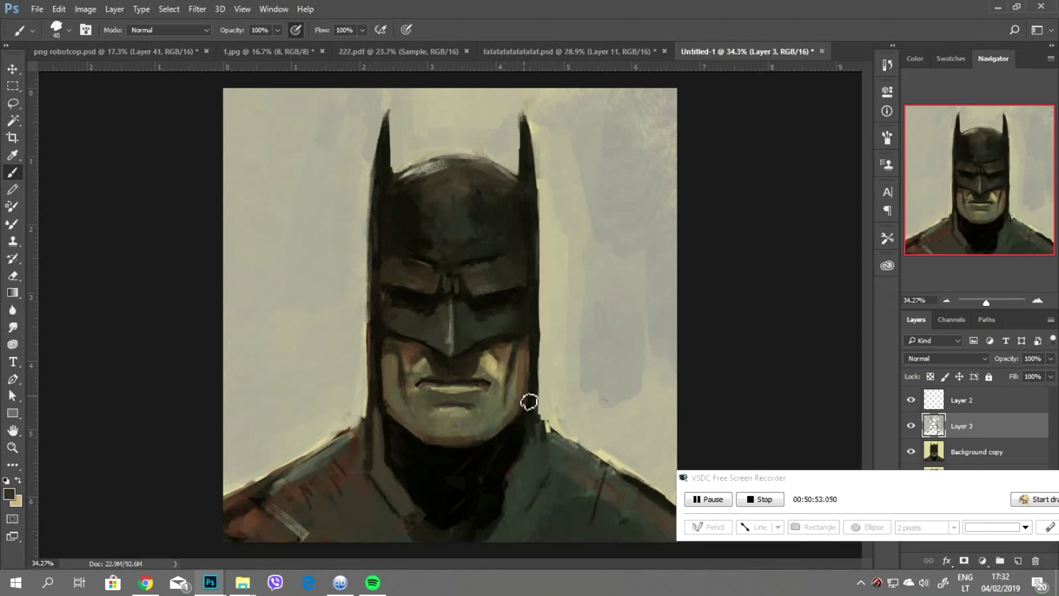
- Sample alternating dark shadow and light skin tones around the mouth, resizing the brush to 40 then 30
key("bracketright")
key("bracketright")
key("bracketright")
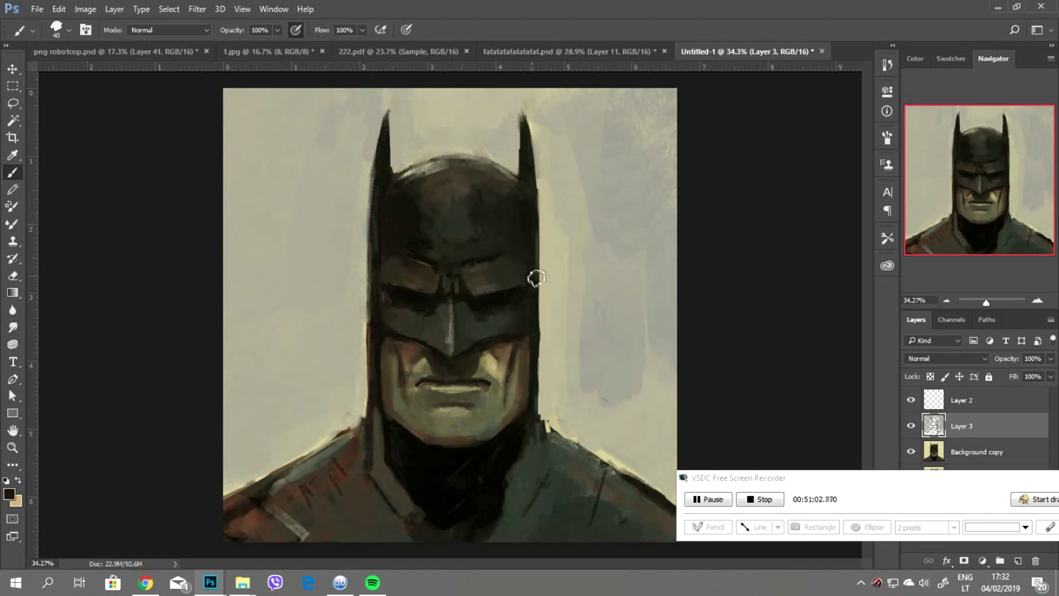
left_click(497, 327, "alt")
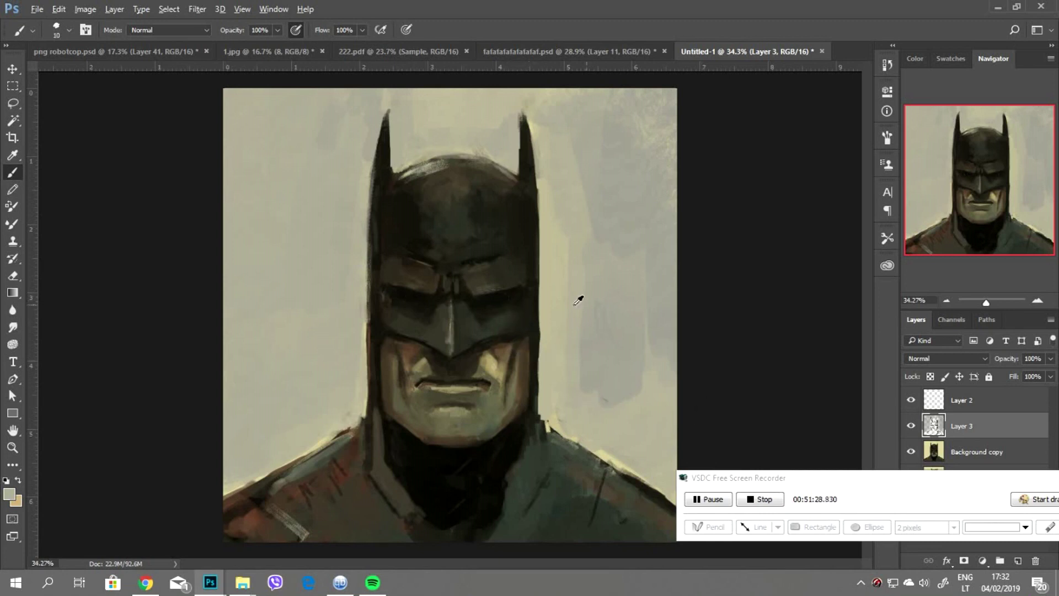
scroll(704, 407, "down", 2)
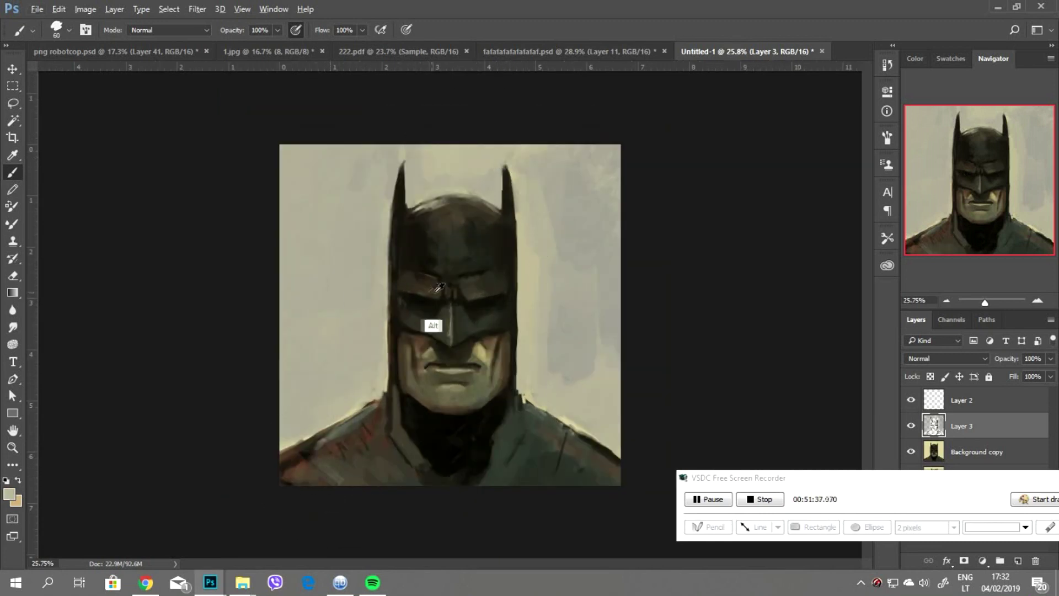
left_click(417, 401, "alt")
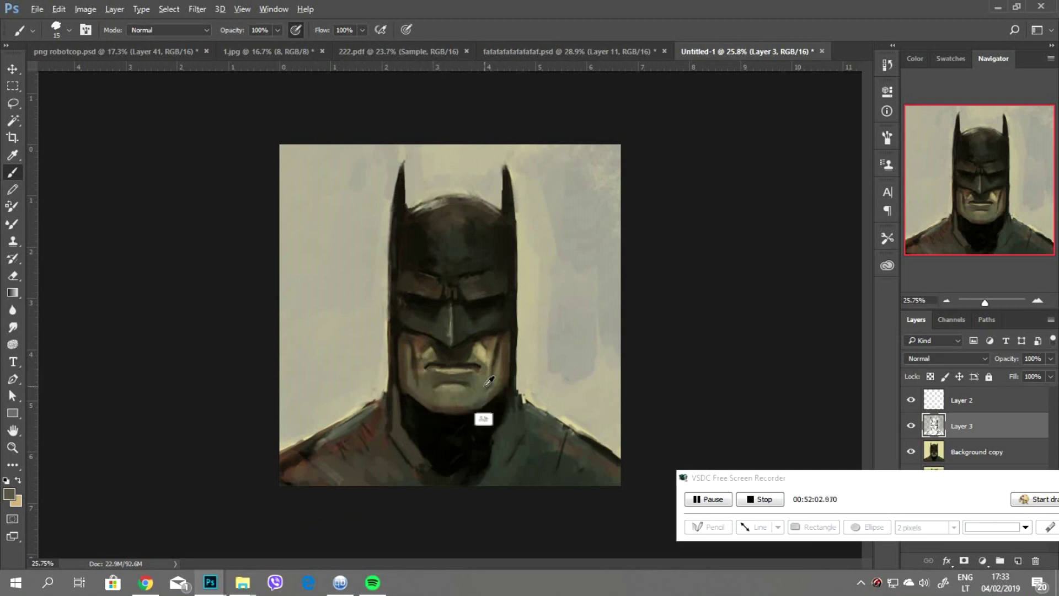
left_click(486, 389, "alt")
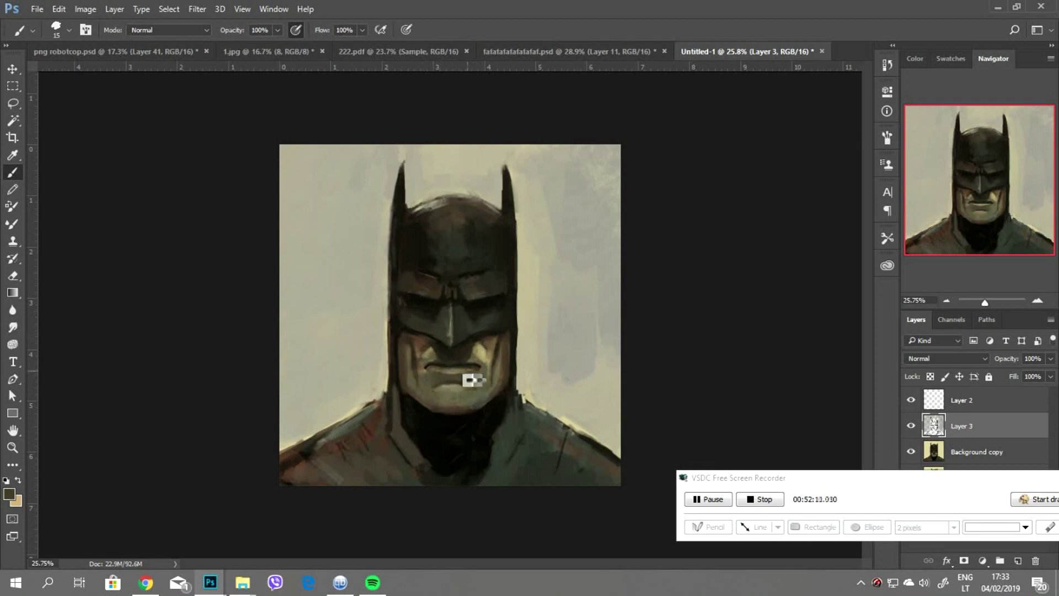
left_click(438, 379, "alt")
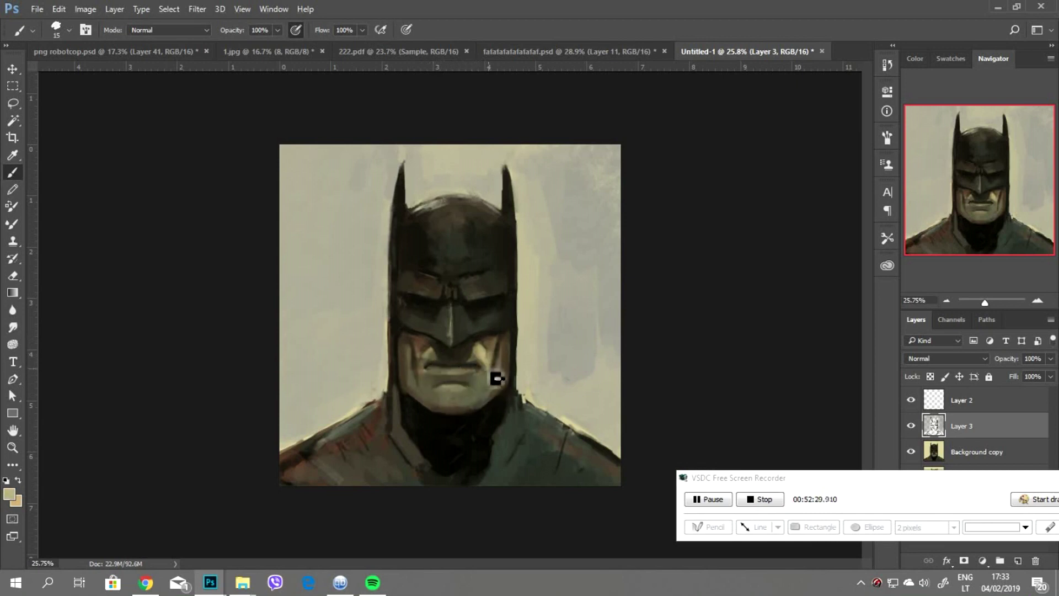
left_click(493, 345, "alt")
key("bracketright")
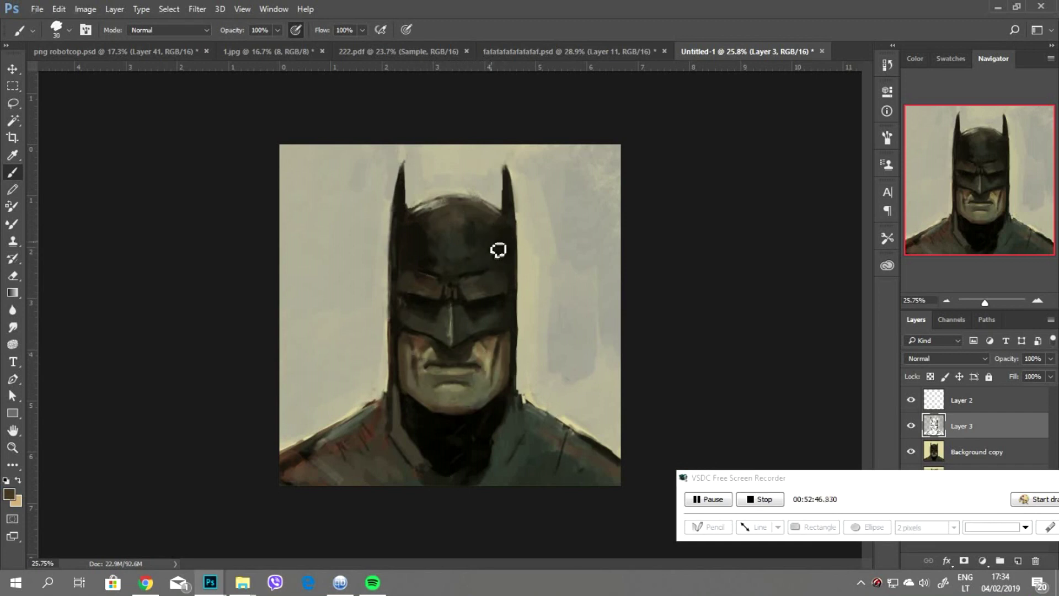
scroll(495, 250, "down", 1)
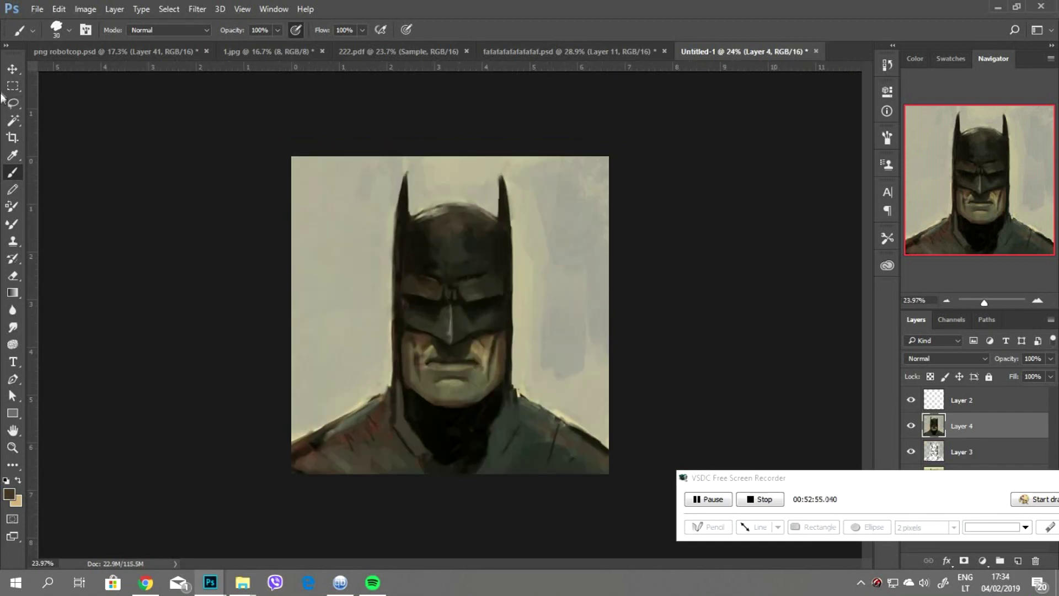
- Copy the upper cowl onto a new layer, nudge it down 0.18 in, and deselect
key("m")
left_click_drag(574, 156, 322, 262)
key("ctrl+alt+shift+e")
key("v")
left_click_drag(480, 242, 480, 251)
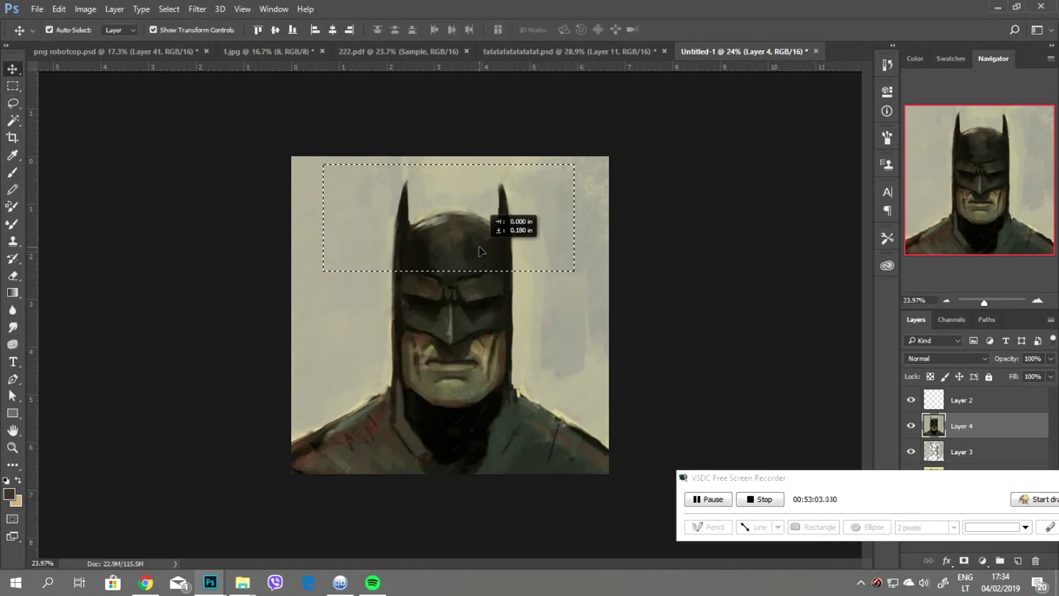
key("ctrl+d")
- With a smaller brush, darken the right ear and extend its tip upward
scroll(450, 313, "up", 5)
key("b")
left_click_drag(436, 248, 416, 259)
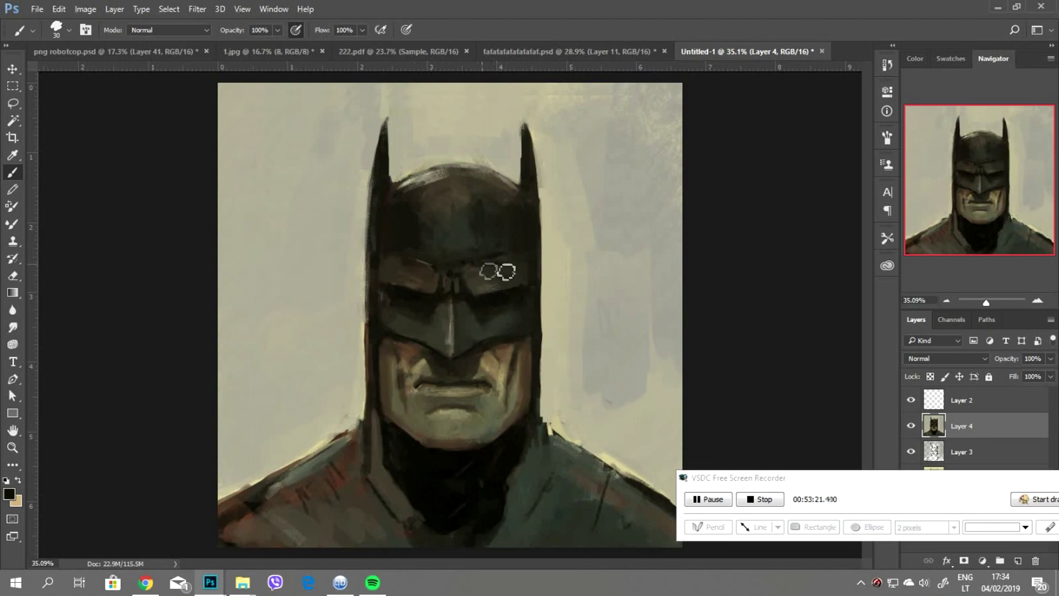
left_click_drag(530, 171, 527, 126)
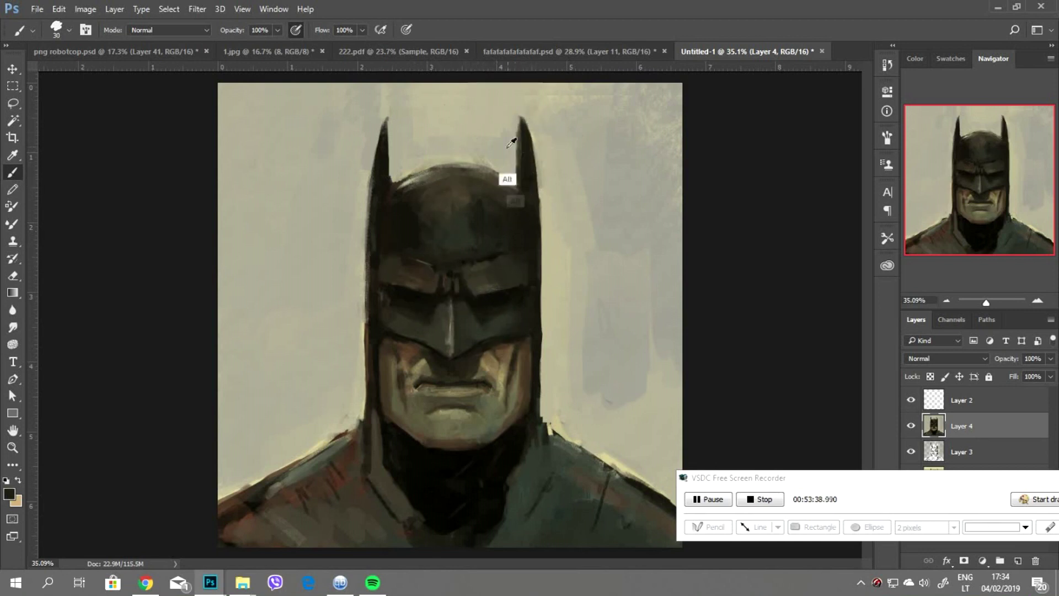
- Paint light and dark strokes along the neck's left edge, then undo them
left_click_drag(374, 389, 369, 478)
left_click(316, 478, "alt")
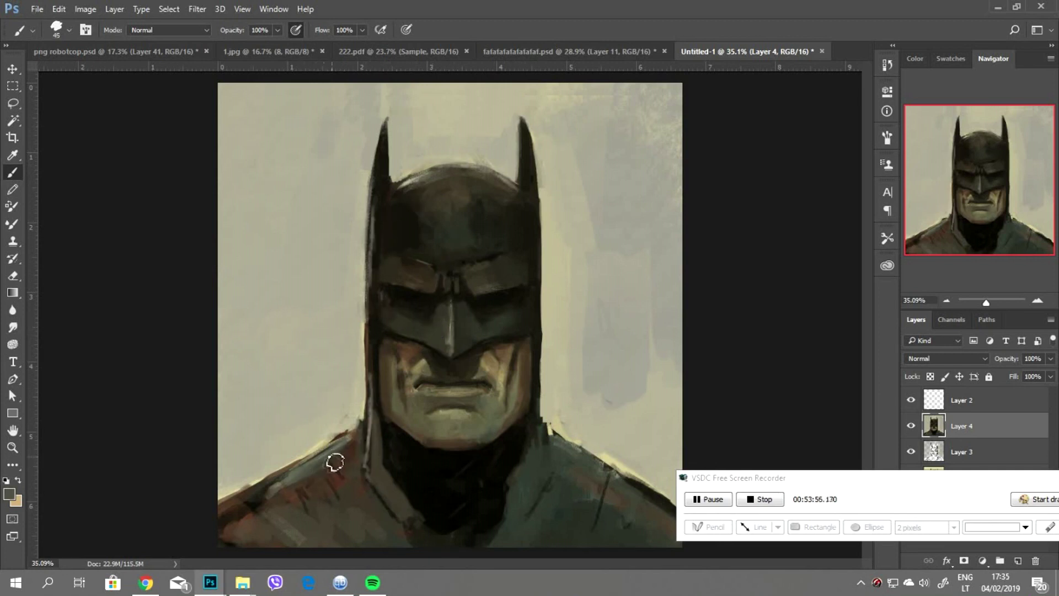
mouse_move(370, 454)
left_mouse_down()
mouse_move(354, 473)
mouse_move(374, 433)
left_mouse_up()
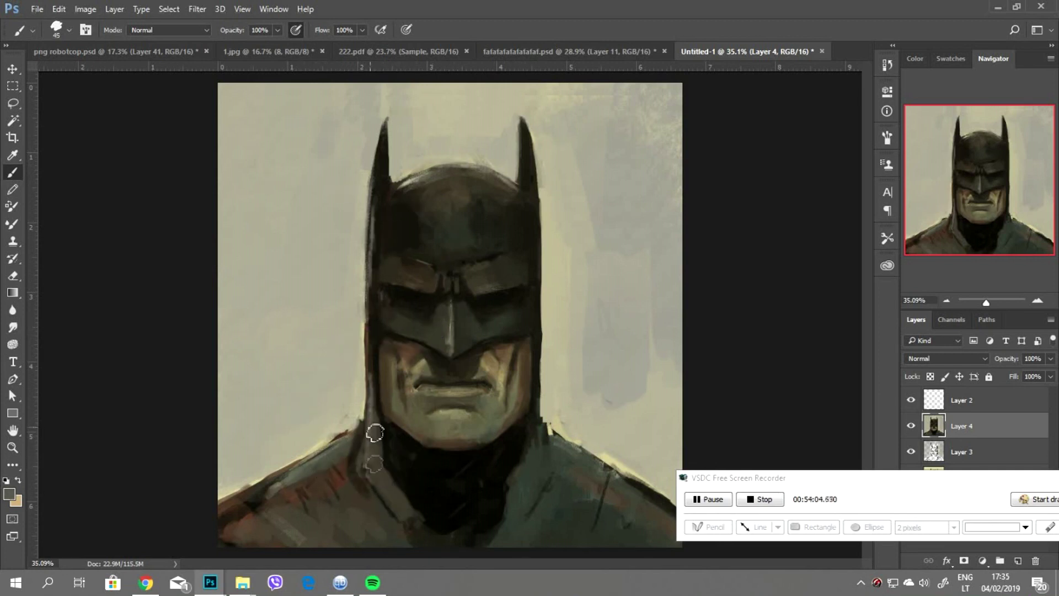
key("bracketleft")
key("bracketleft")
key("bracketleft")
key("ctrl+z")
key("ctrl+z")
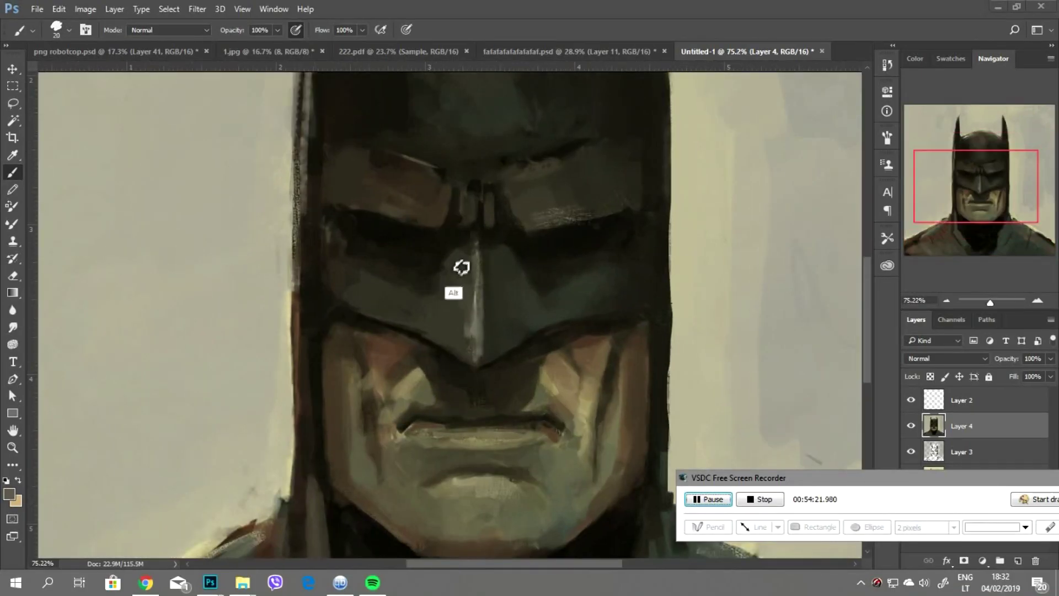
- Sample dark and light tones from the mask, cheek, chin and background, resizing the brush between 8 and 20
left_click(405, 243, "alt")
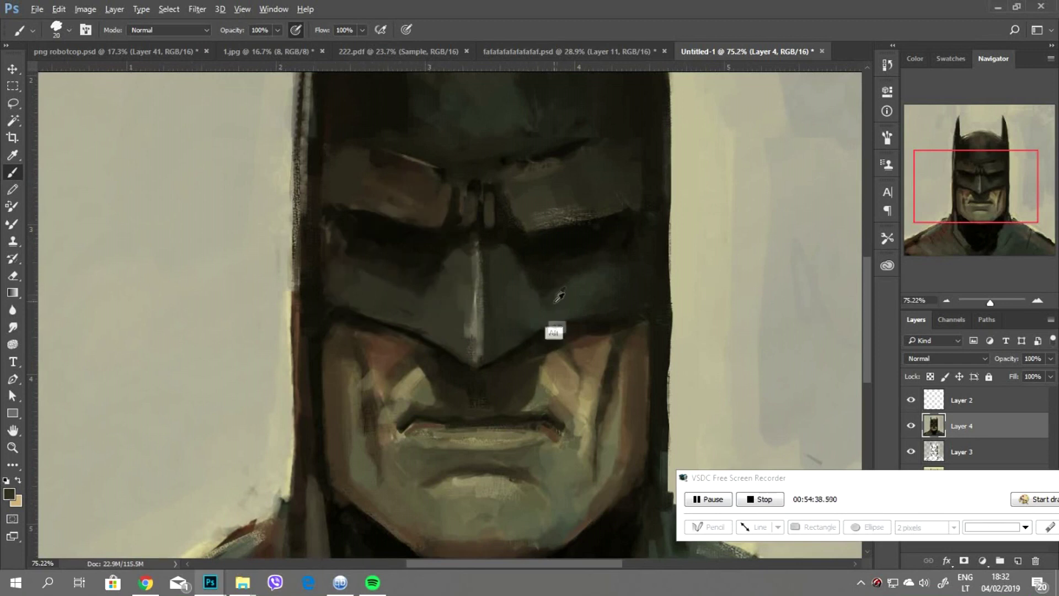
key("bracketleft")
key("bracketleft")
key("bracketleft")
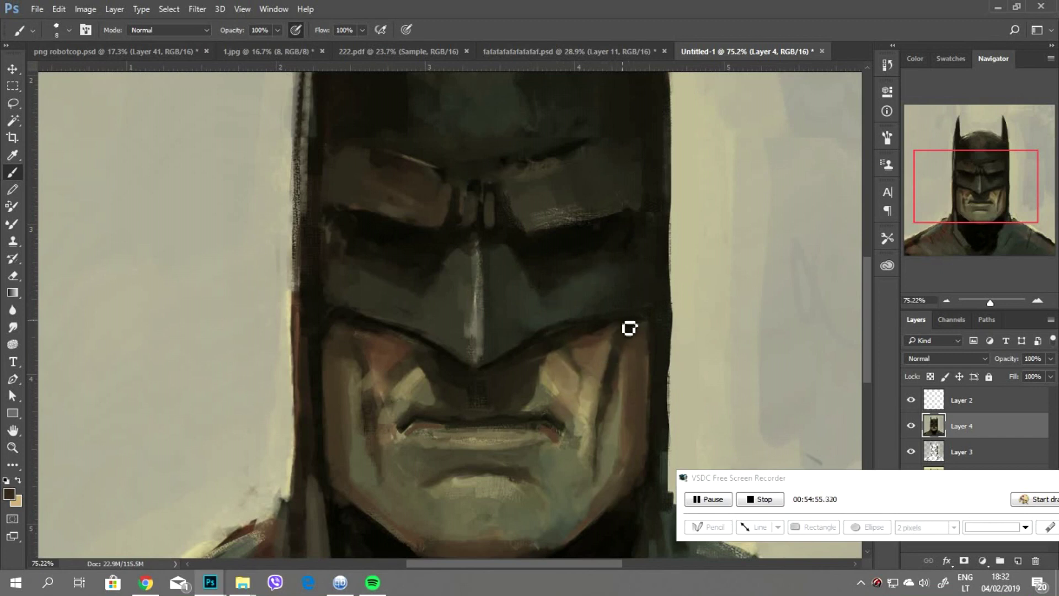
scroll(428, 350, "down", 3)
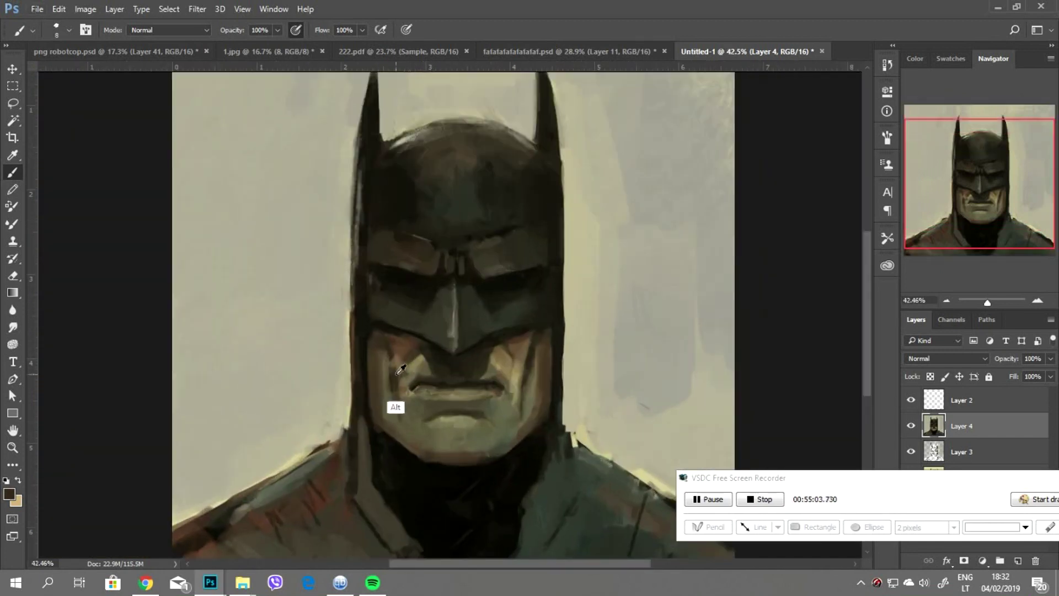
key("bracketright")
key("bracketright")
key("bracketright")
left_click(533, 379, "alt")
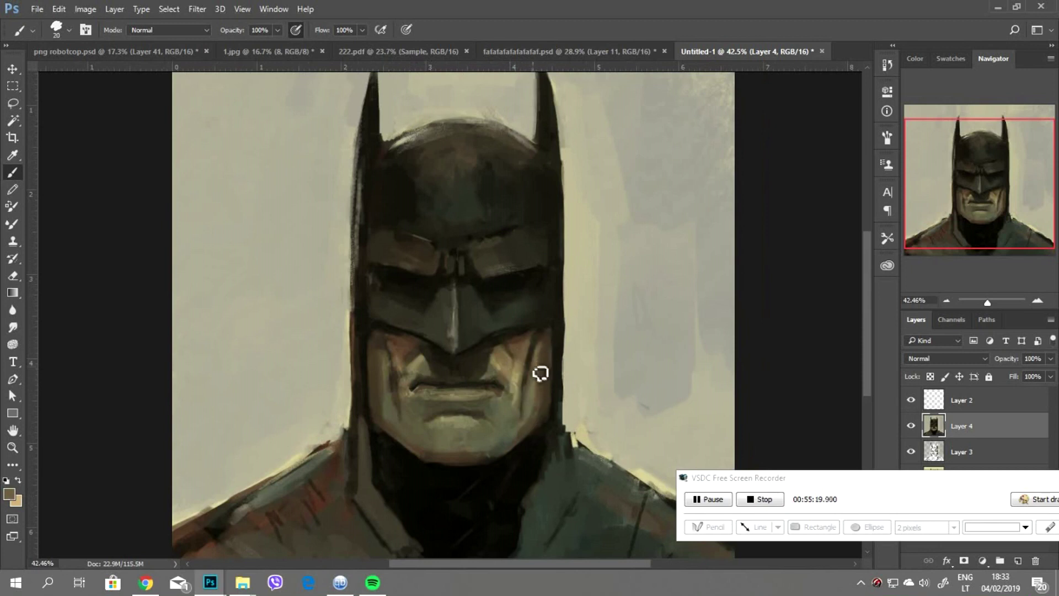
left_click(407, 430, "alt")
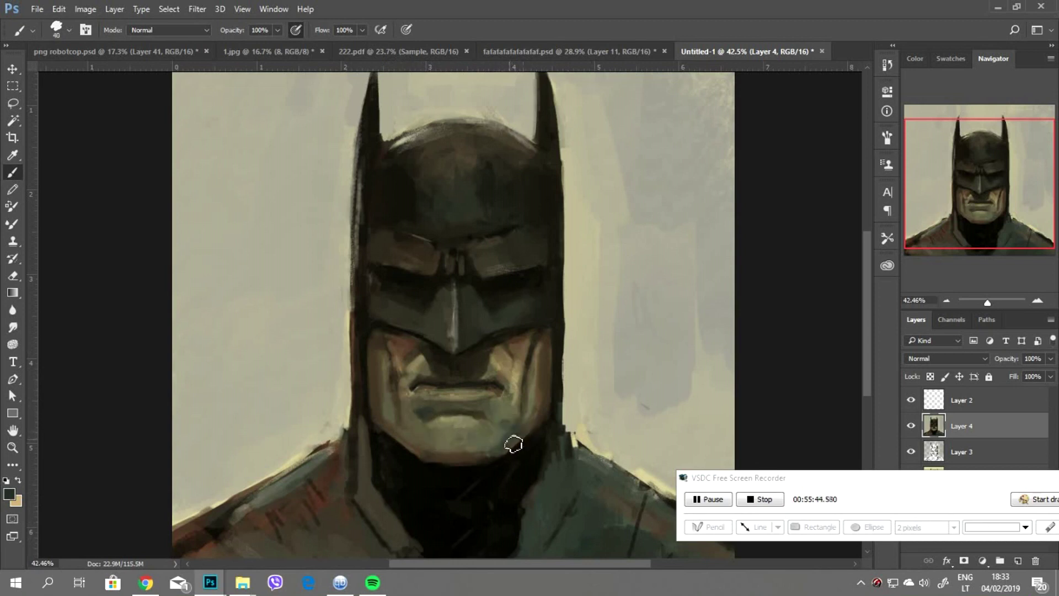
left_click(344, 298, "alt")
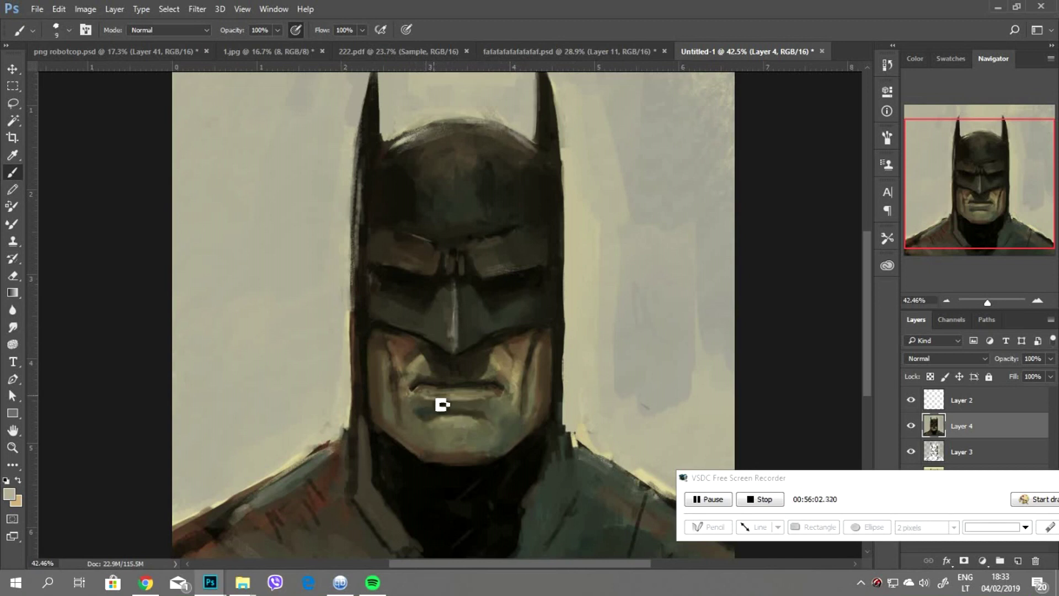
left_click(417, 383, "alt")
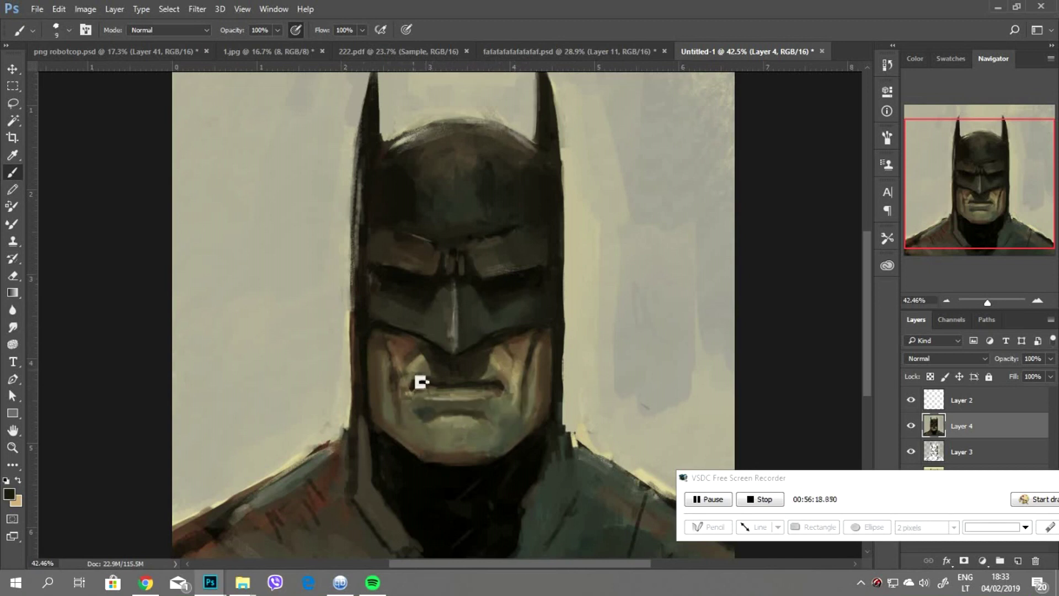
left_click(407, 421, "alt")
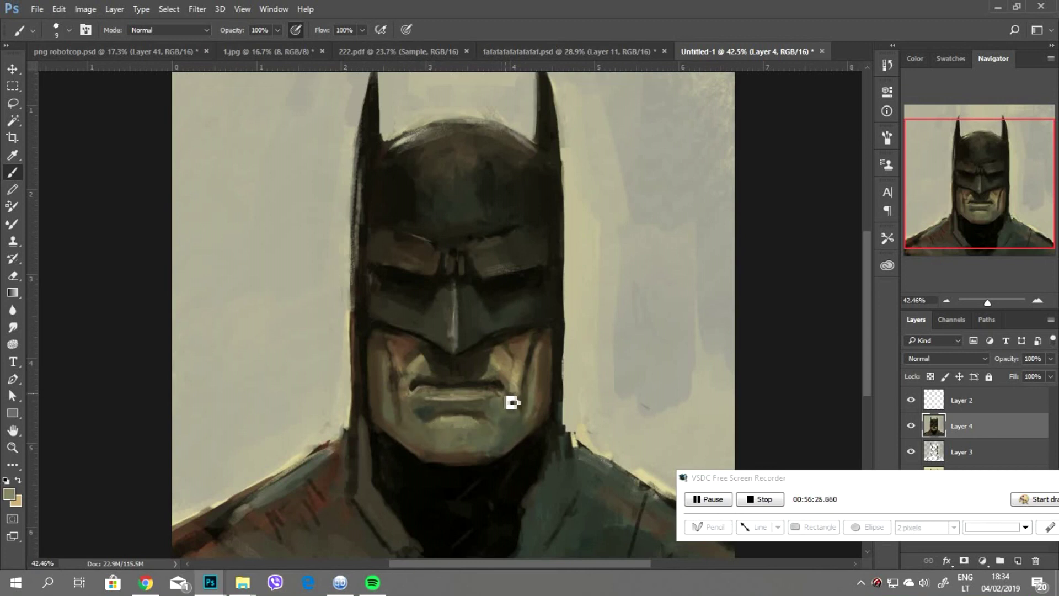
left_click(452, 372, "alt")
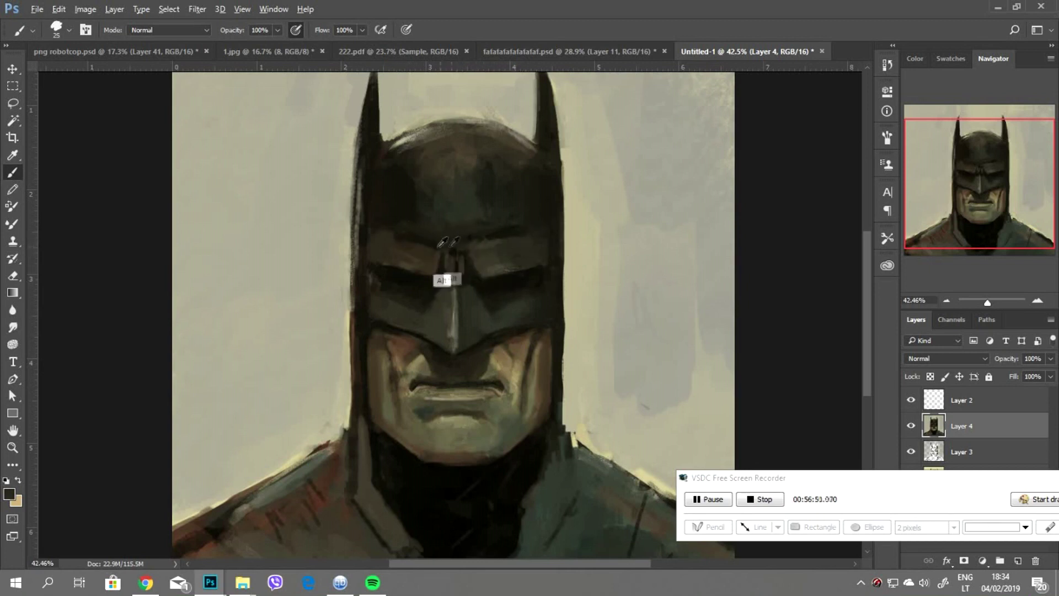
- Set a dark foreground colour, add then remove an eye-line guide, and sample a dark tone
left_click(9, 494)
left_click(835, 152)
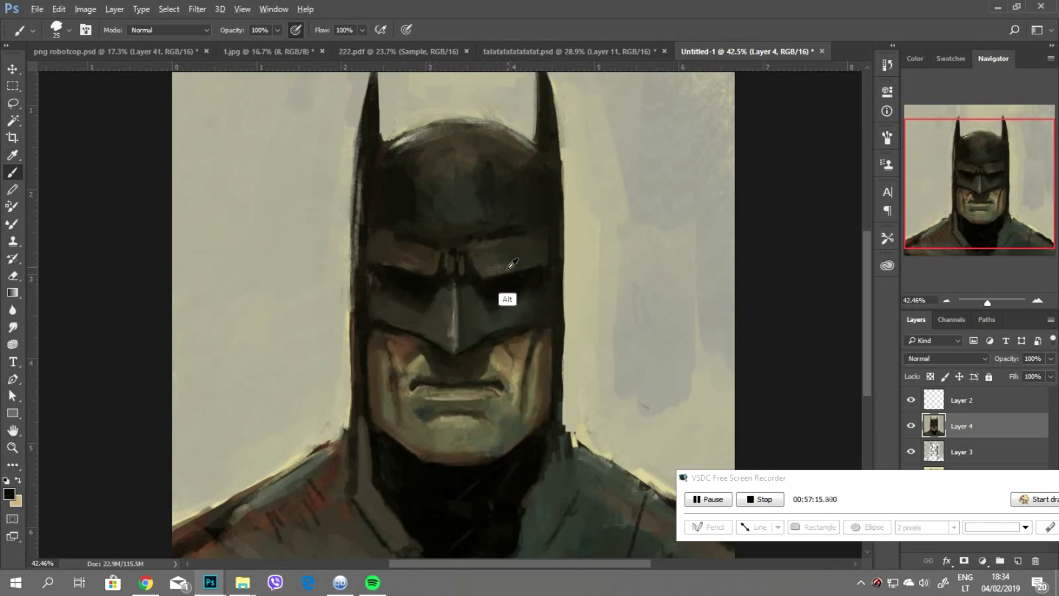
left_click_drag(520, 69, 539, 277)
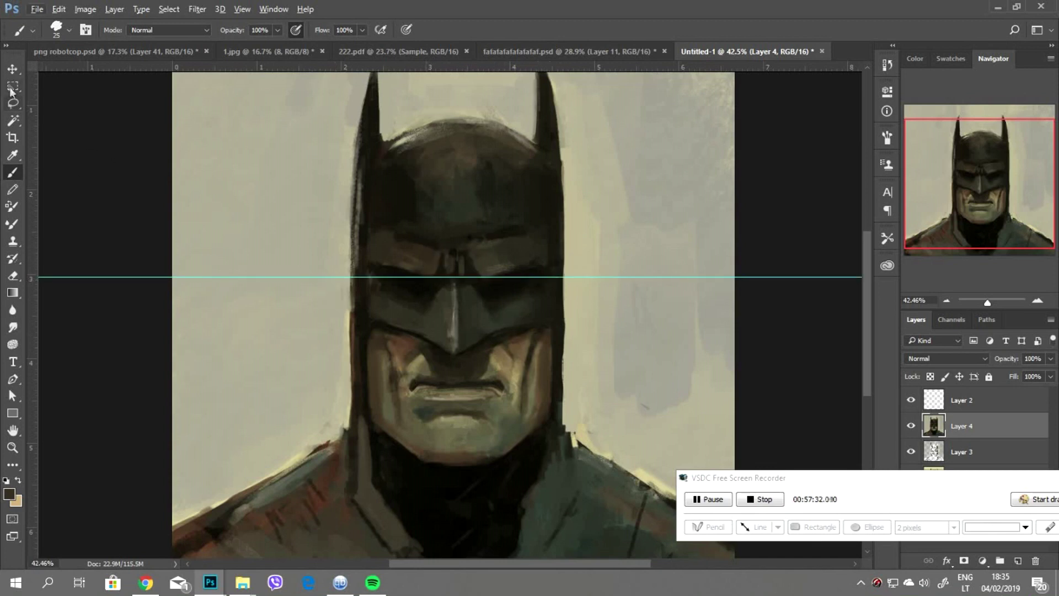
key("ctrl+z")
scroll(538, 392, "down", 2, "alt")
left_click(509, 495, "alt")
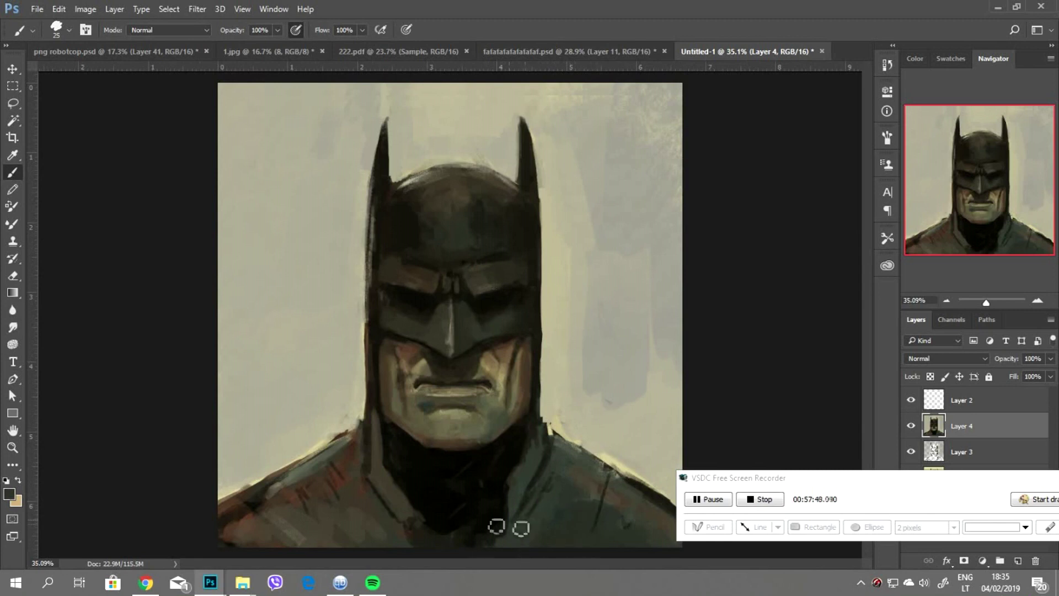
- Paint the lower chest in a bluer tone, then repaint the chest grey-green toward the right shoulder
left_click(631, 230)
key("Return")
mouse_move(538, 533)
left_mouse_down()
mouse_move(568, 527)
mouse_move(515, 554)
left_mouse_up()
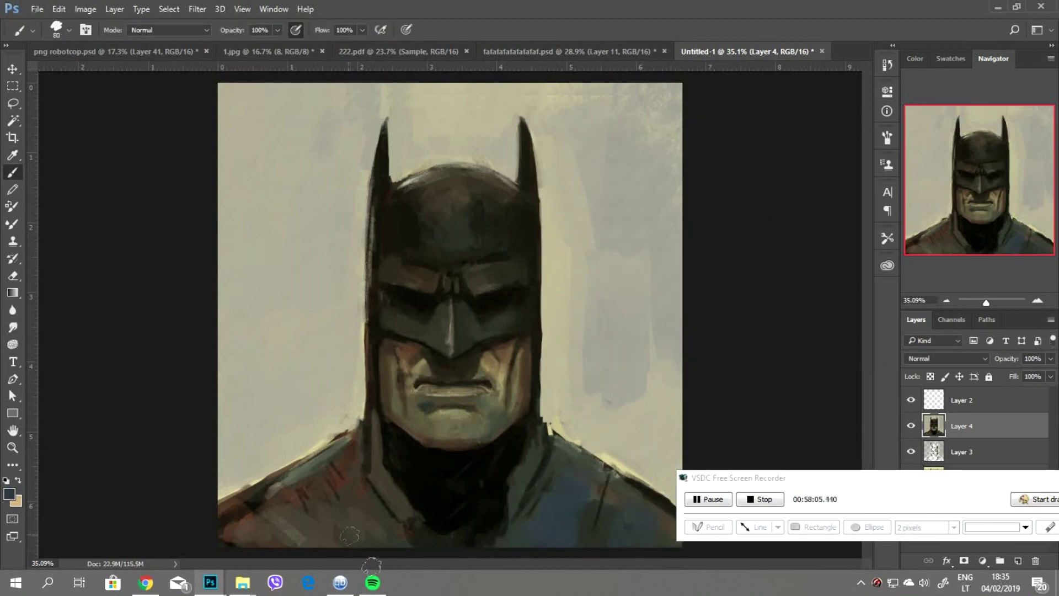
left_click(233, 527, "alt")
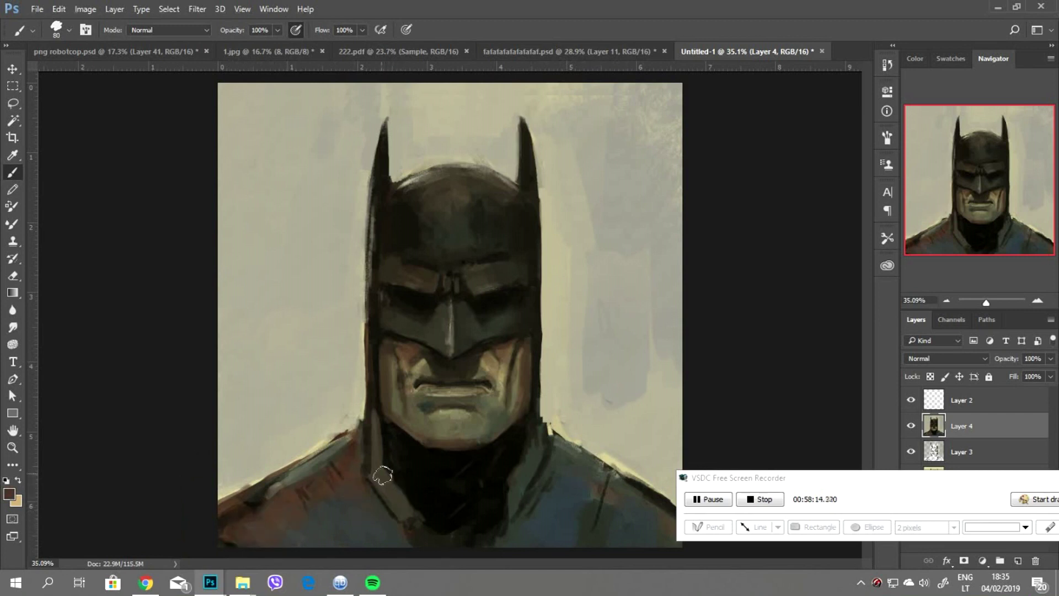
left_click(386, 513, "alt")
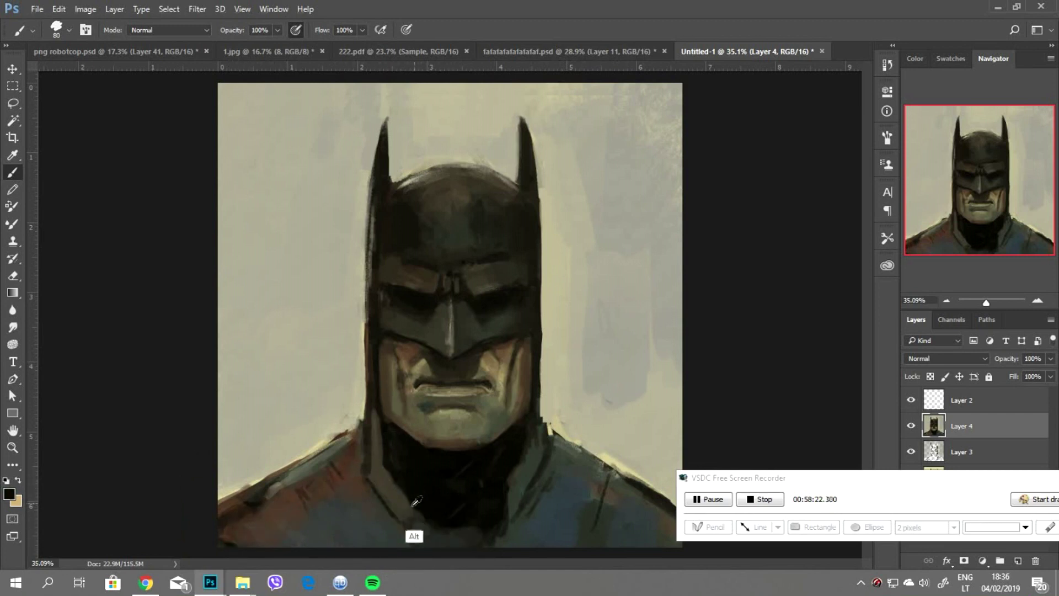
left_click(437, 508, "alt")
left_click_drag(438, 508, 565, 507)
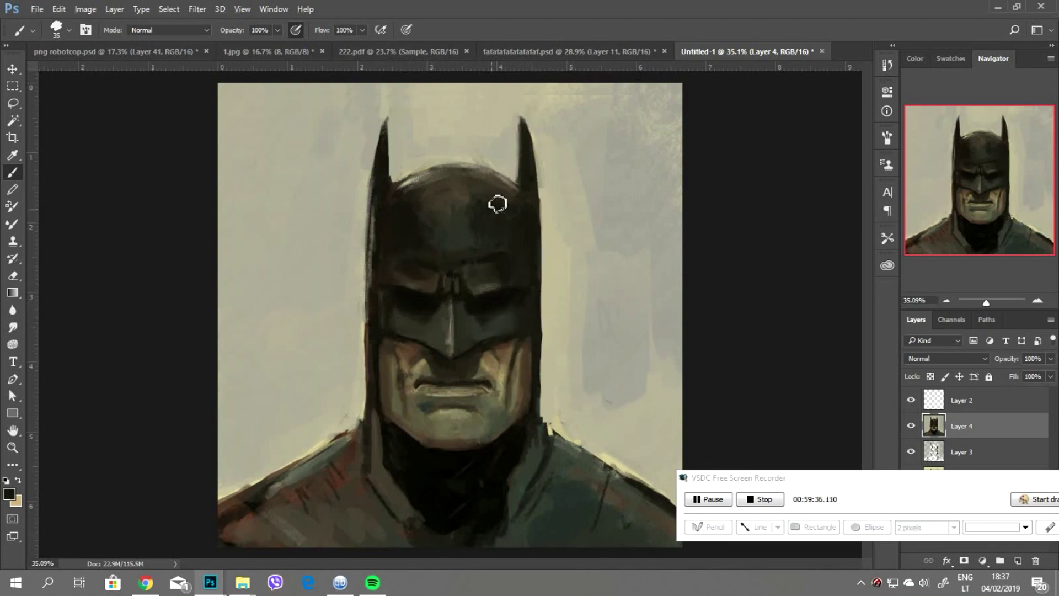
- Set the foreground colour to a light beige
left_click(9, 494)
left_click(539, 165)
left_click(411, 360)
left_click(568, 201)
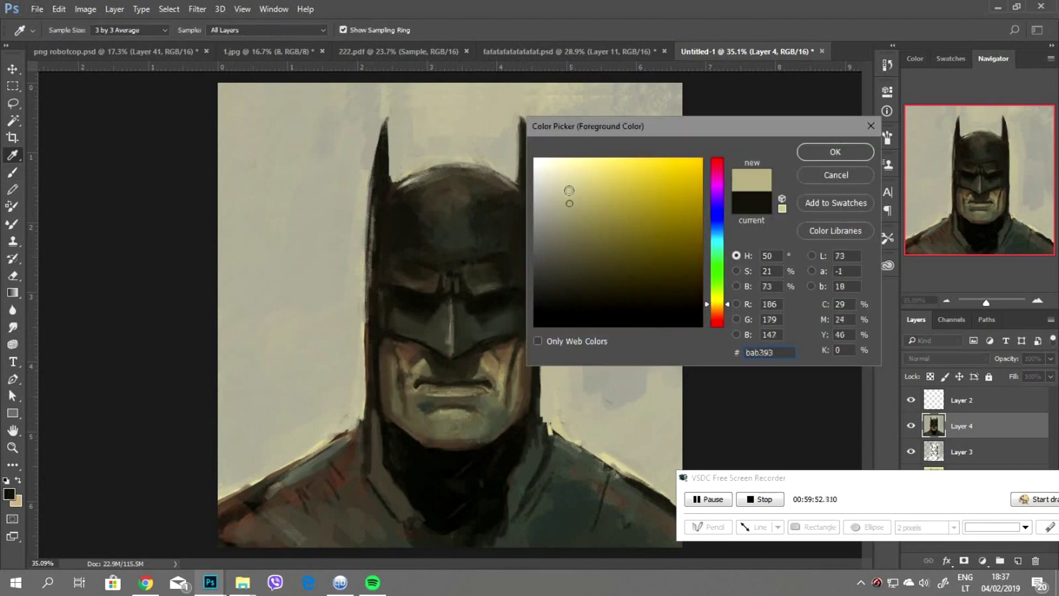
key("Return")
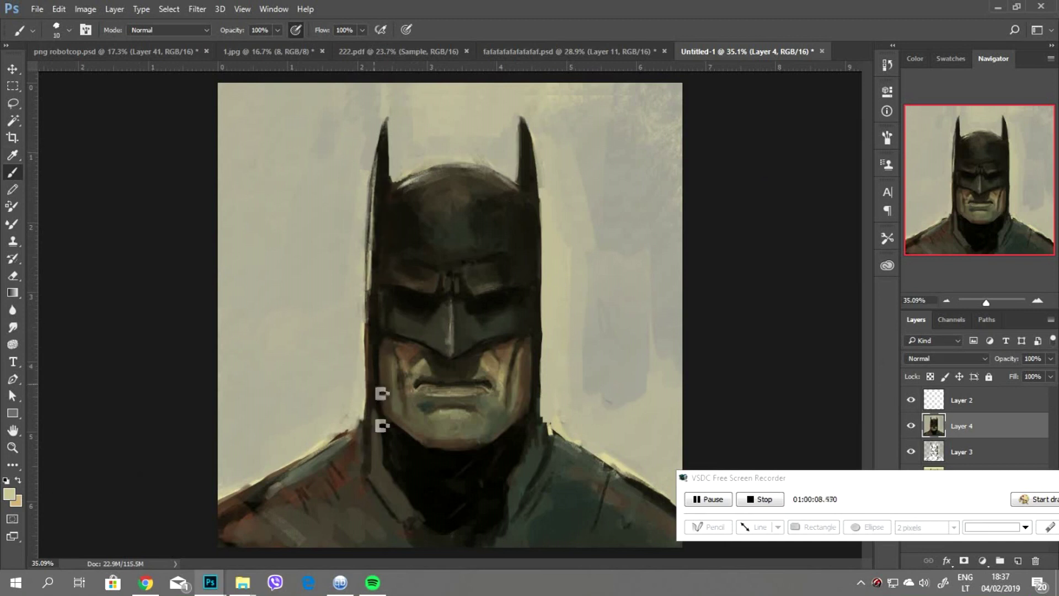
- Paint light strokes on the cowl's left edge, left shoulder, cowl top and right neck edge
left_click_drag(369, 381, 368, 474)
mouse_move(316, 438)
left_mouse_down()
mouse_move(296, 473)
mouse_move(362, 433)
left_mouse_up()
key("bracketright")
key("bracketright")
key("bracketright")
left_click_drag(466, 211, 431, 180)
left_click_drag(541, 389, 560, 458)
left_click_drag(538, 392, 557, 452)
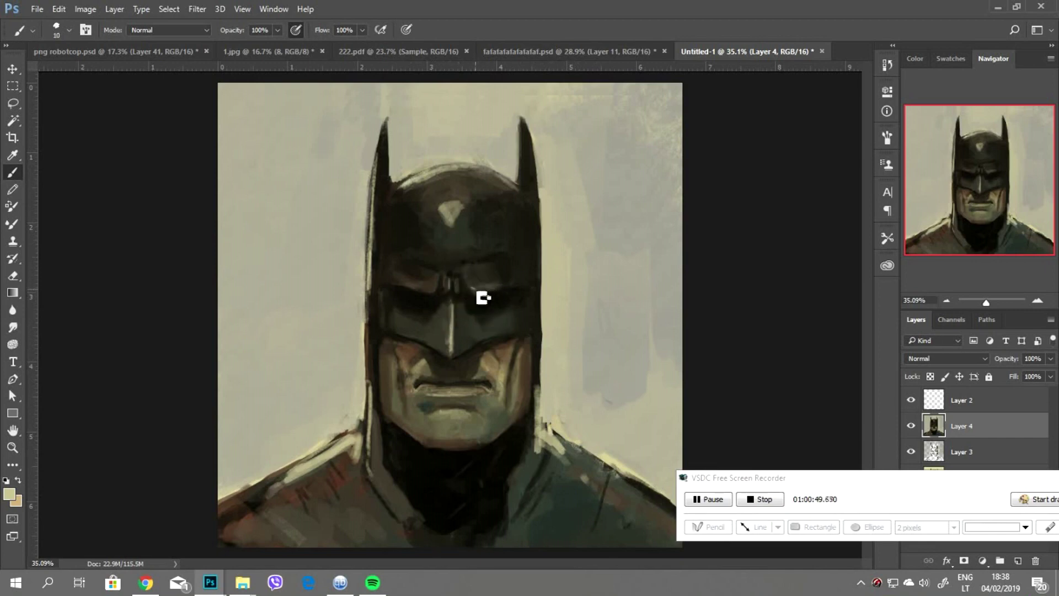
- Draw a rectangular marquee over the upper head, from the ears down to the mask
scroll(525, 305, "down", 2)
scroll(459, 313, "up", 3)
scroll(460, 312, "up", 3)
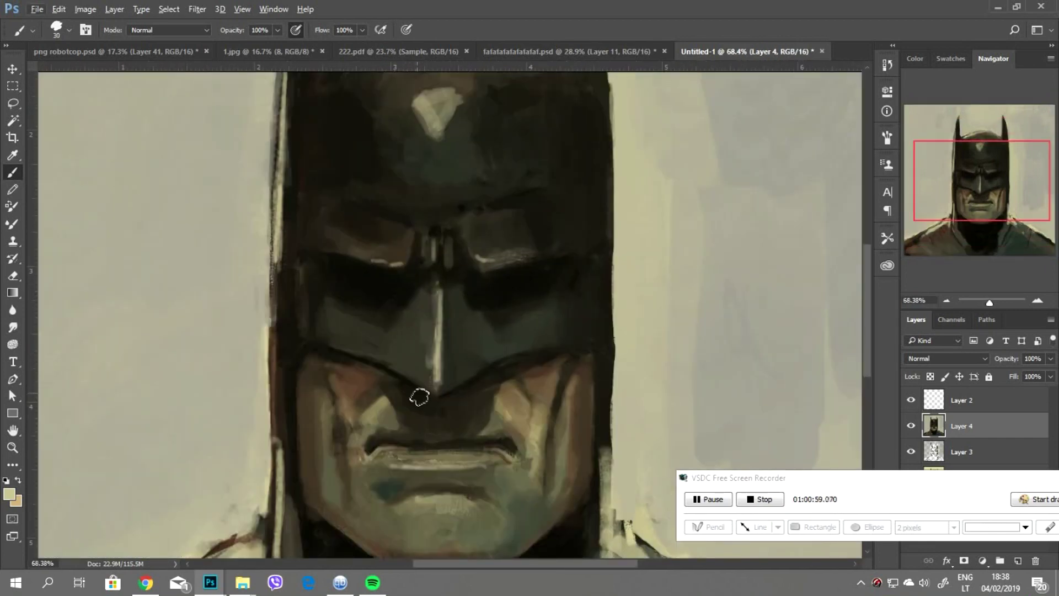
scroll(419, 396, "down", 3)
key("m")
left_click_drag(307, 103, 602, 328)
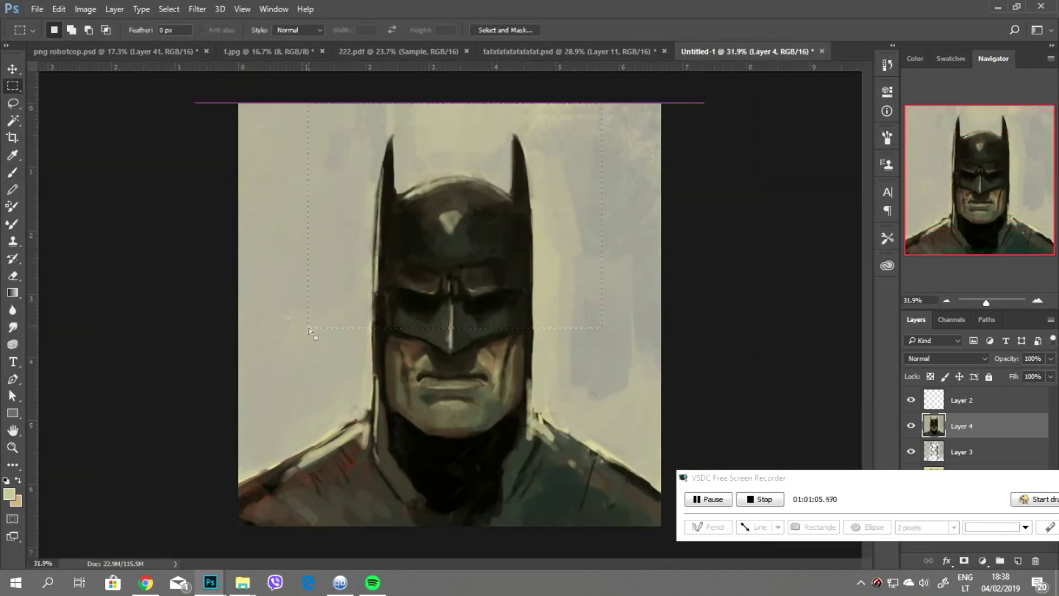
- Select the upper head and shift it down 0.103 in, then deselect
left_click(502, 200)
left_click_drag(351, 111, 575, 319)
key("v")
left_click_drag(453, 251, 453, 259)
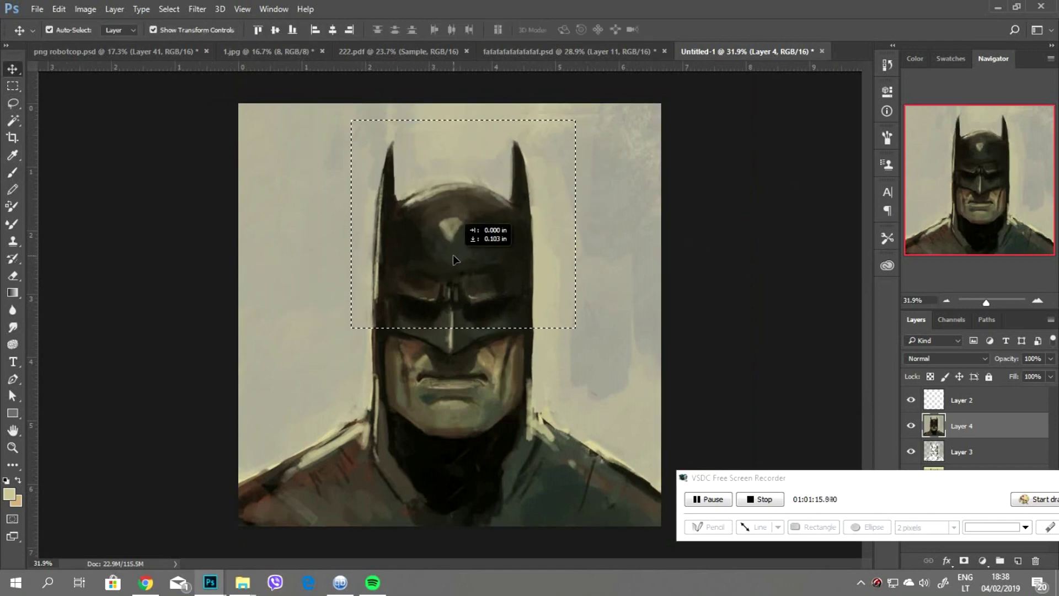
key("ctrl+d")
key("m")
scroll(408, 324, "up", 3)
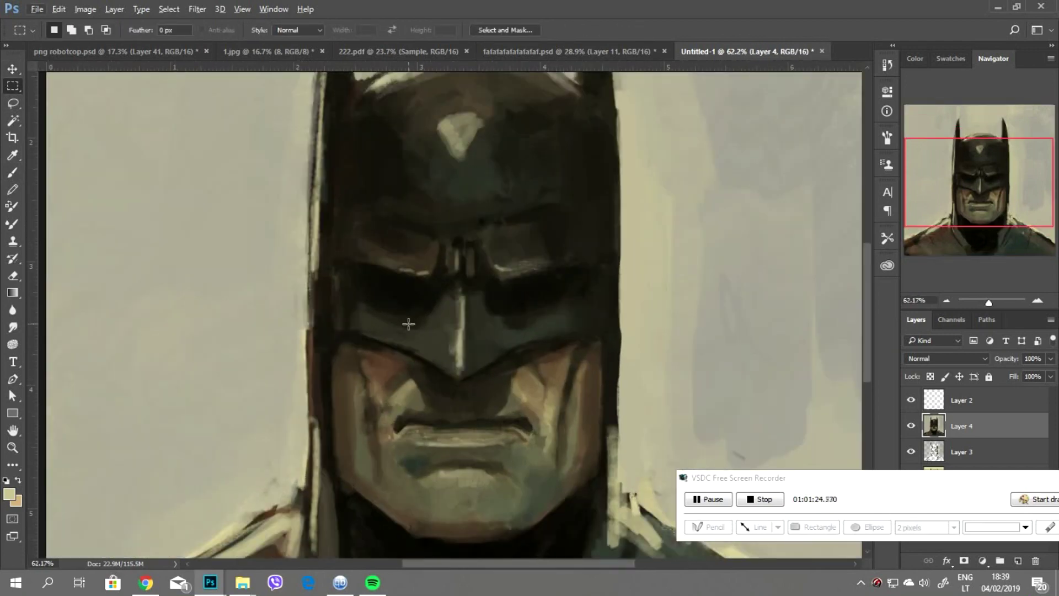
- Darken the lower shoulders with broad brush strokes in a dark colour sampled from the mask
key("b")
left_click(457, 345, "alt")
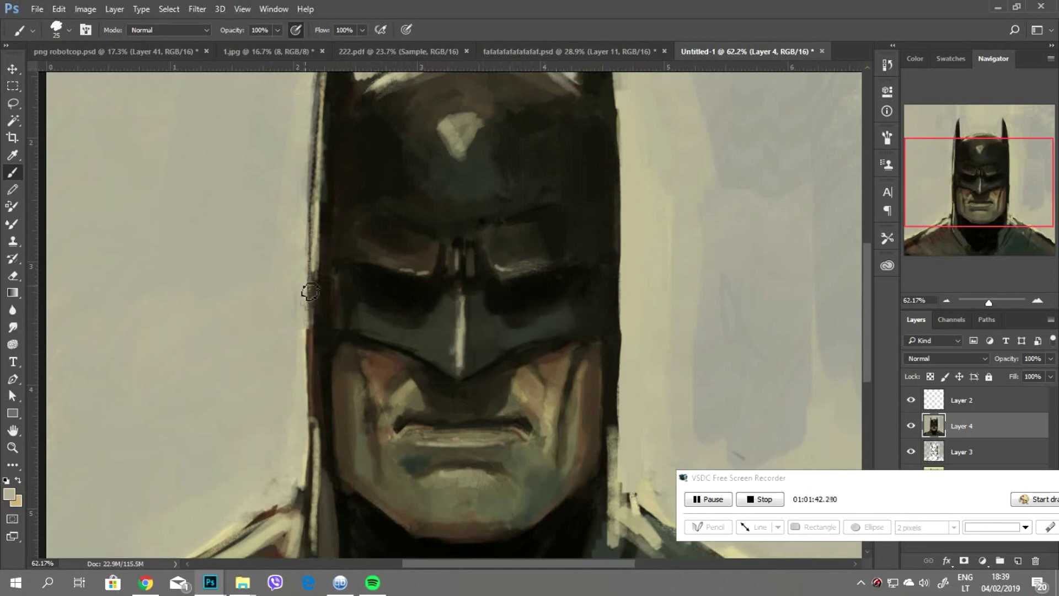
scroll(308, 229, "down", 2)
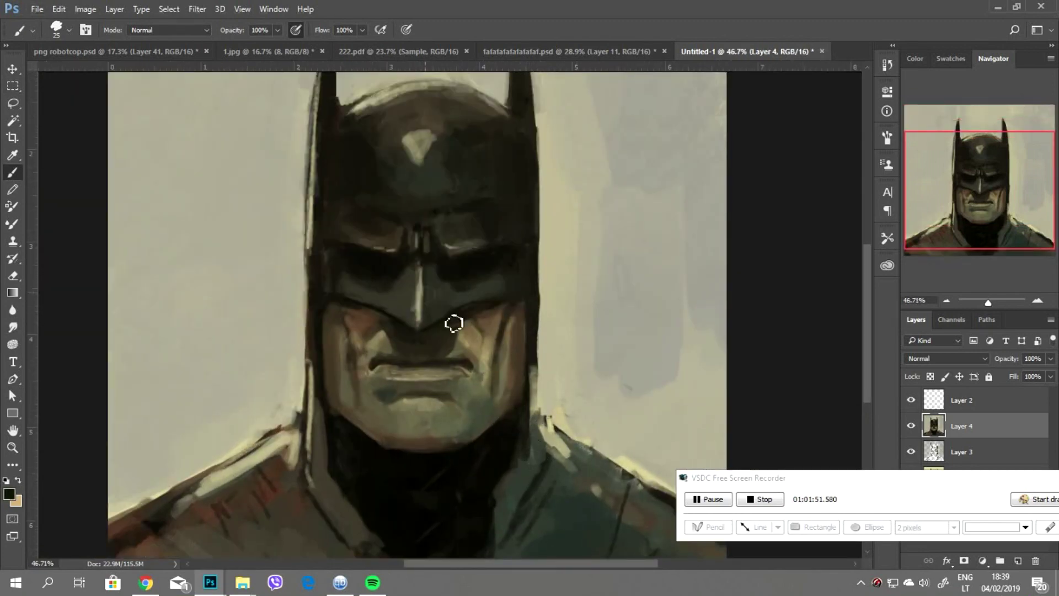
scroll(672, 382, "down", 2)
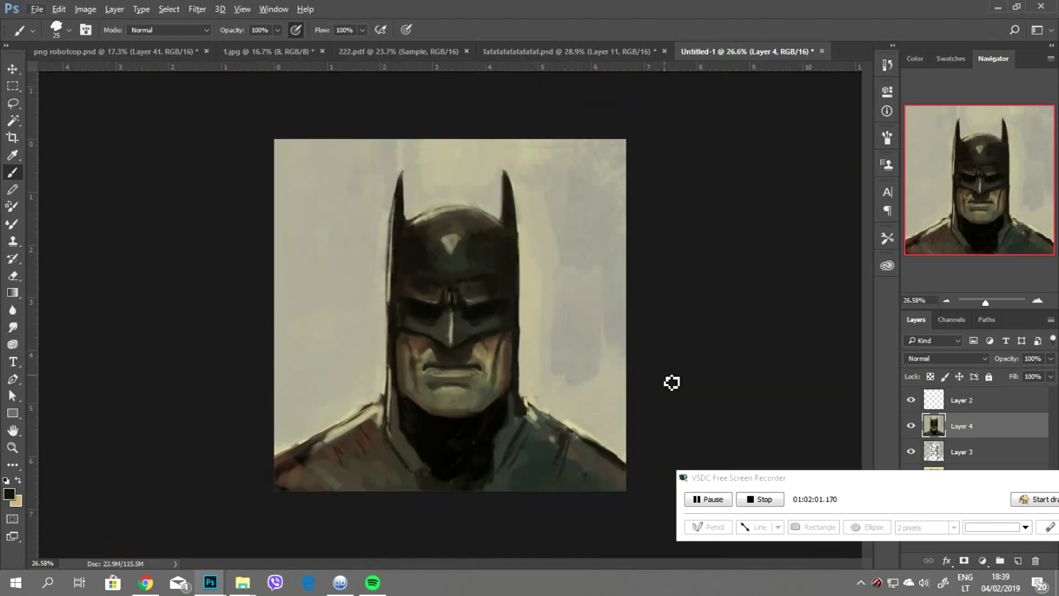
mouse_move(525, 485)
left_mouse_down()
mouse_move(584, 492)
mouse_move(338, 492)
mouse_move(342, 462)
left_mouse_up()
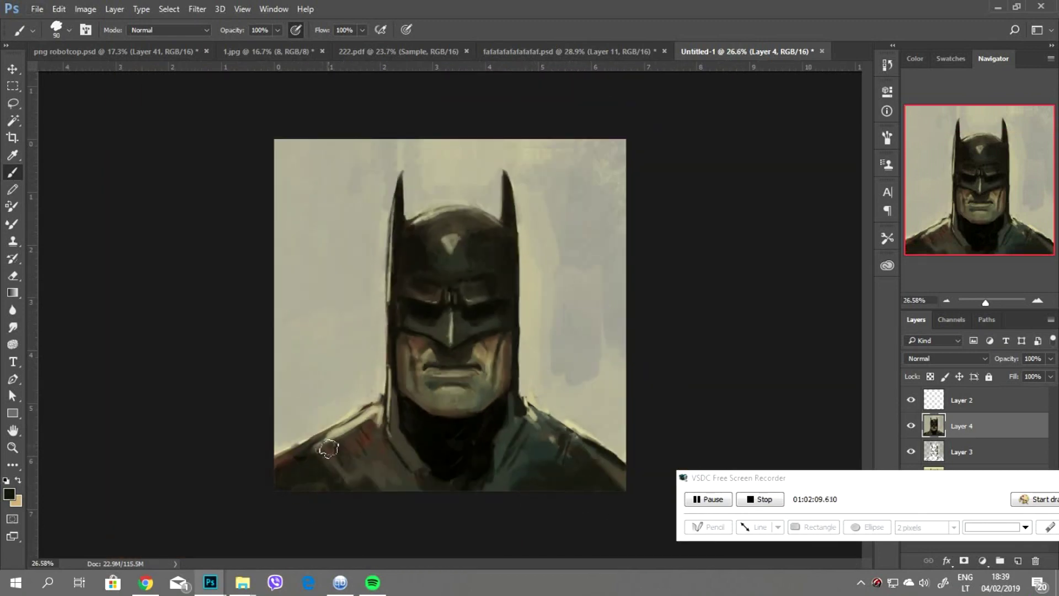
scroll(470, 450, "up", 3)
- Sample the light cheek tan and the lip colour, adjusting brush size
key("[")
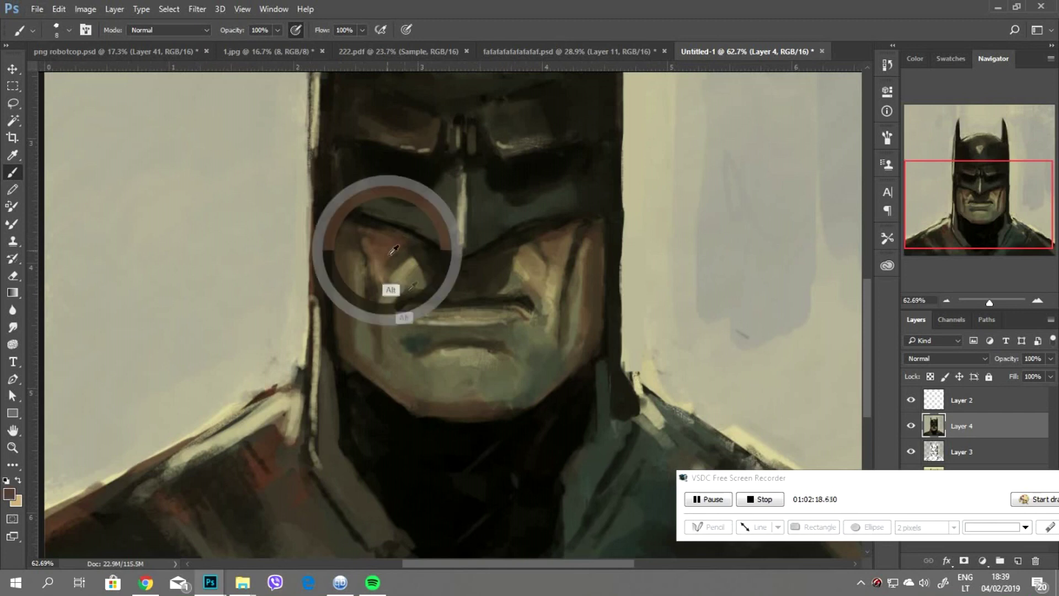
left_click(442, 322, "alt")
key("[")
key("[")
key("[")
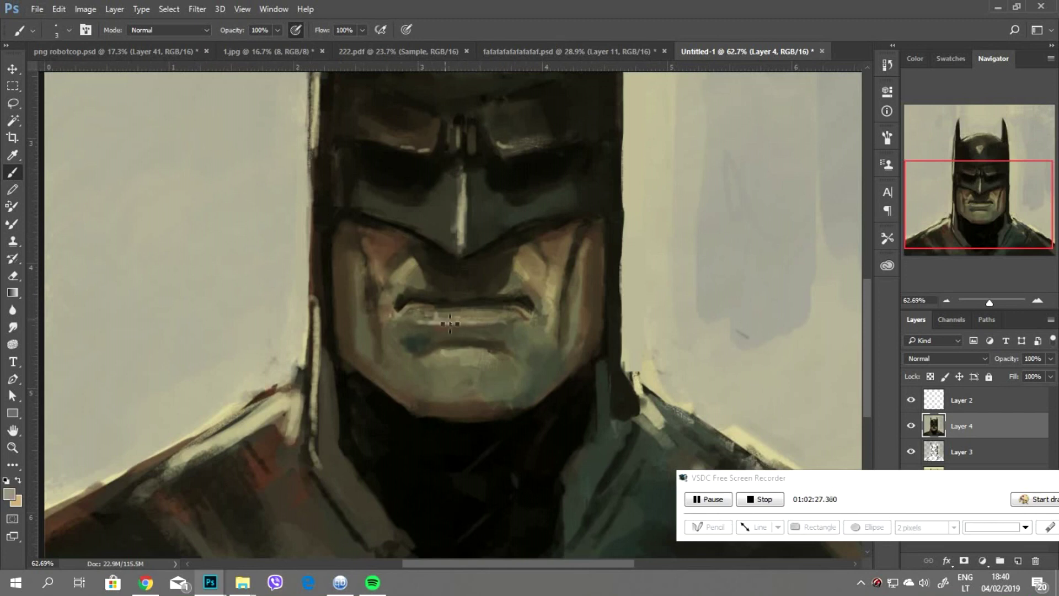
left_click(412, 340, "alt")
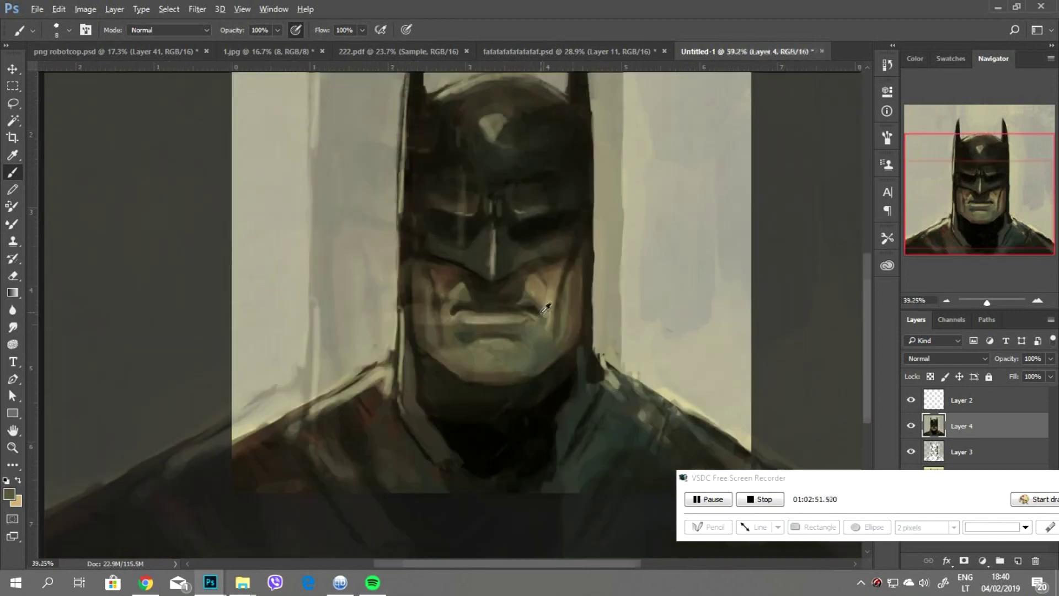
left_click_drag(535, 320, 434, 287)
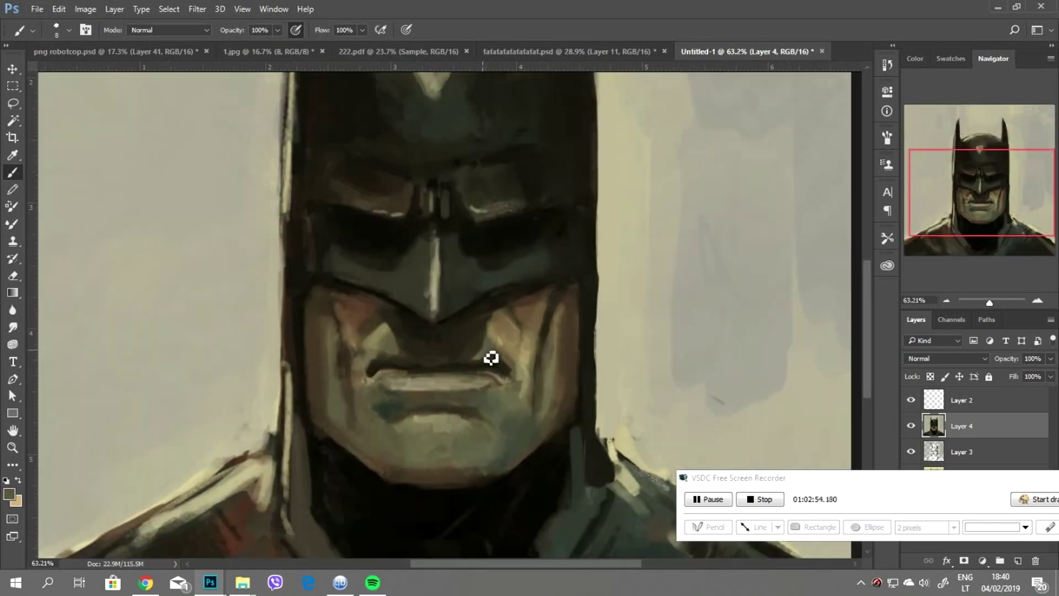
key("bracketright")
key("bracketright")
key("bracketright")
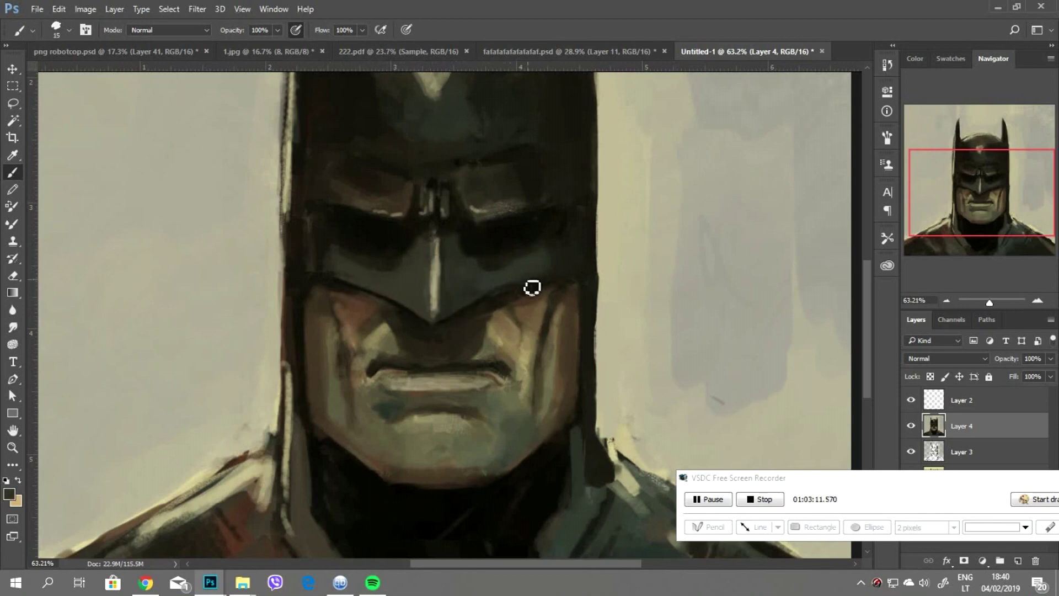
scroll(538, 285, "down", 3)
- Flip the image horizontally to check the drawing, then set the brush to size 30
left_click(59, 9)
left_click(298, 426)
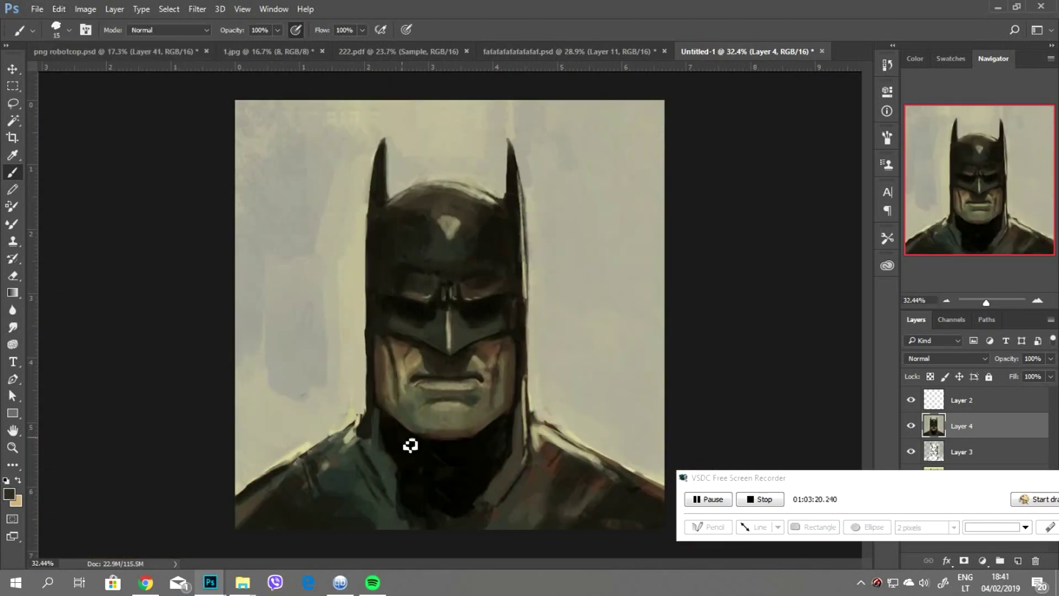
scroll(410, 445, "up", 2)
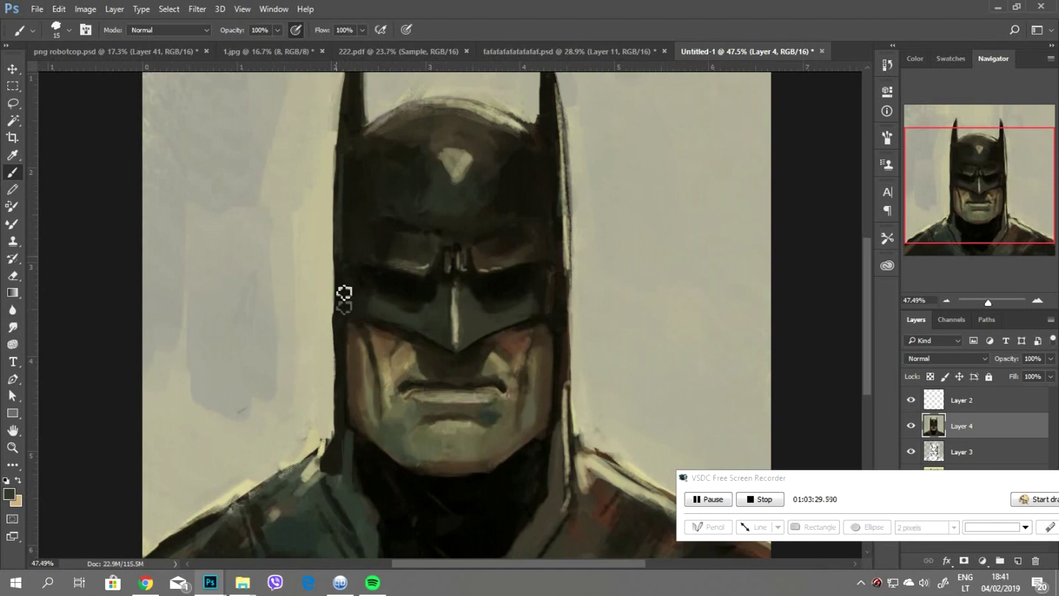
scroll(437, 408, "down", 2)
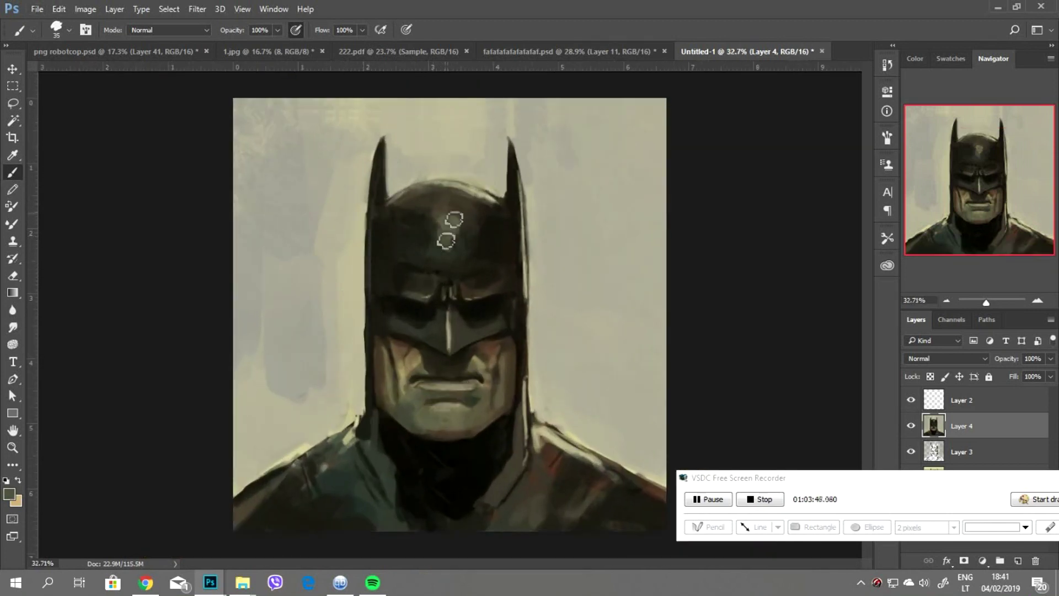
key("bracketleft")
key("bracketleft")
key("bracketleft")
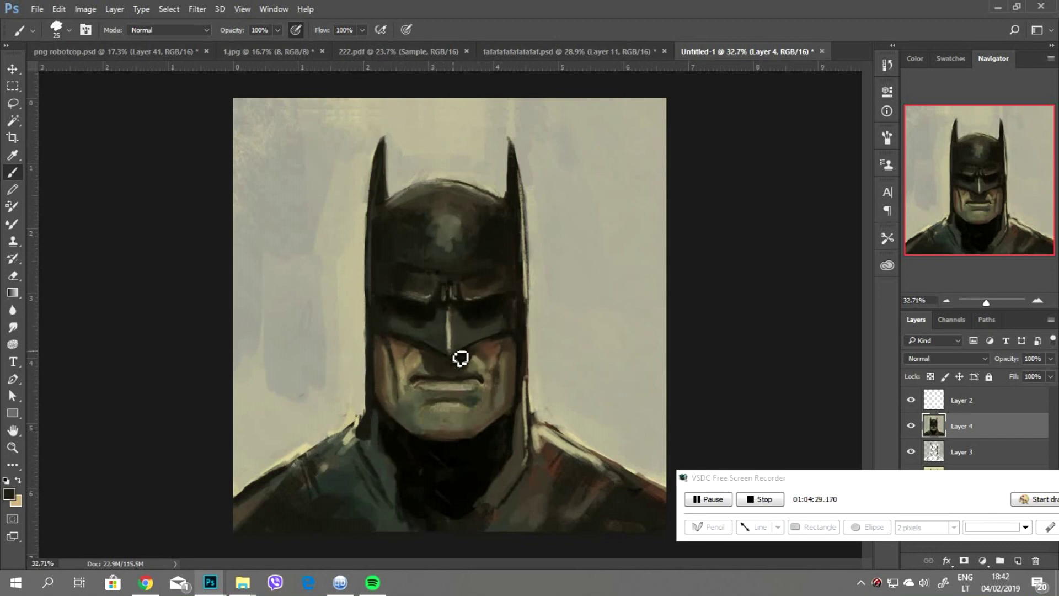
scroll(475, 348, "up", 9)
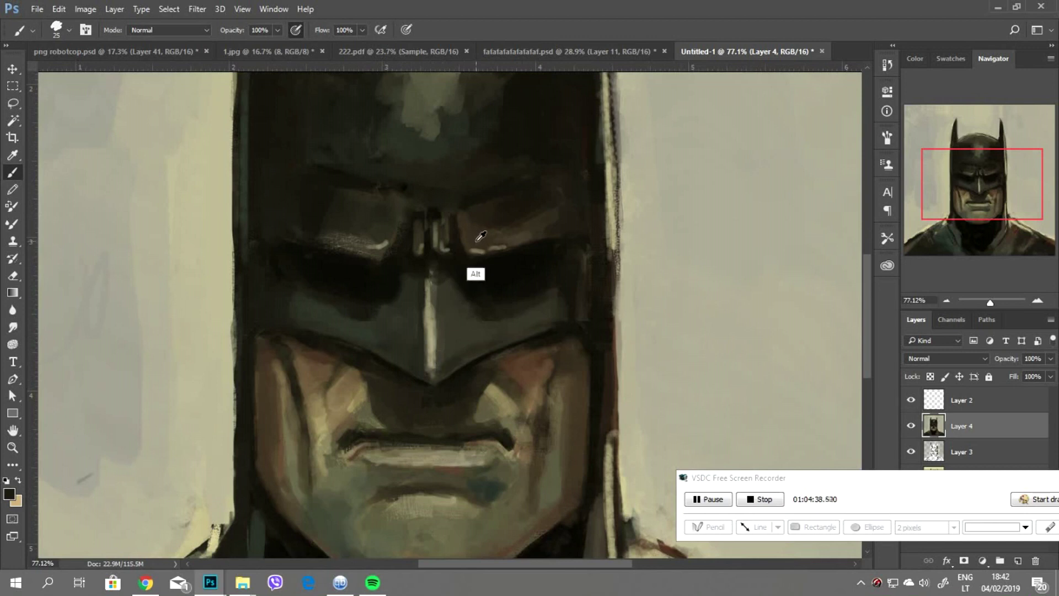
key("bracketright")
key("bracketright")
- Repaint the brow above the left eye and darken the cowl's right edge
mouse_move(337, 234)
left_mouse_down()
mouse_move(319, 246)
mouse_move(386, 237)
left_mouse_up()
left_click(319, 246, "alt")
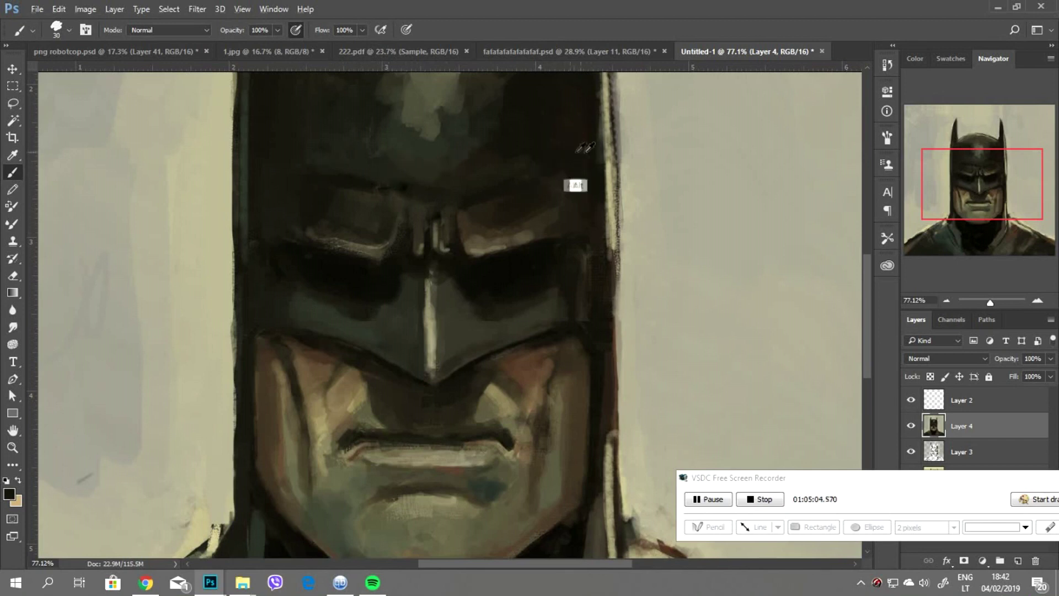
left_click_drag(596, 119, 607, 342)
scroll(607, 342, "down", 3)
key("bracketleft")
left_click_drag(525, 202, 527, 519)
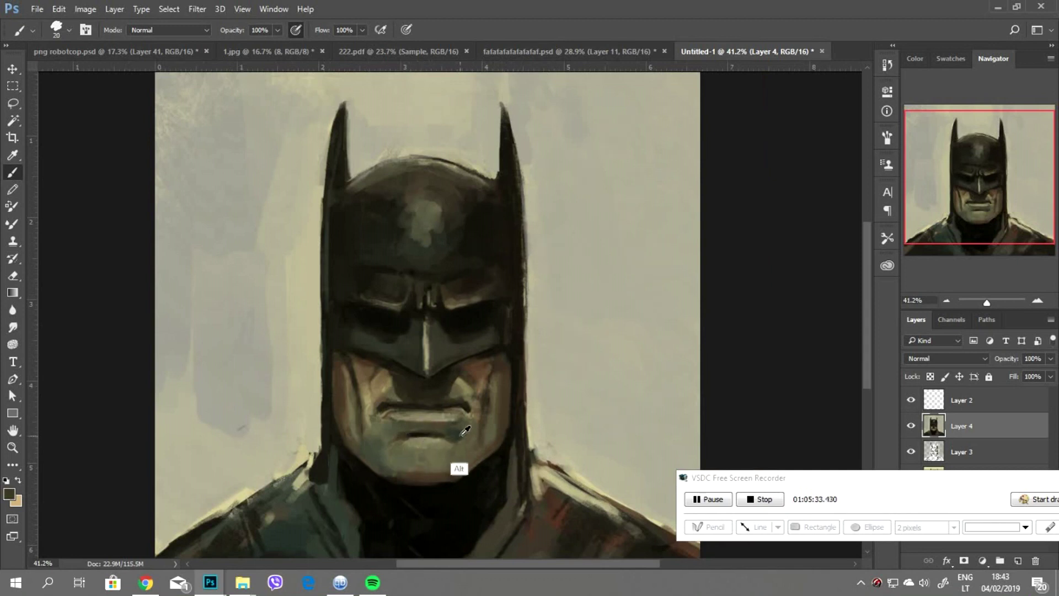
- With a 35 px brush and sampled cowl colour, darken the lower-left shoulder and neck
left_click(399, 423, "alt")
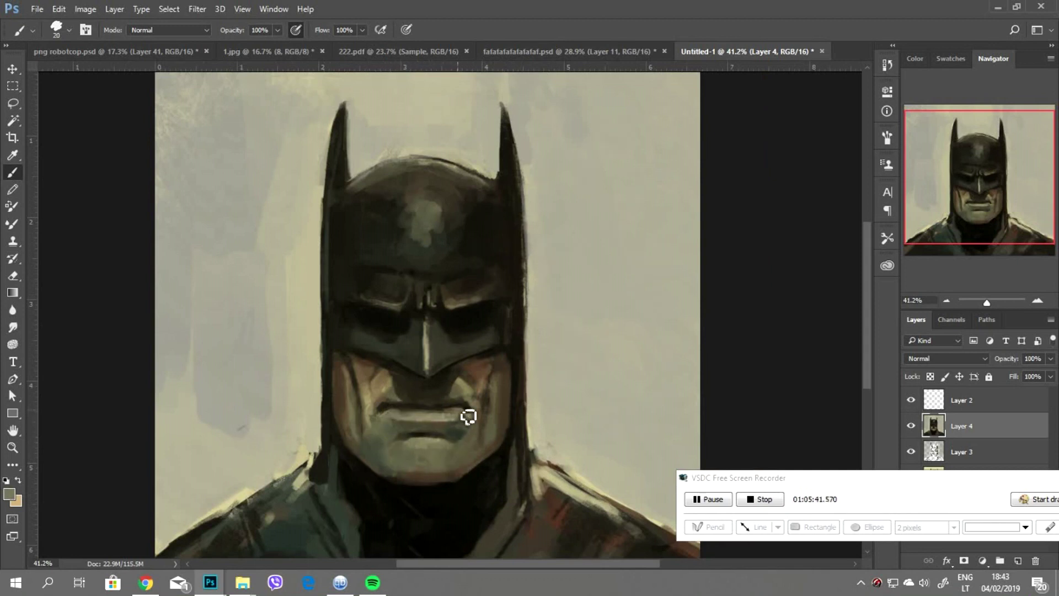
left_click(360, 336, "alt")
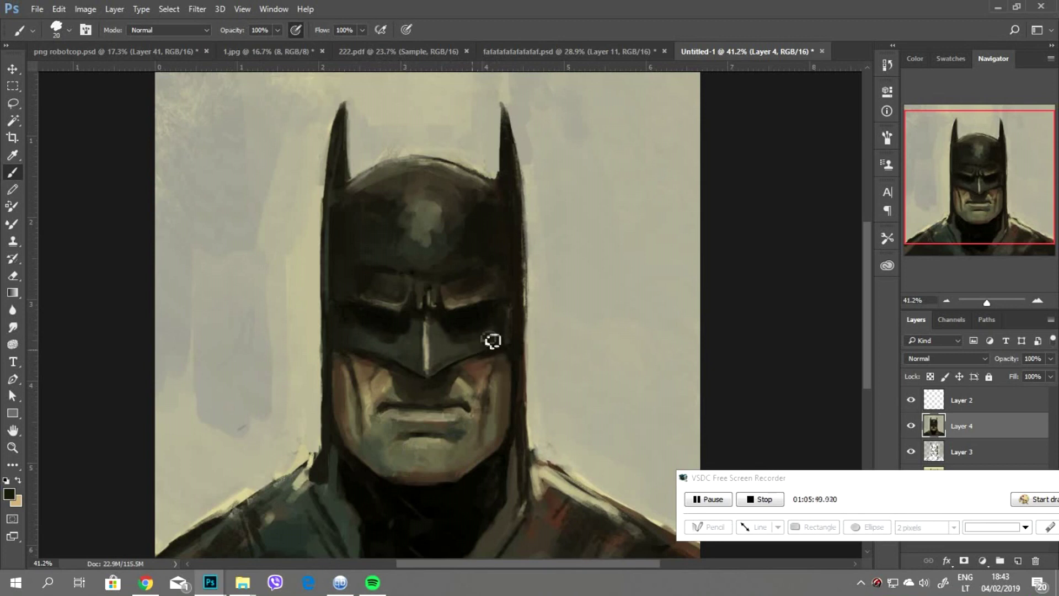
key("bracketright")
key("bracketright")
key("bracketright")
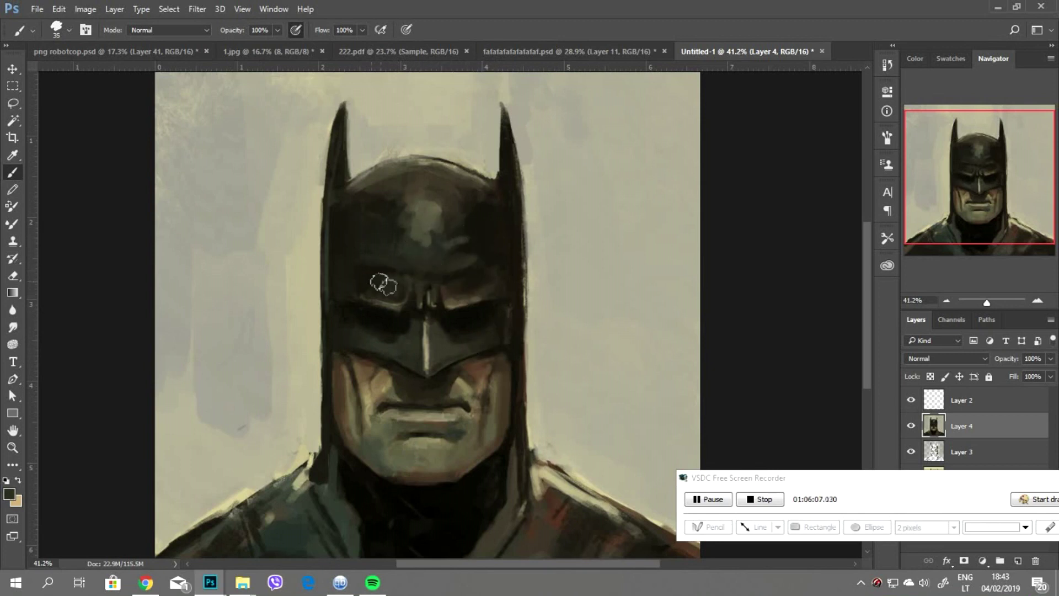
key("x")
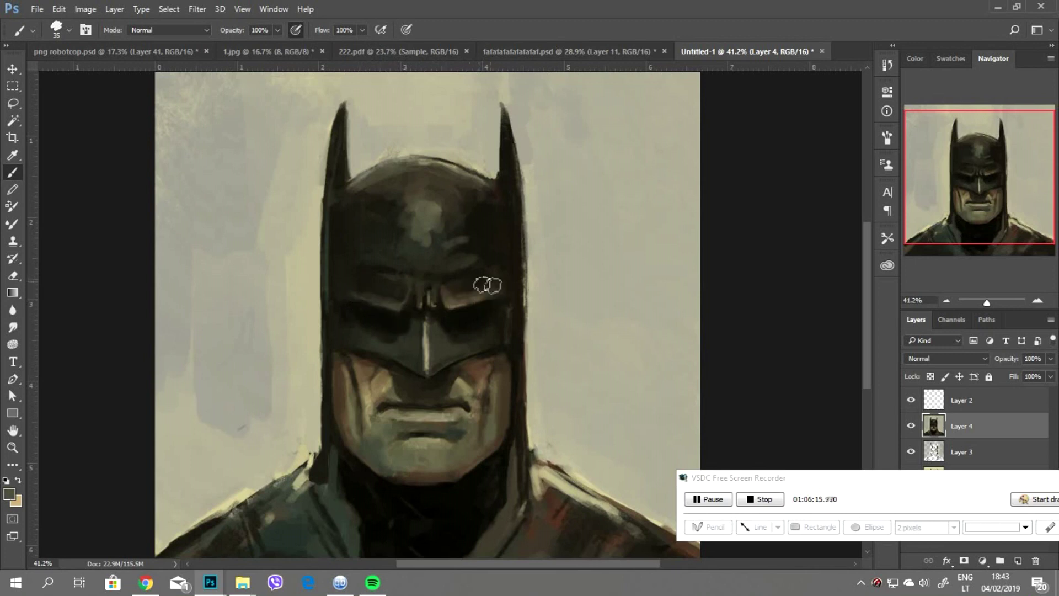
left_click(458, 280, "alt")
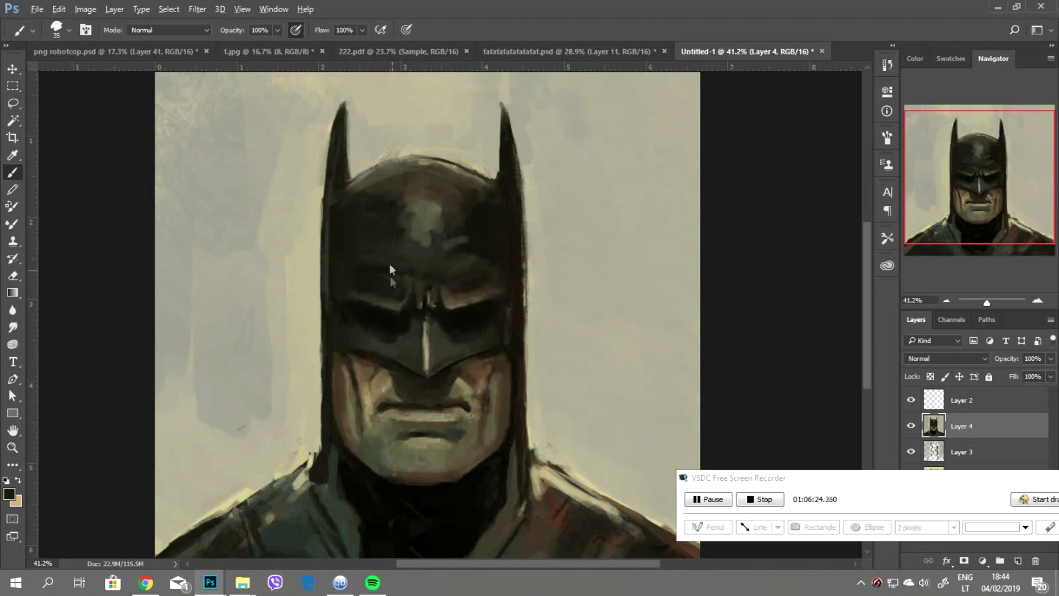
scroll(389, 277, "down", 2)
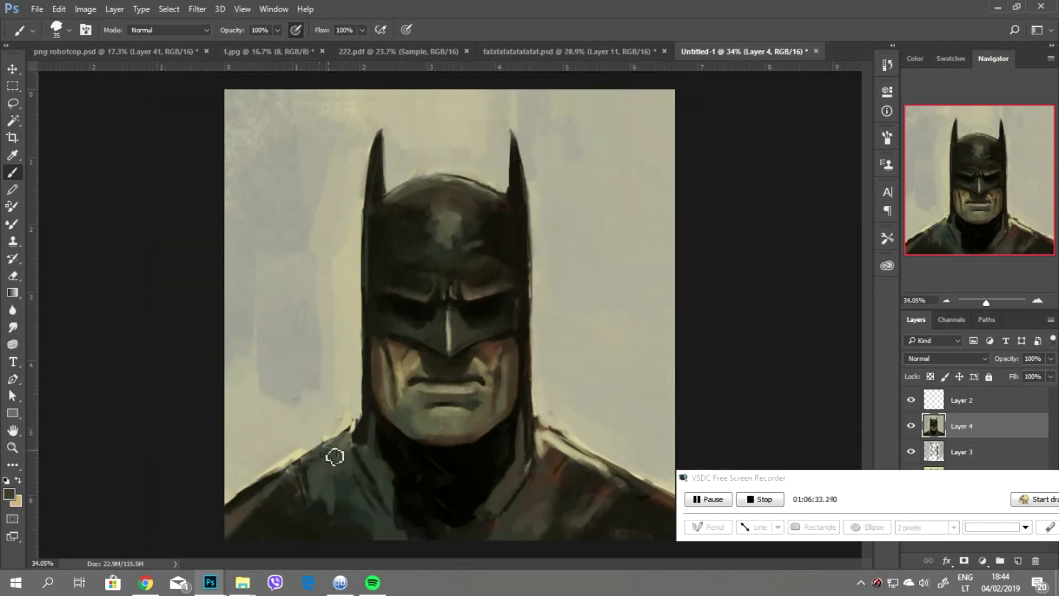
mouse_move(319, 491)
left_mouse_down()
mouse_move(331, 534)
mouse_move(231, 529)
left_mouse_up()
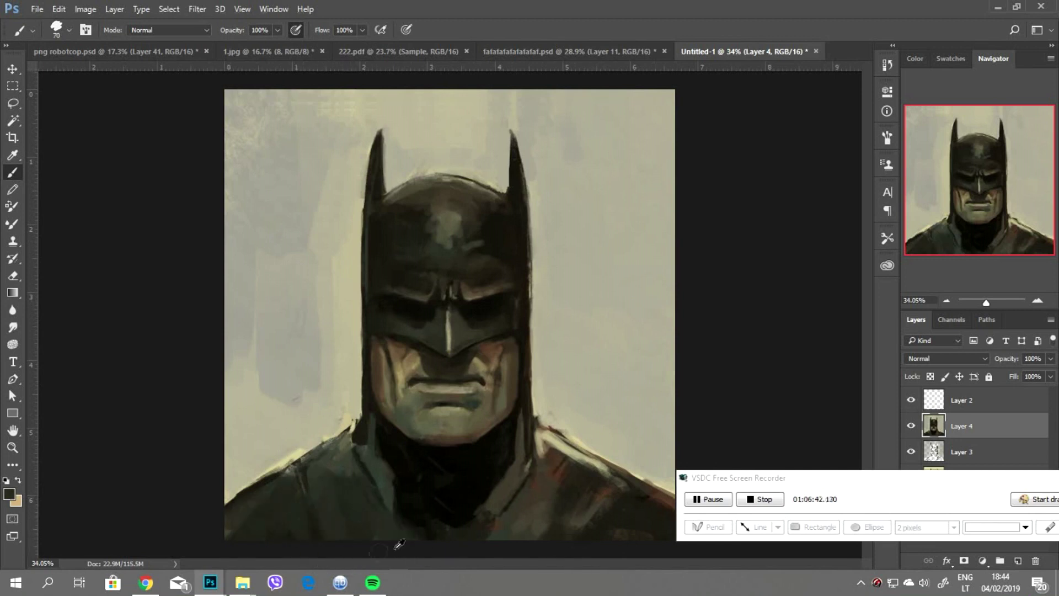
left_click_drag(386, 458, 397, 530)
- Darken the bottom edge, lower chest and right shoulder with sampled dark tones
left_click(445, 523, "alt")
left_click_drag(483, 524, 515, 532)
mouse_move(397, 530)
left_mouse_down()
mouse_move(568, 524)
mouse_move(534, 505)
mouse_move(529, 438)
left_mouse_up()
left_click(524, 488, "alt")
mouse_move(535, 475)
left_mouse_down()
mouse_move(585, 441)
mouse_move(623, 488)
left_mouse_up()
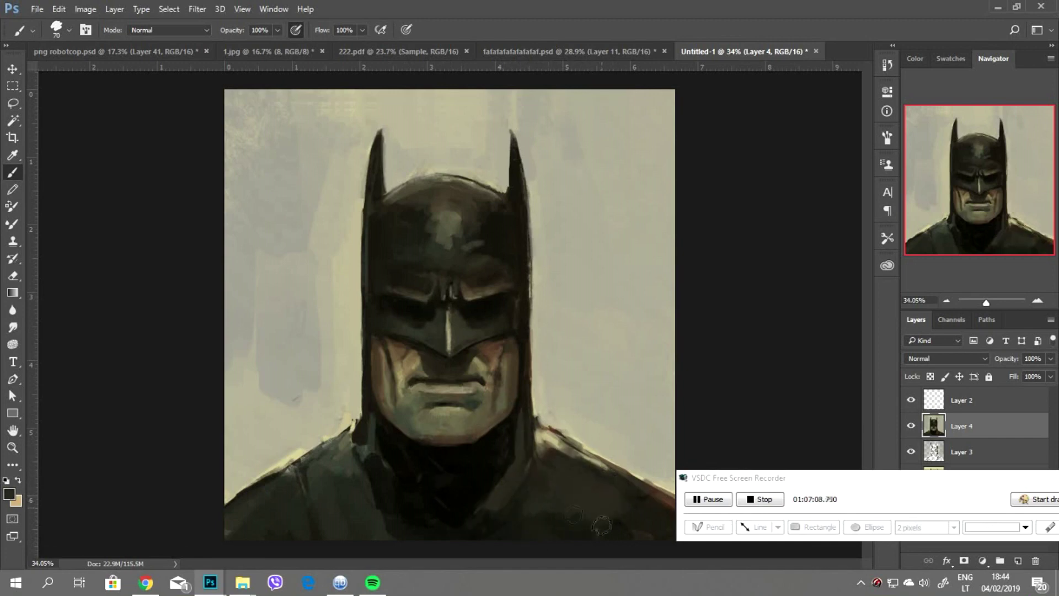
left_click(611, 442, "alt")
- Paint a light stroke beside the cowl's left edge and sharpen the left ear in dark
scroll(454, 215, "up", 2)
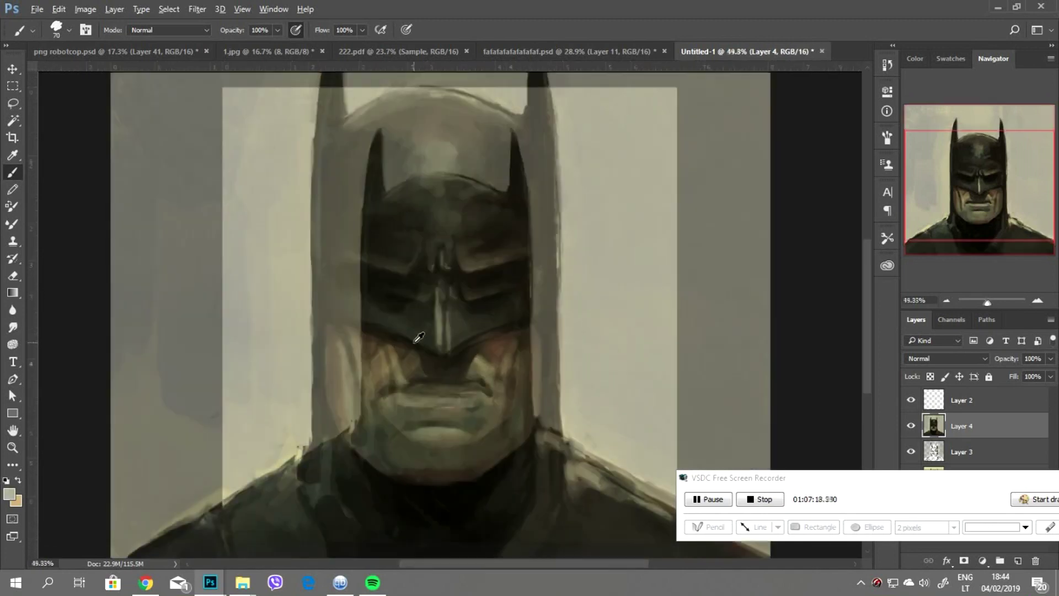
key("bracketleft")
key("bracketleft")
key("bracketleft")
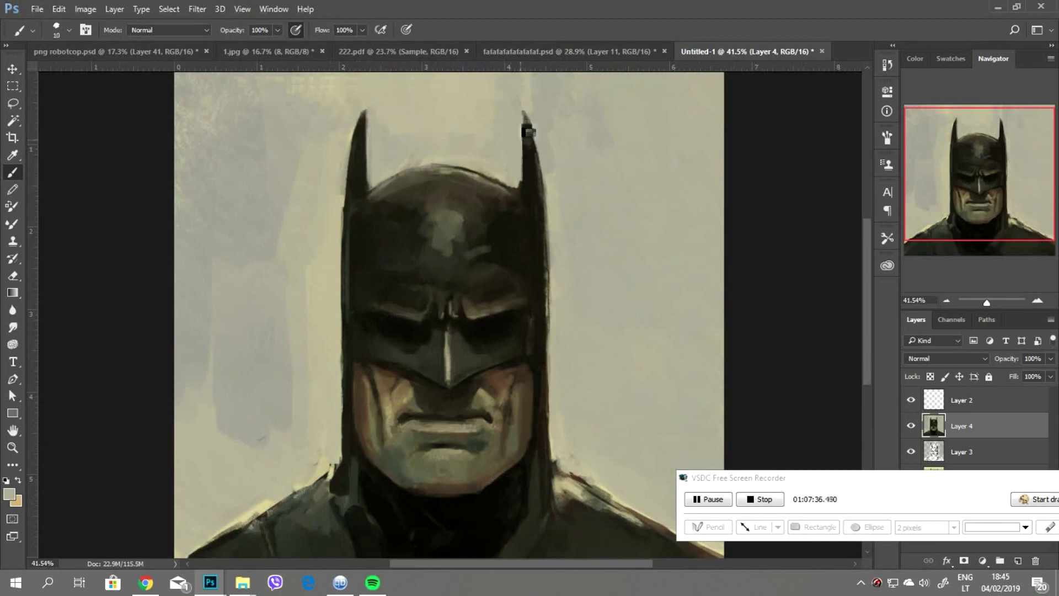
scroll(439, 138, "down", 1)
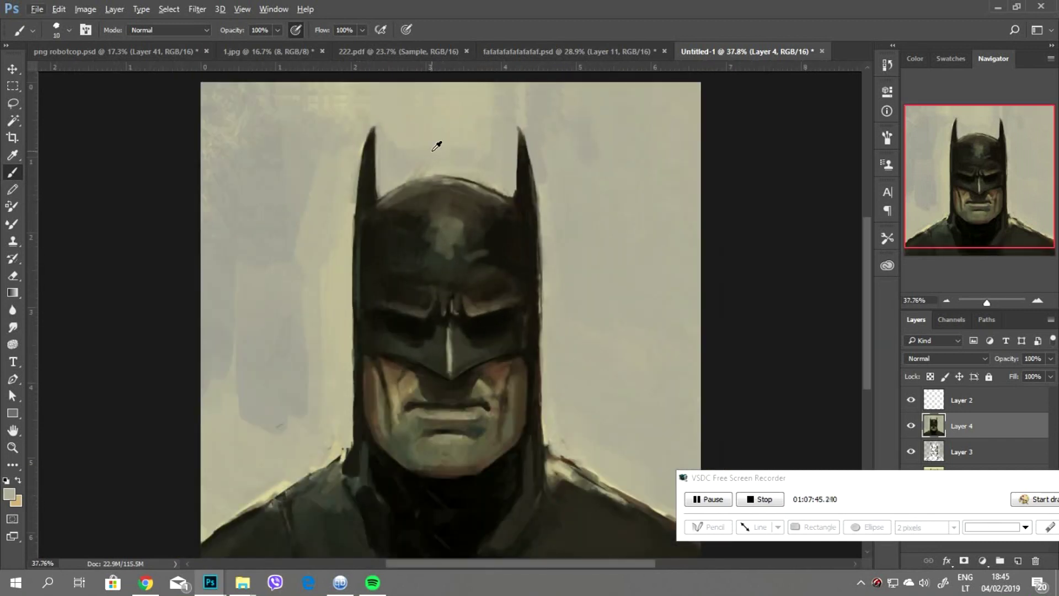
key("bracketright")
key("bracketright")
left_click_drag(357, 276, 361, 327)
left_click(357, 246, "alt")
left_click_drag(377, 215, 369, 144)
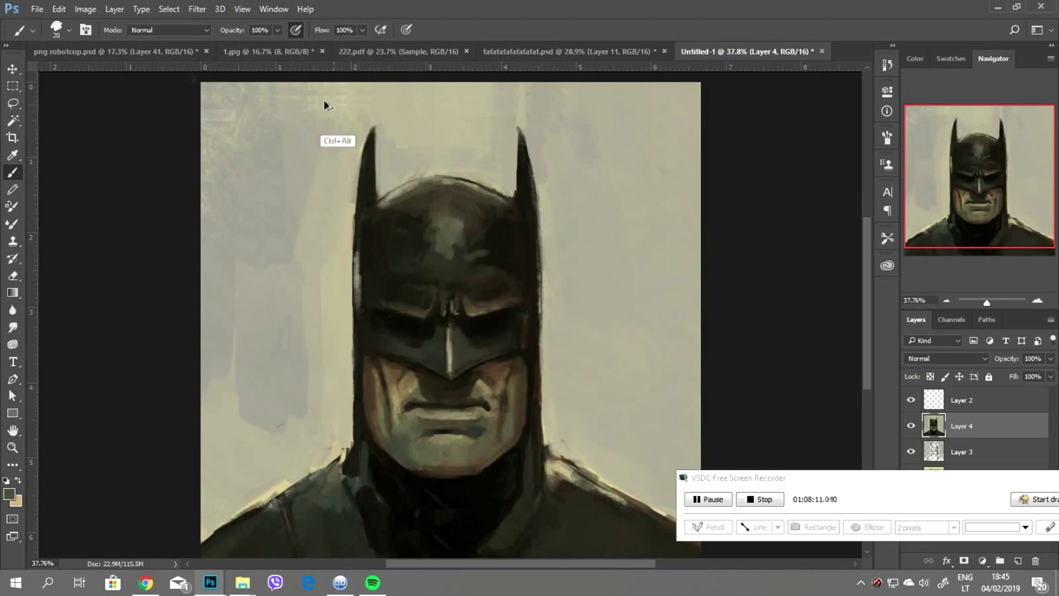
- Load the 45 px Oil Pastel Large 2 brush, undoing a test stroke
left_click(69, 29)
double_click(77, 171)
left_click_drag(221, 231, 264, 314)
key("ctrl+z")
left_click(69, 30)
left_click(69, 30)
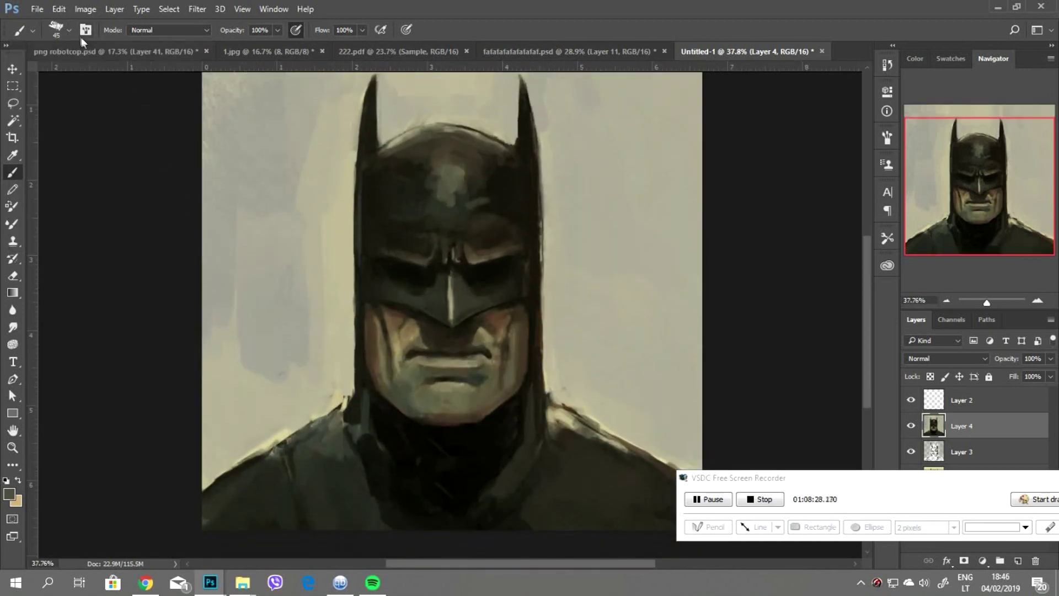
- With a large square brush, dab a sampled light tone onto the shoulder, then shrink to 25 px
scroll(105, 204, "up", 3)
scroll(105, 203, "down", 3)
scroll(105, 203, "down", 3)
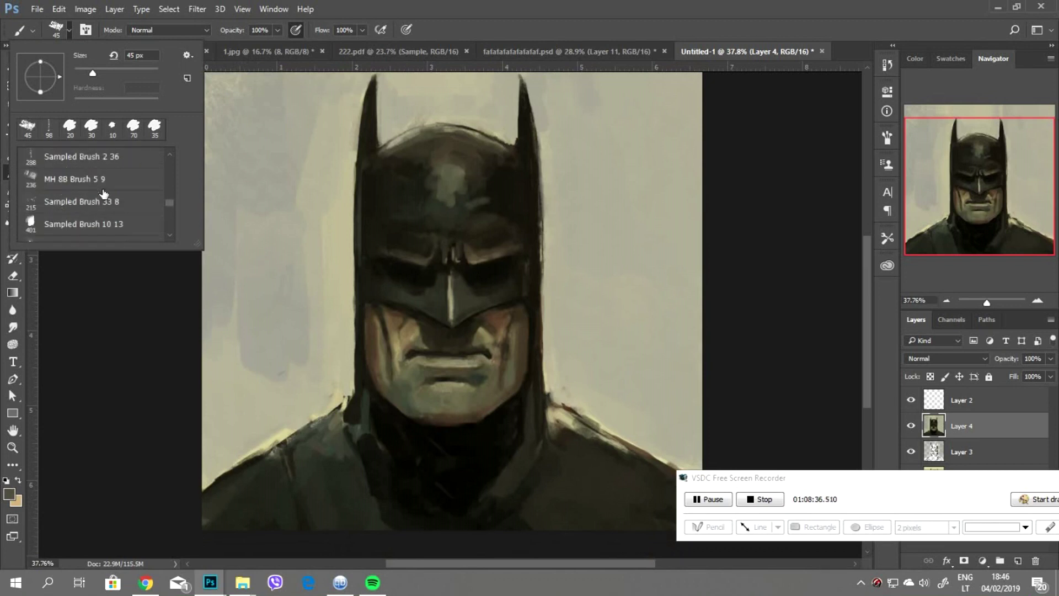
scroll(105, 203, "up", 2)
double_click(83, 204)
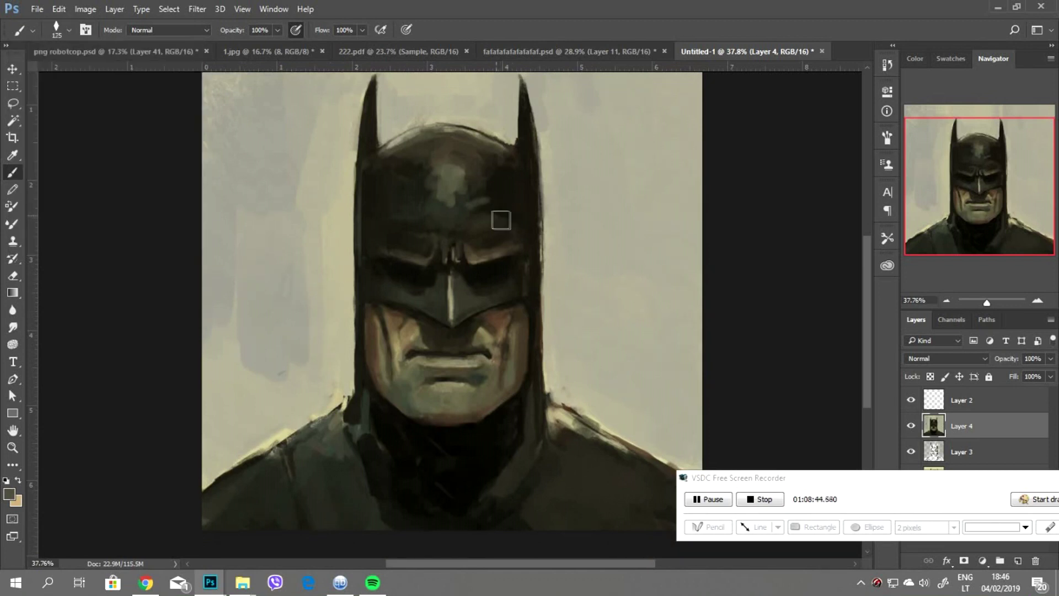
left_click(479, 273, "alt")
left_click(473, 248, "alt")
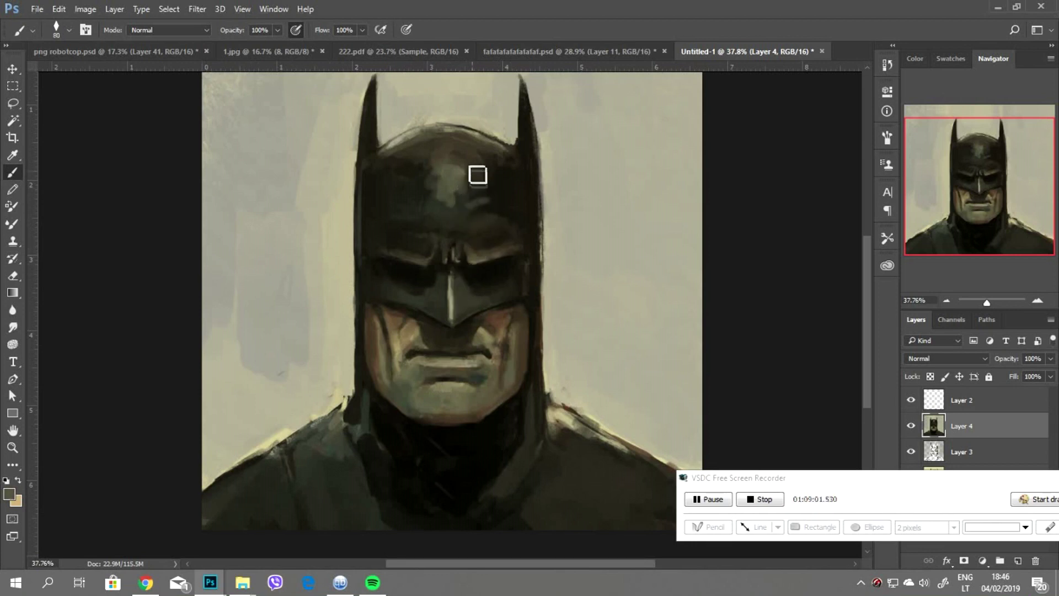
left_click(575, 442)
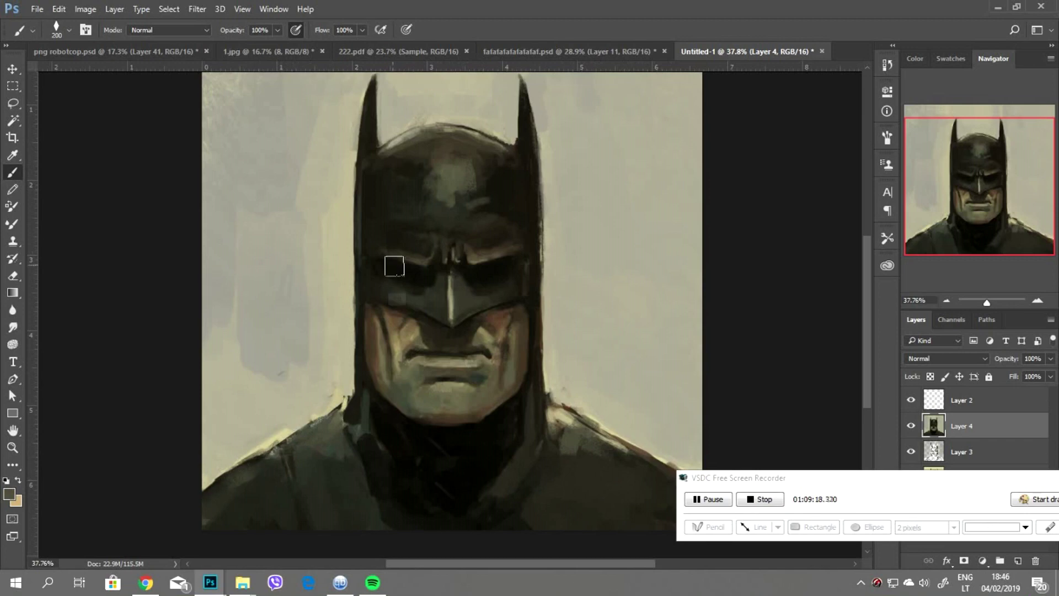
key("bracketleft")
key("bracketleft")
key("bracketleft")
scroll(530, 231, "down", 2)
scroll(551, 149, "up", 3)
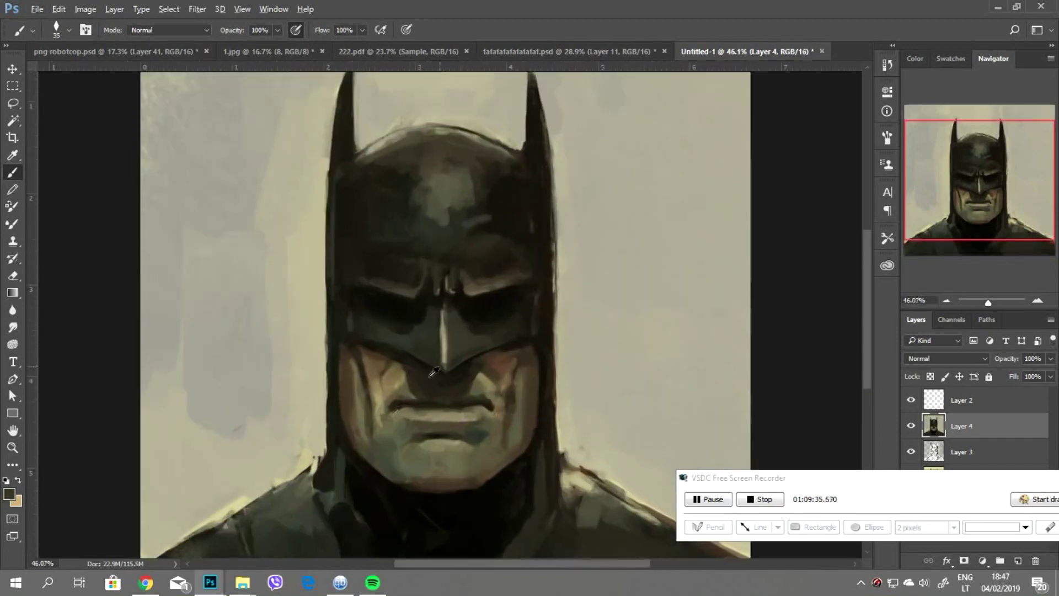
- Set a saturated red foreground and dab it onto the cheek beside the mask with a 45 px brush
scroll(421, 402, "up", 2)
left_click(9, 494)
left_click(669, 182)
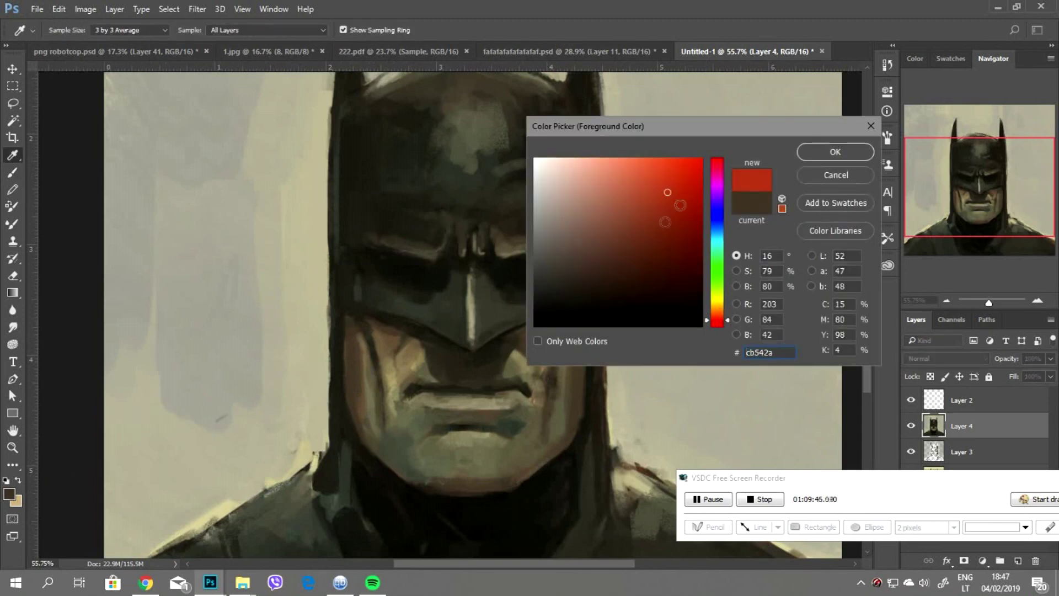
left_click(833, 149)
key("bracketright")
left_click(357, 342)
- Switch to the fgnfnfg 1 brush preset and set a brown foreground colour
left_click(68, 29)
scroll(167, 237, "down", 3)
scroll(168, 238, "down", 3)
left_click(61, 215)
left_click(340, 342)
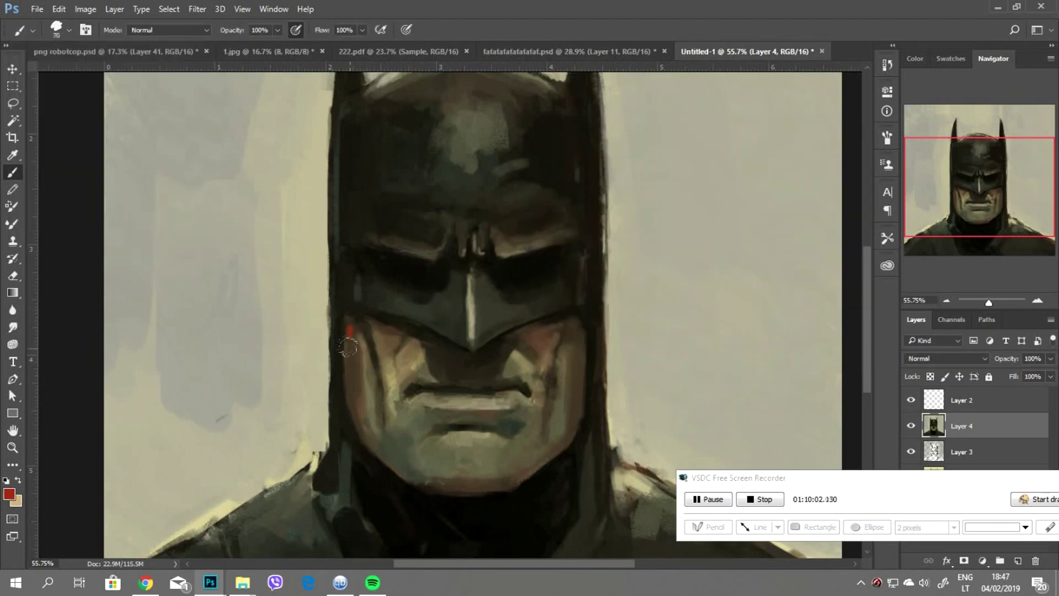
left_click(8, 493)
left_click(651, 230)
left_click(832, 148)
- Sample dark face and mask-edge tones at 25 px, ending on the light tan background
left_click(365, 342, "alt")
left_click(389, 381, "alt")
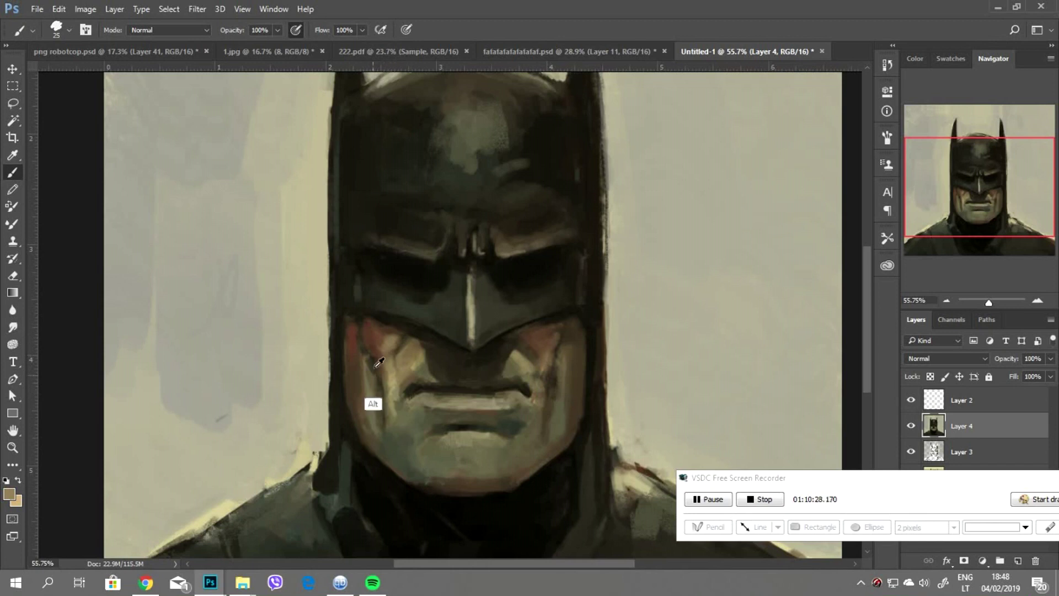
left_click(345, 359, "alt")
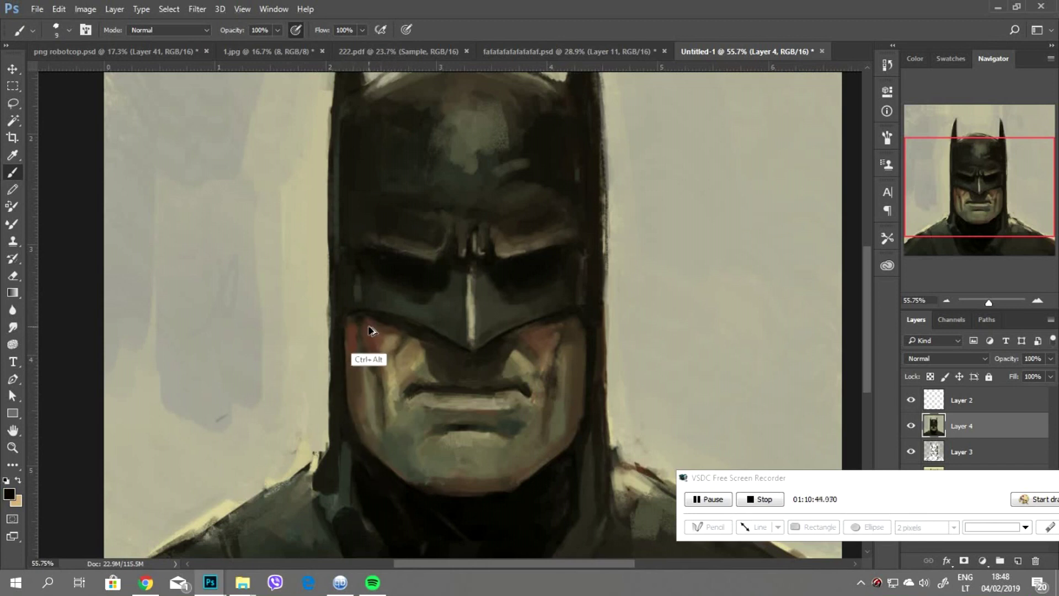
key("bracketright")
key("bracketright")
key("bracketright")
left_click(376, 311, "alt")
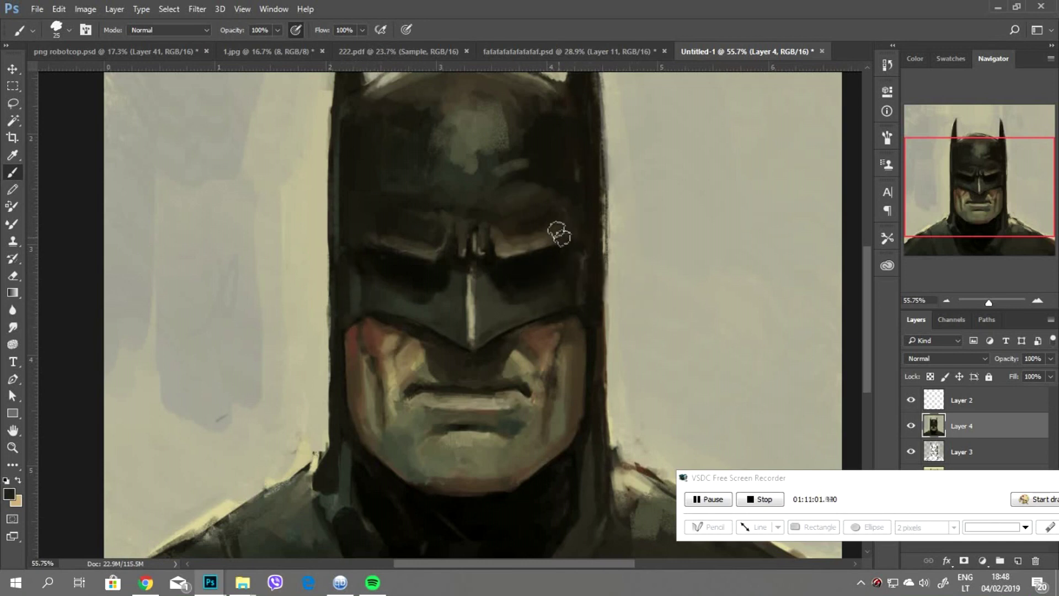
scroll(578, 187, "down", 5)
left_click(574, 185, "alt")
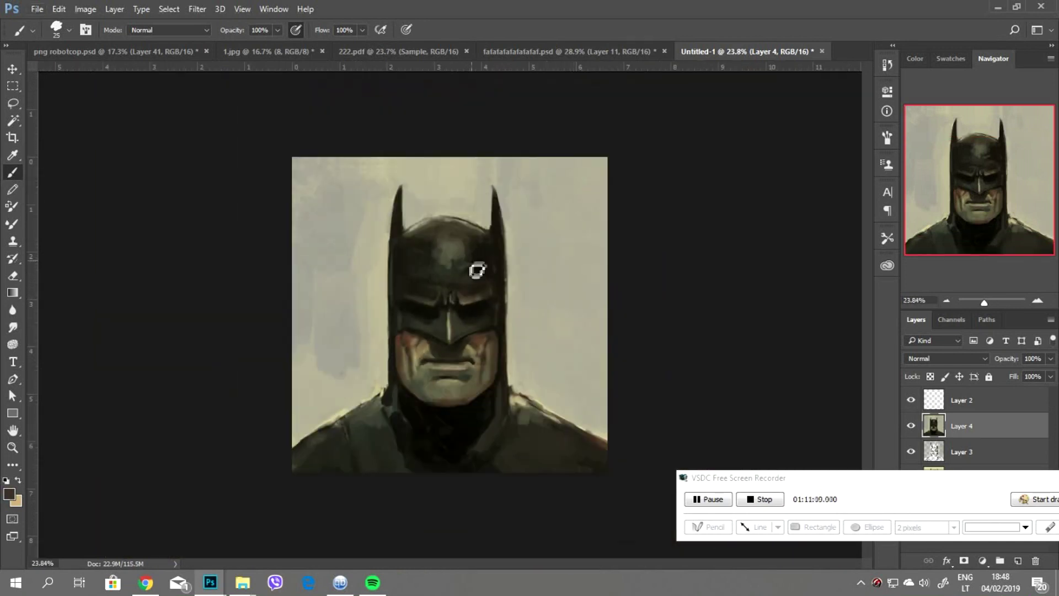
- Paint broad grey vertical strokes over the left and right background
scroll(568, 240, "up", 3)
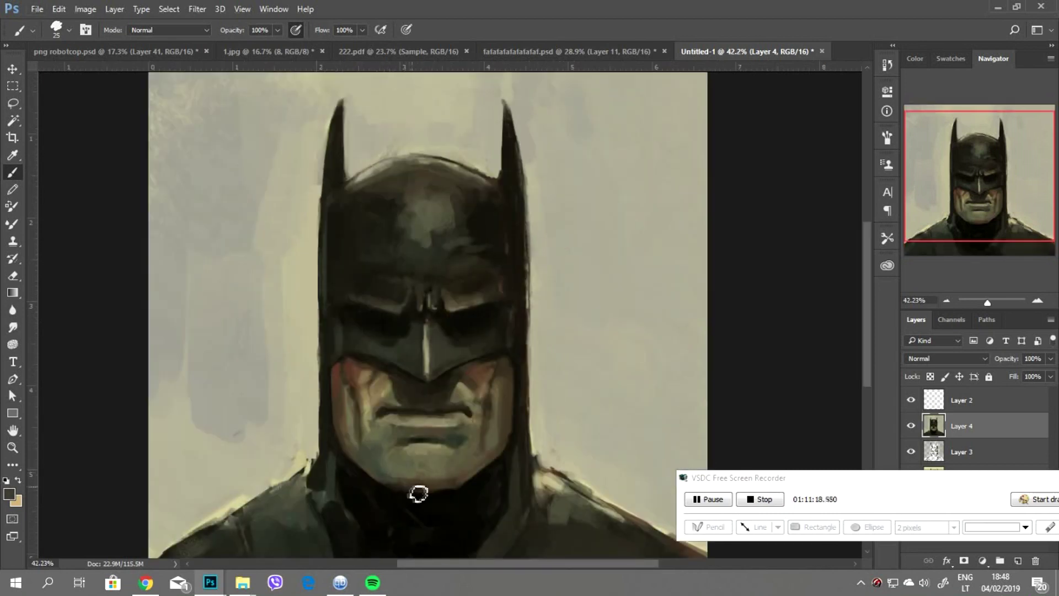
left_click(356, 386, "alt")
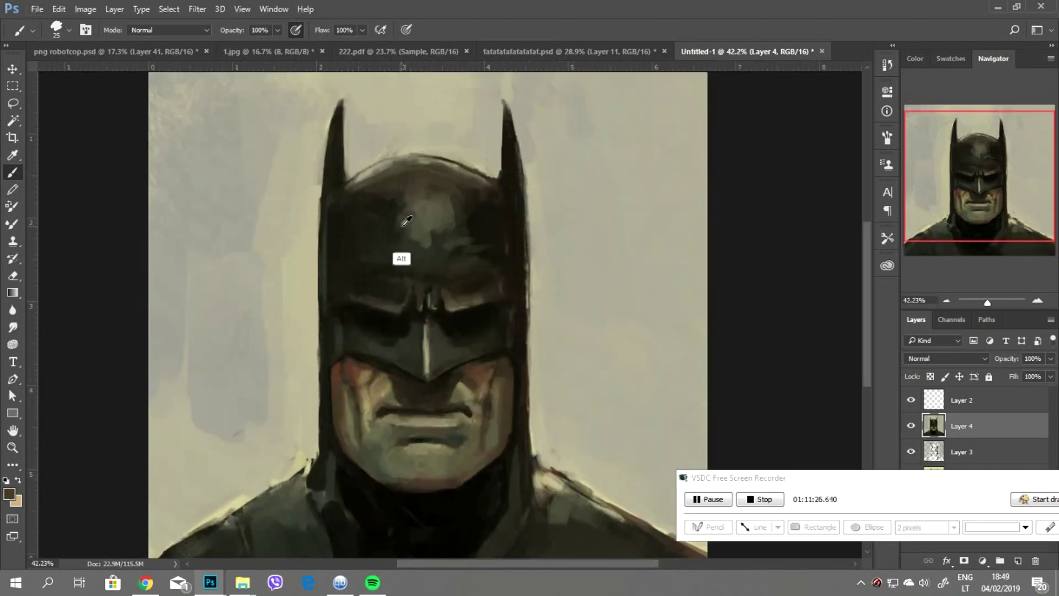
scroll(406, 220, "down", 2)
left_click(359, 306, "alt")
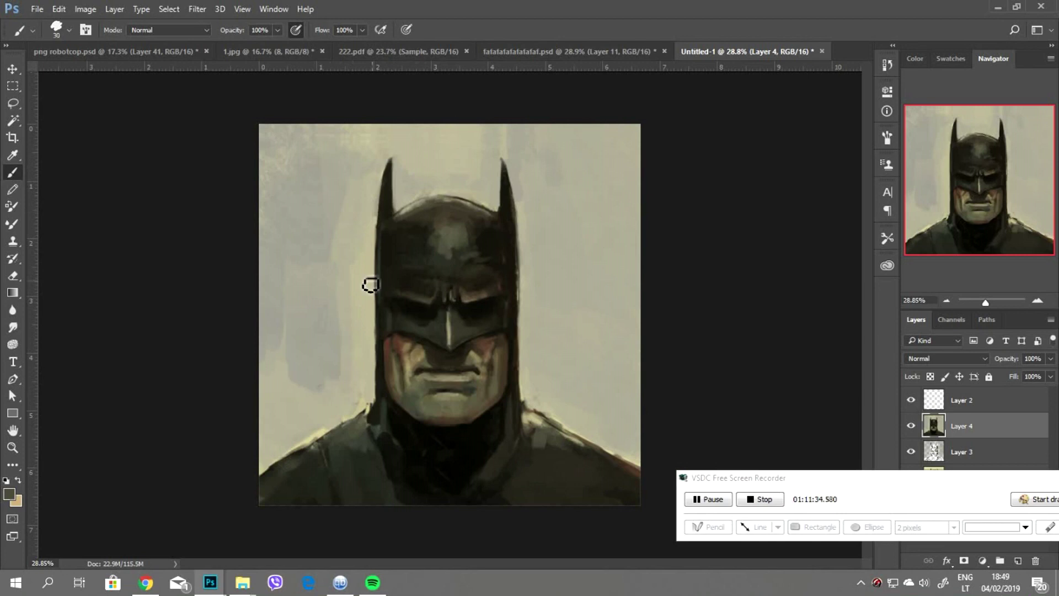
left_click_drag(298, 165, 298, 342)
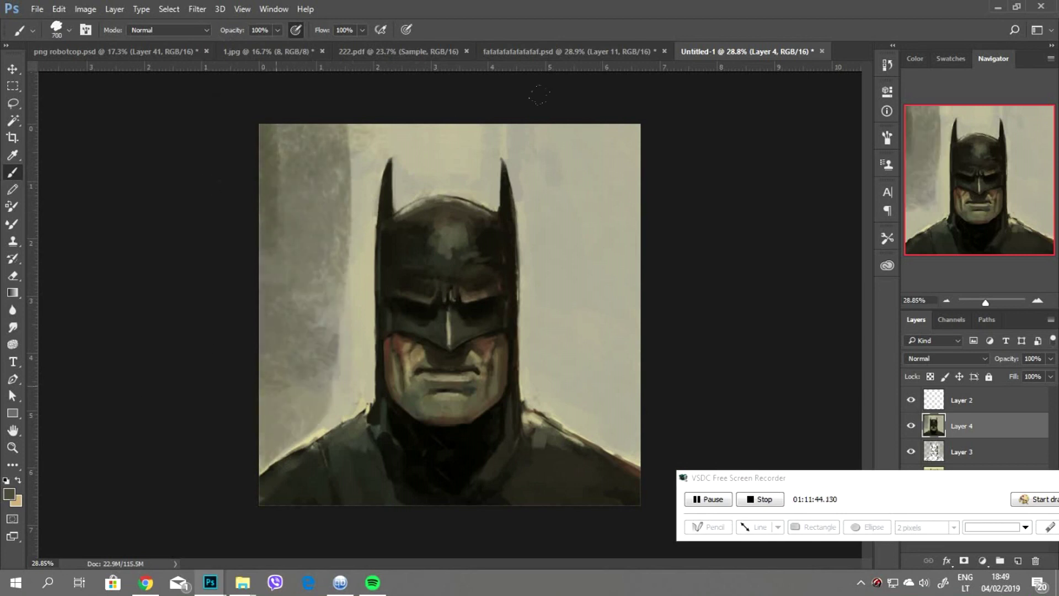
left_click_drag(539, 95, 595, 409)
left_click_drag(585, 132, 601, 430)
left_click_drag(596, 166, 607, 442)
mouse_move(287, 132)
left_mouse_down()
mouse_move(409, 148)
mouse_move(348, 132)
mouse_move(345, 369)
left_mouse_up()
- Add light vertical strokes on both sides with a 200–500 brush, then shrink it to 60
key("]")
key("[")
key("[")
key("[")
scroll(568, 217, "down", 3)
mouse_move(520, 176)
left_mouse_down()
mouse_move(519, 358)
mouse_move(530, 386)
left_mouse_up()
key("]")
key("]")
key("]")
left_click_drag(524, 182, 527, 353)
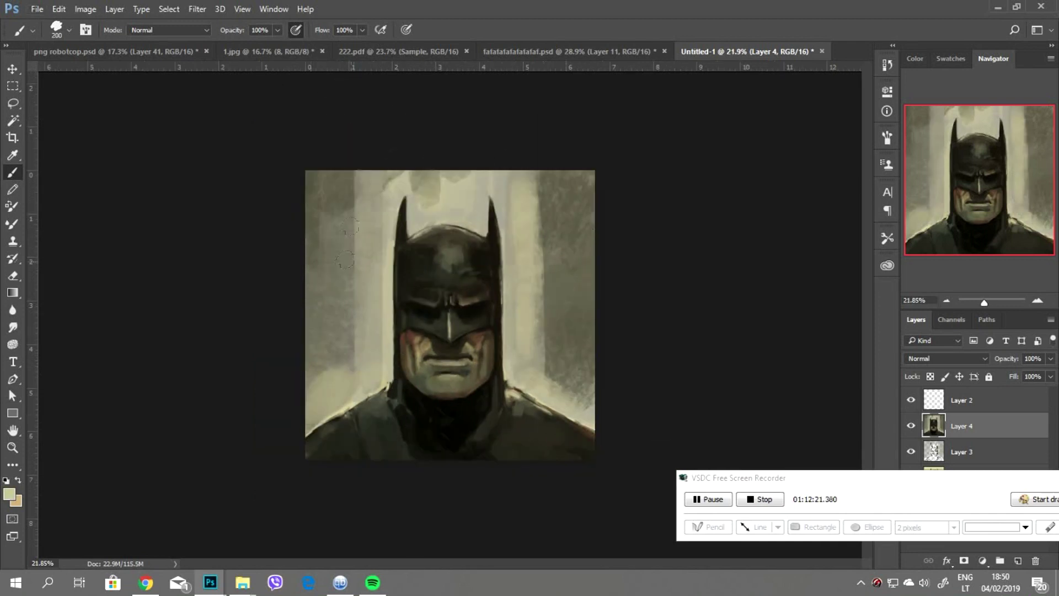
left_click_drag(331, 422, 334, 199)
left_click_drag(562, 398, 563, 226)
scroll(563, 231, "up", 3)
key("[")
key("[")
key("[")
key("[")
key("[")
key("[")
key("bracketleft")
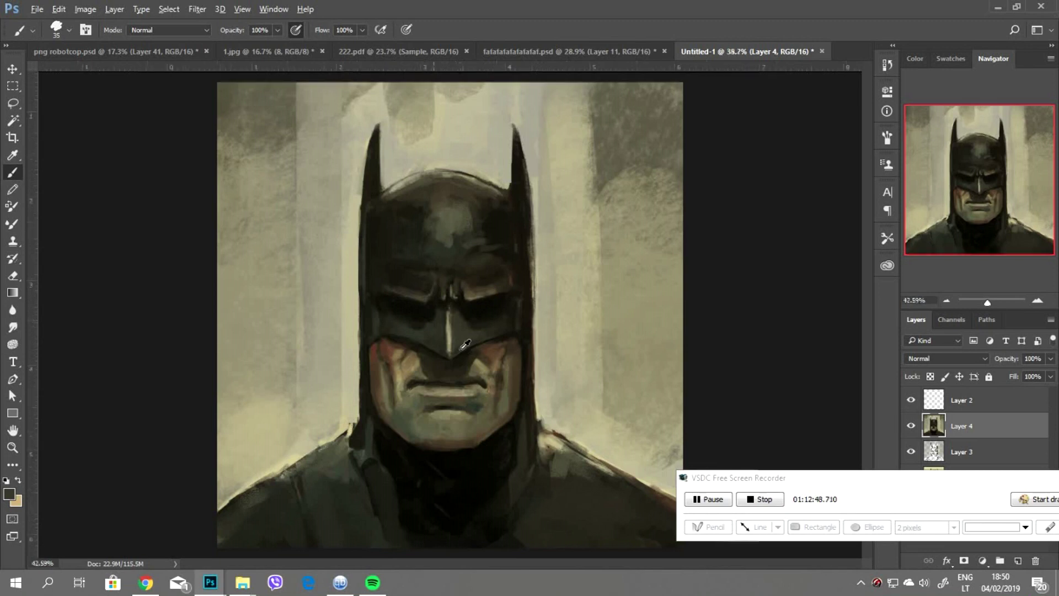
- With a 9 px brush and sampled near-black, darken the light marks between the eyebrows
scroll(441, 333, "up", 5)
key("bracketleft")
key("bracketleft")
key("bracketleft")
left_click(441, 333, "alt")
key("bracketleft")
key("bracketleft")
key("bracketleft")
key("bracketleft")
key("bracketleft")
key("bracketleft")
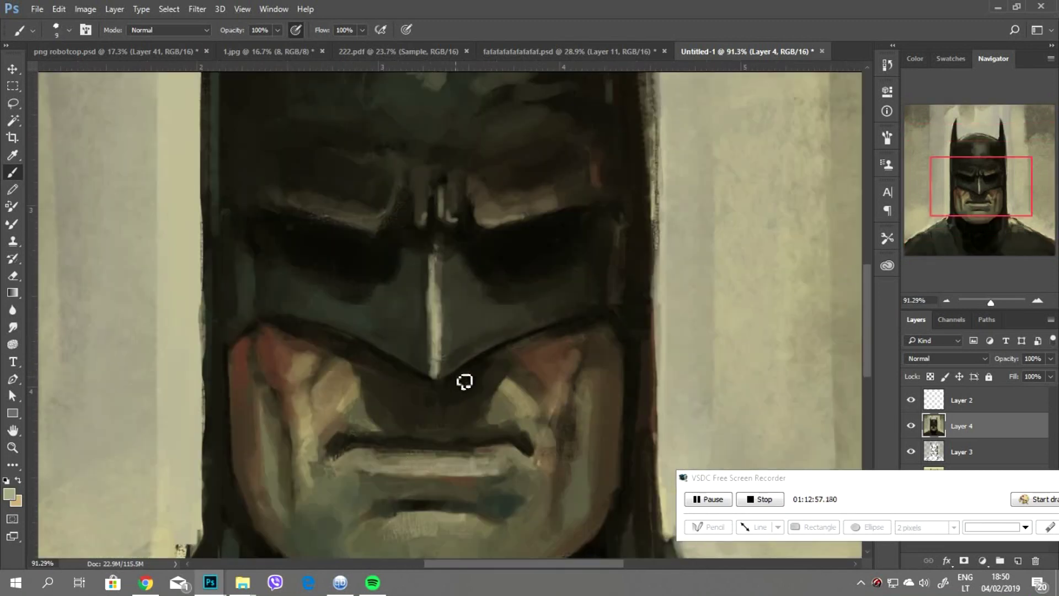
left_click(491, 232, "alt")
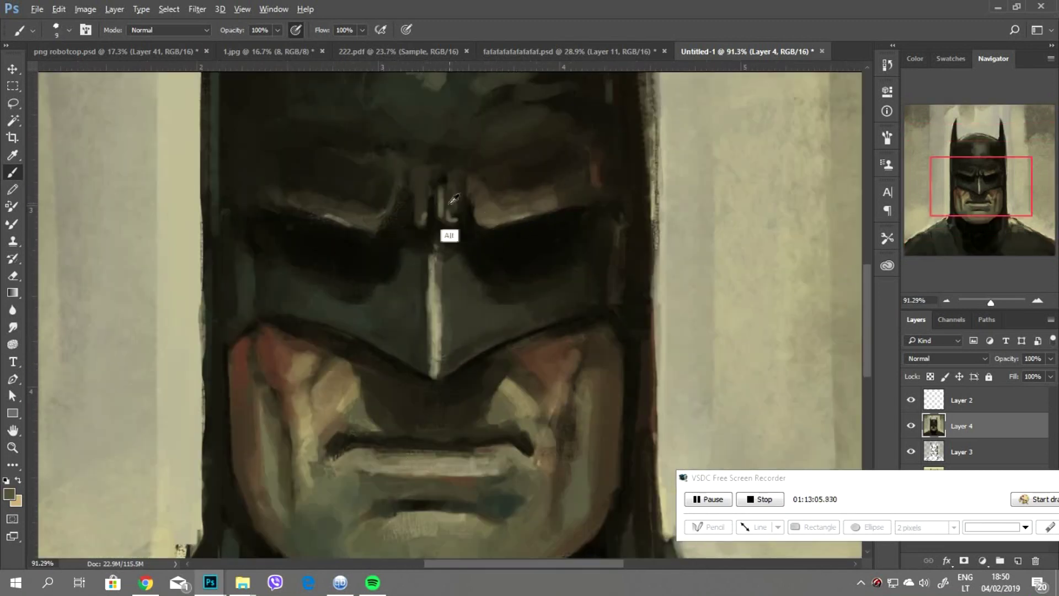
left_click(459, 215, "alt")
left_click_drag(460, 210, 435, 224)
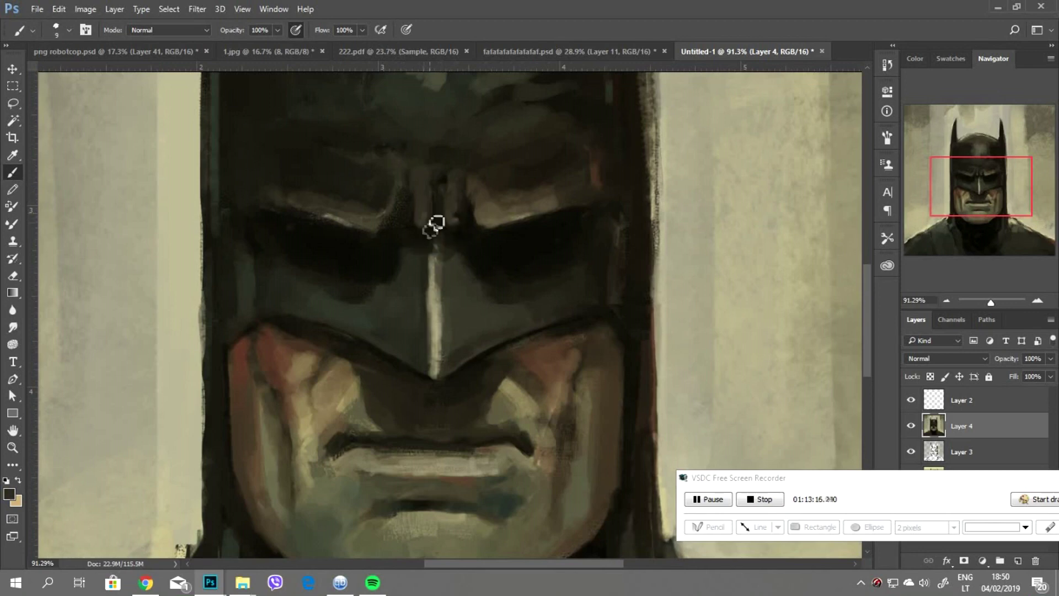
- Enlarge the brush to 30 and then 70
scroll(586, 248, "down", 4)
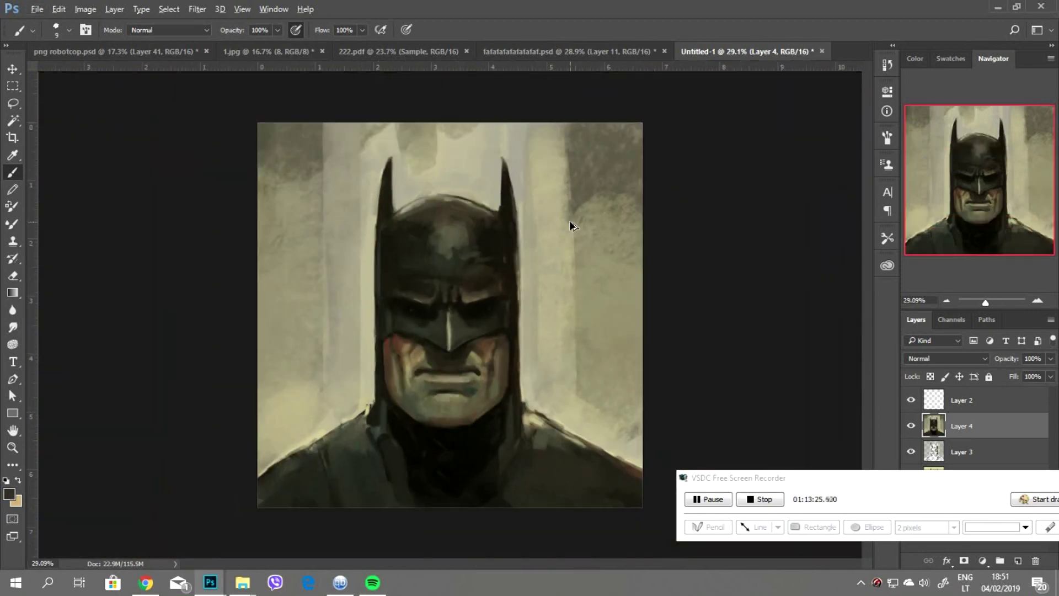
scroll(568, 225, "up", 2)
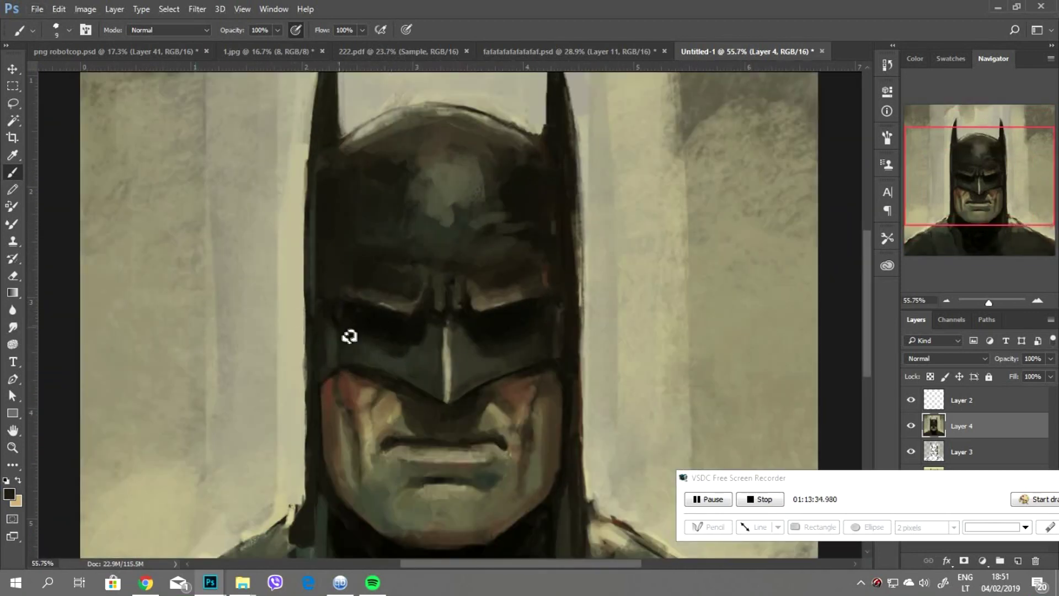
key("bracketright")
key("bracketright")
key("bracketright")
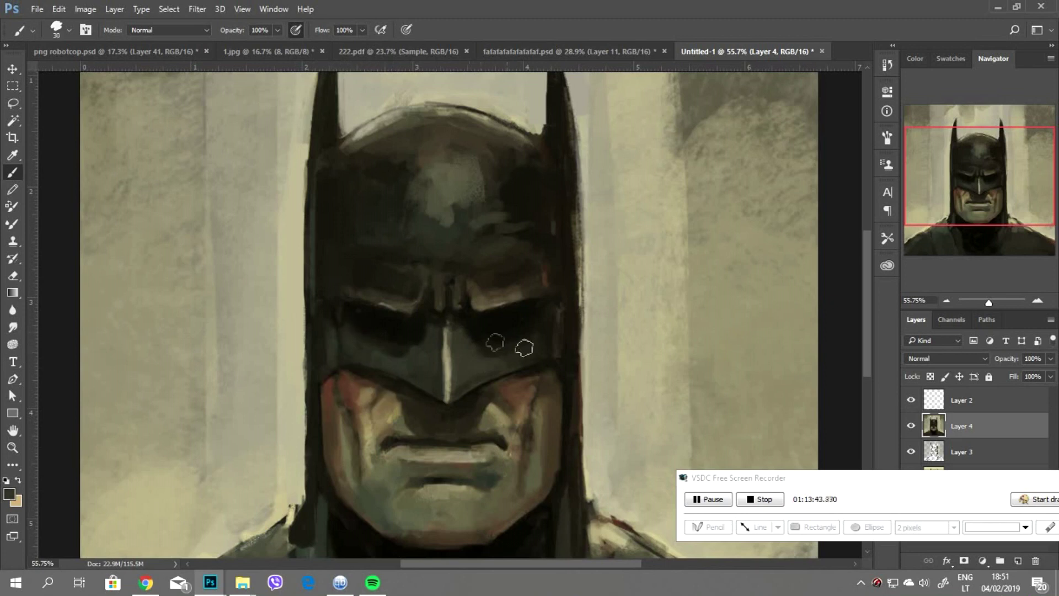
scroll(571, 353, "down", 5)
key("bracketright")
key("bracketright")
key("bracketright")
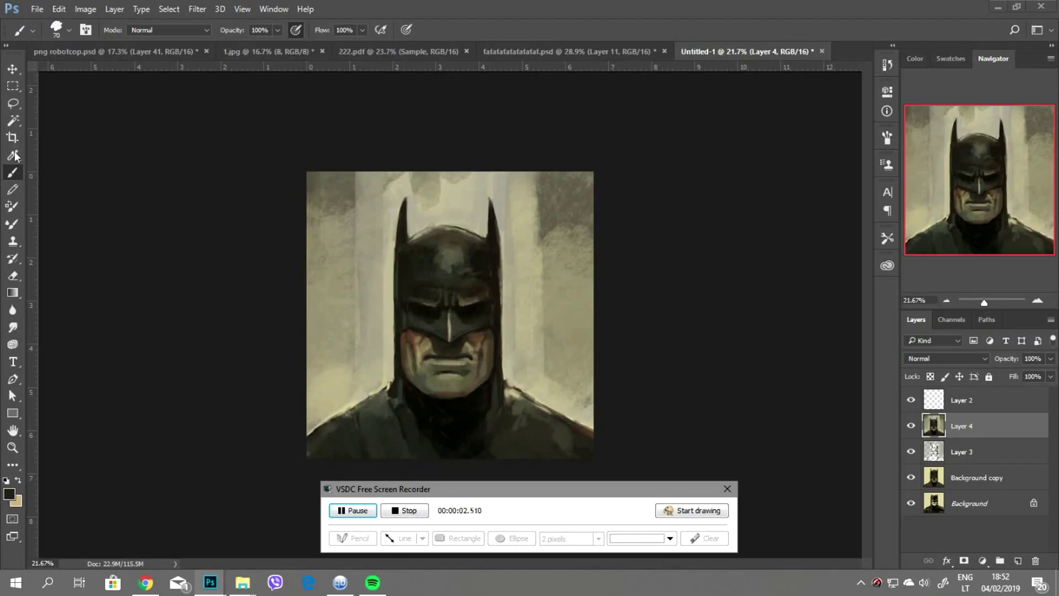